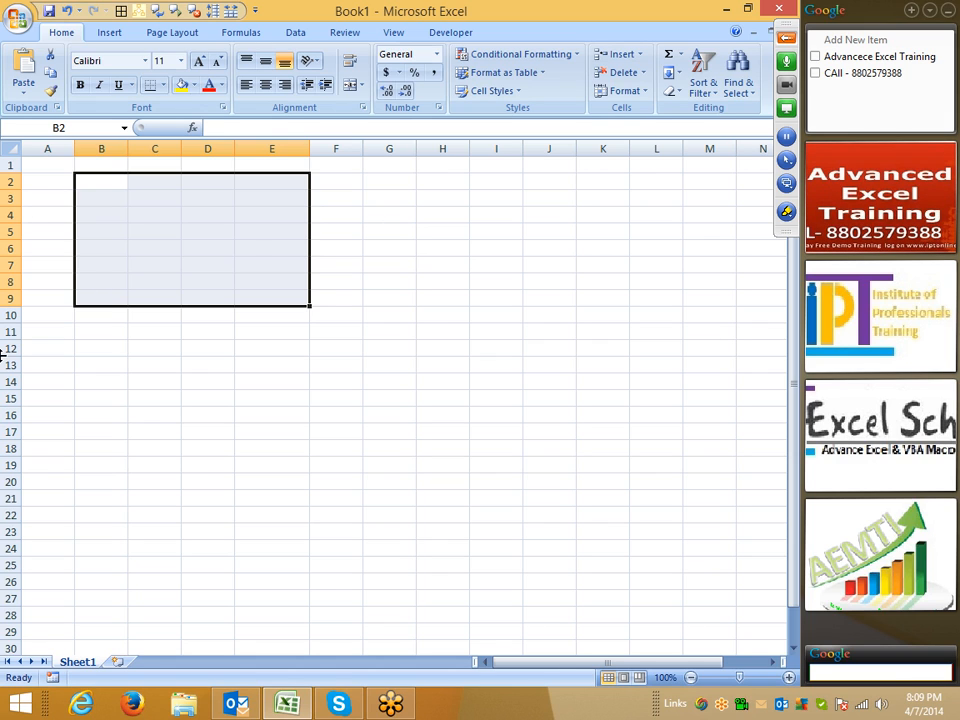
- Deselect B2:E9, then open Excel Options and close it without changes
left_click(335, 281)
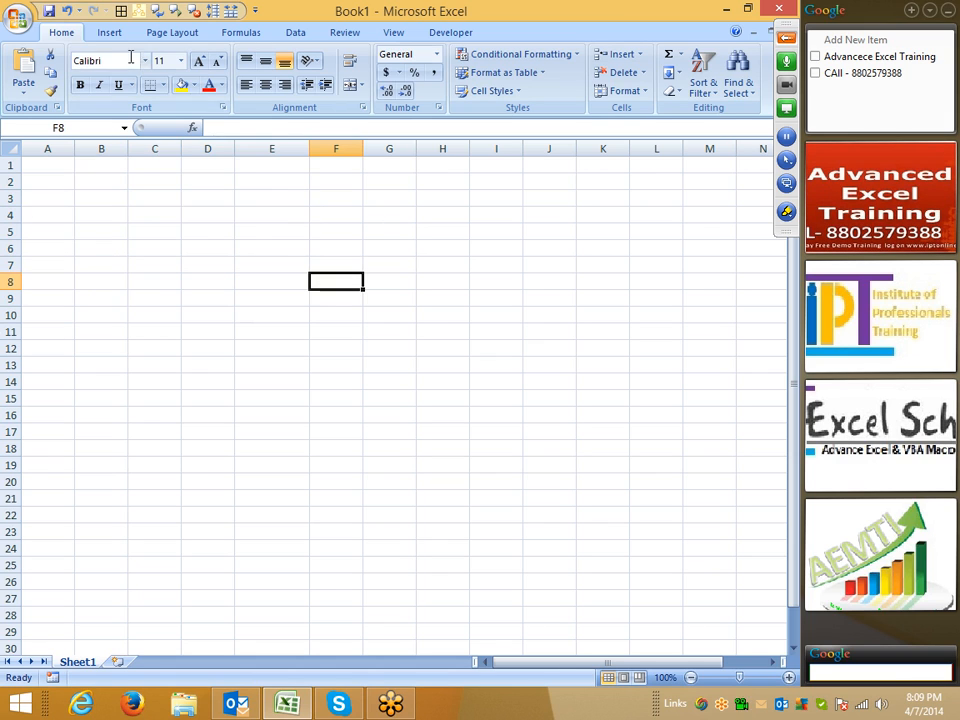
left_click(22, 18)
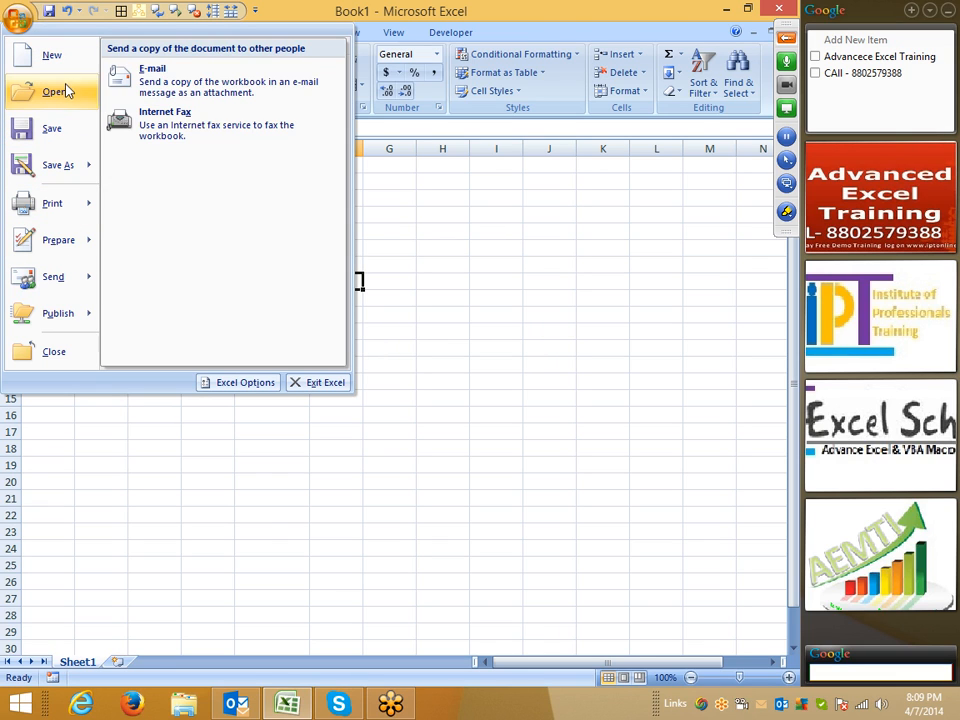
left_click(255, 384)
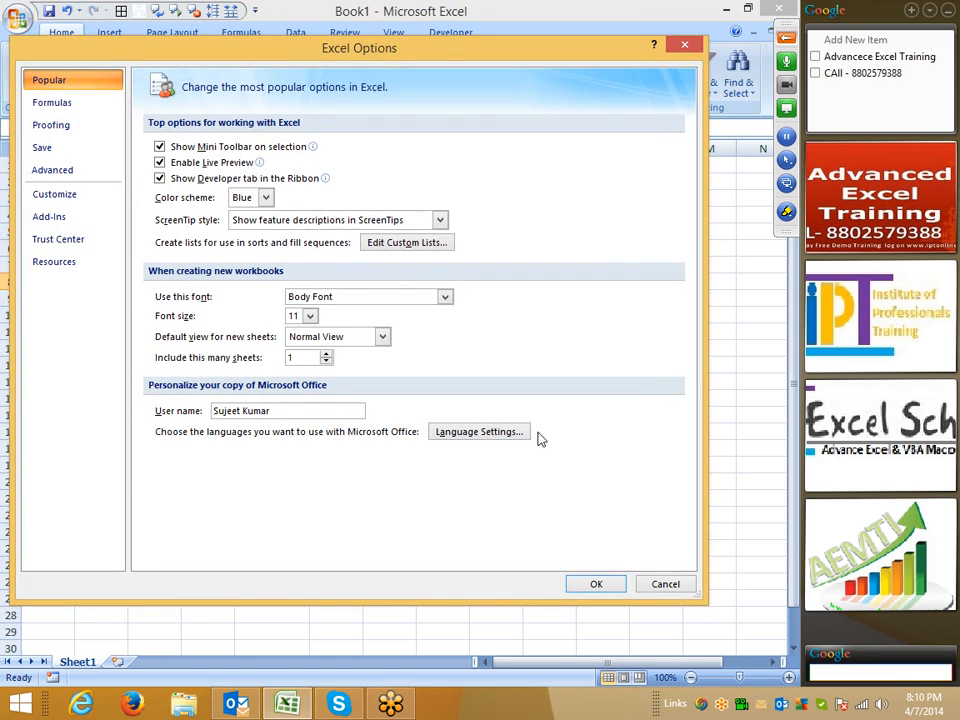
left_click(673, 582)
- Dismiss the Office menu and minimize Excel to show the desktop
left_click(18, 20)
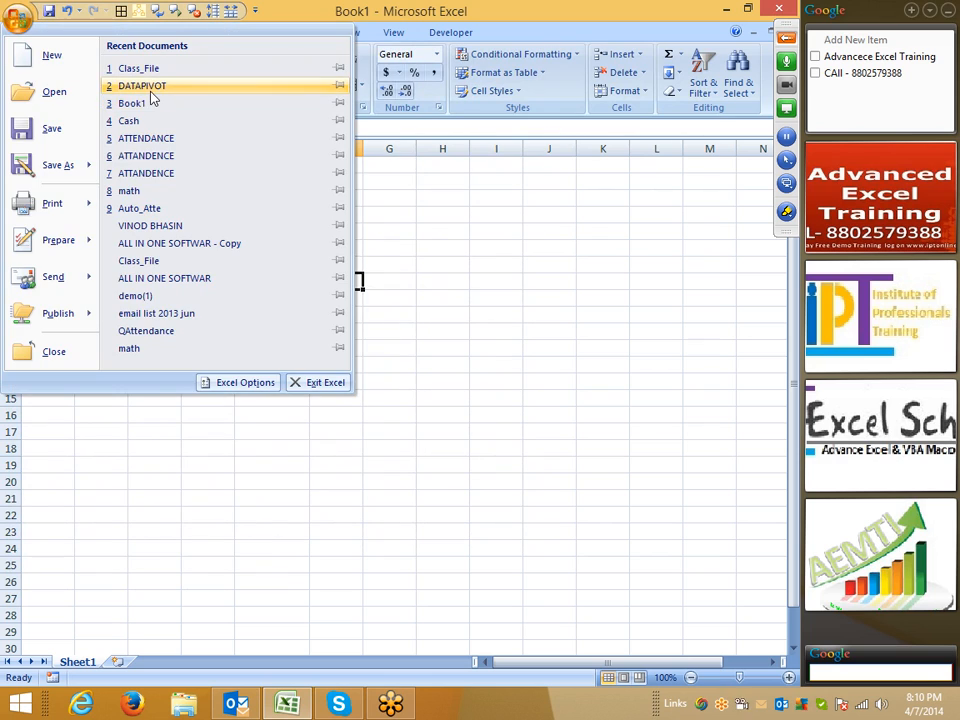
left_click(488, 313)
key("super+d")
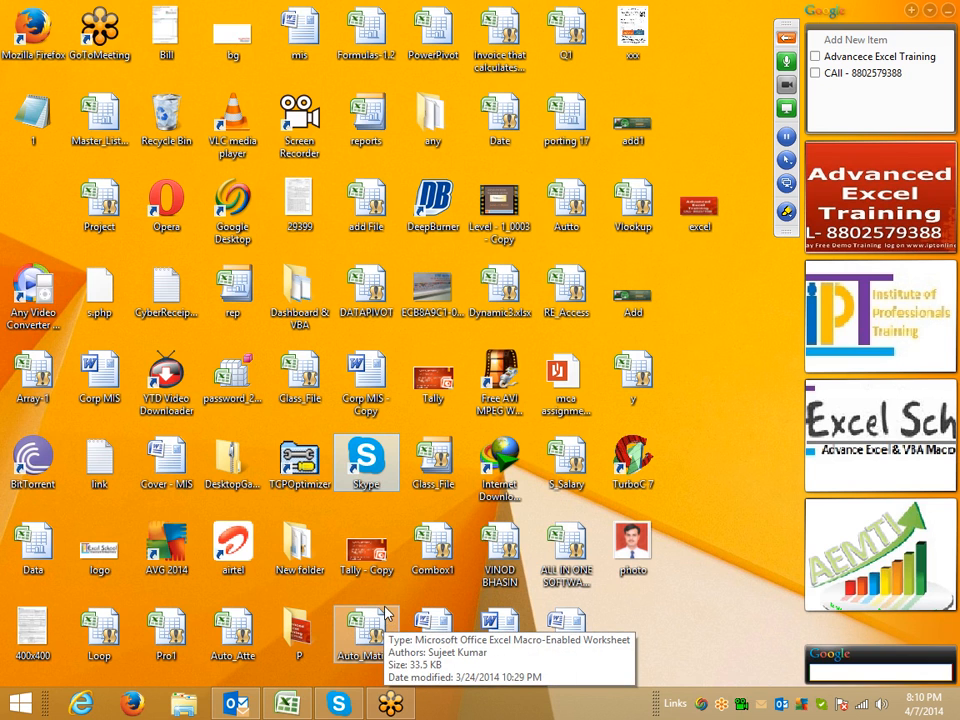
- Open Class_File from the desktop, select E10:E11, and open Excel Options on the Popular page
double_click(439, 484)
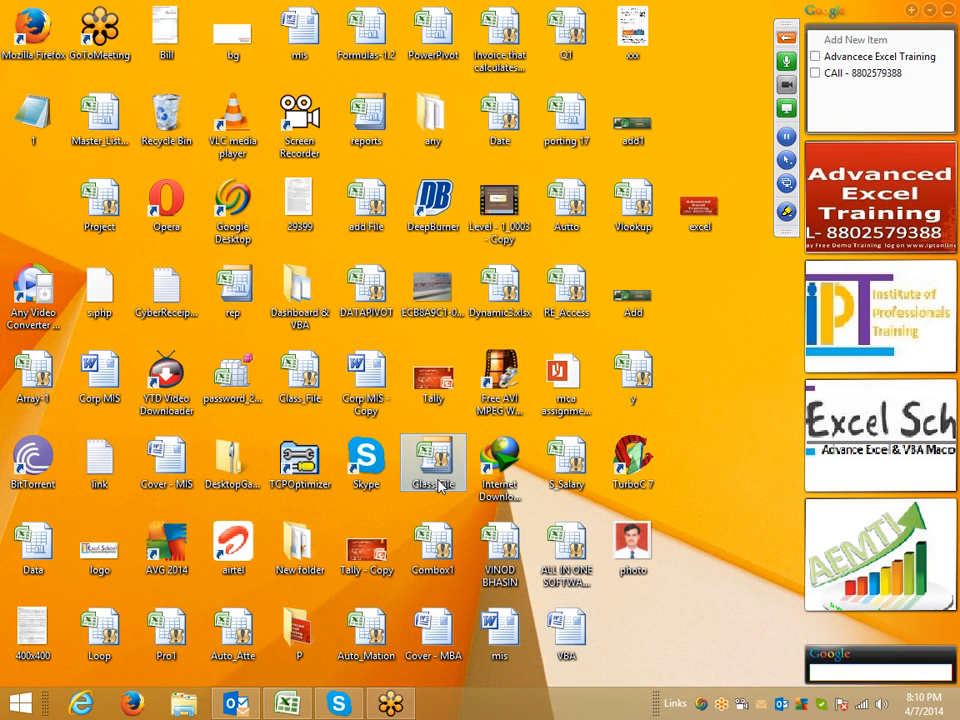
left_click_drag(246, 334, 256, 318)
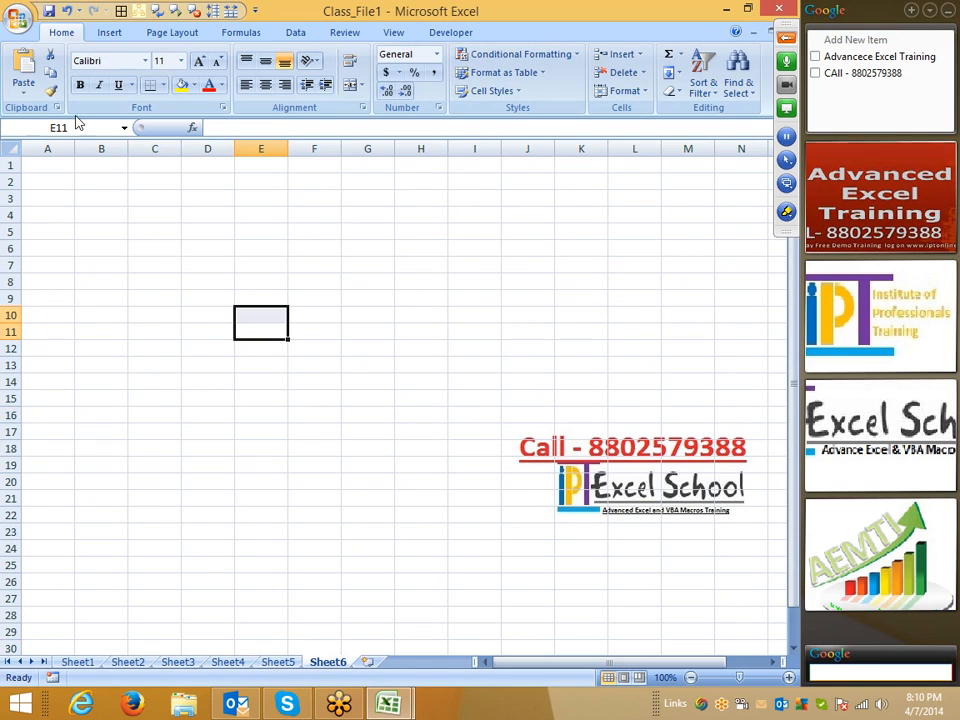
left_click(18, 18)
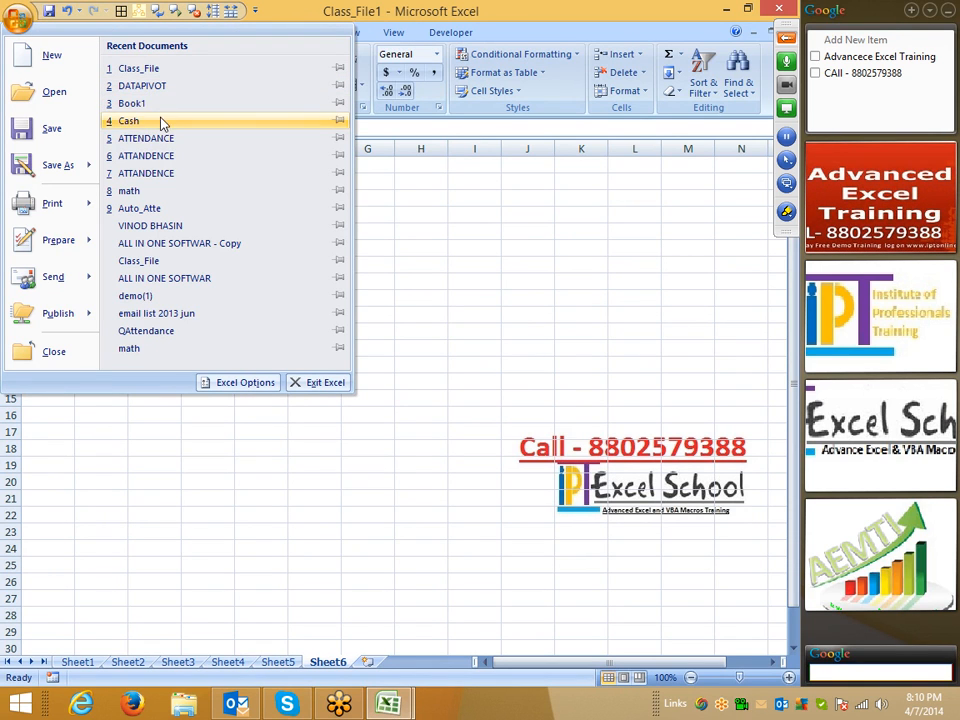
left_click(452, 250)
left_click(20, 18)
left_click(245, 382)
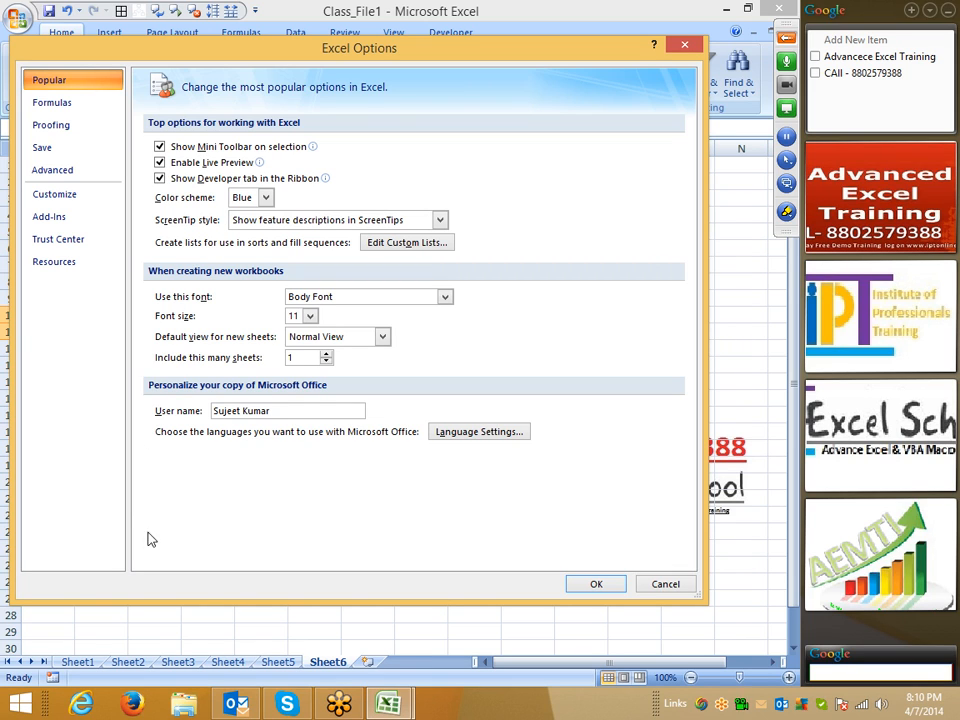
- Cancel Excel Options, then select B2:J12 and dismiss Fill Color without applying any colour
left_click(664, 585)
left_click_drag(87, 187, 530, 345)
left_click(193, 85)
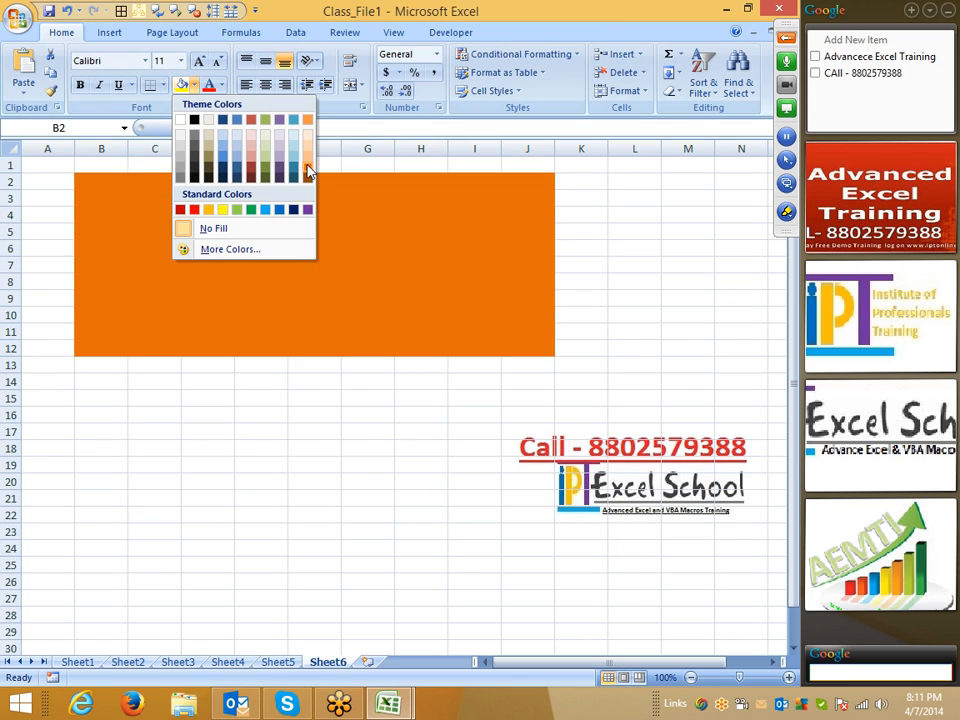
key("Escape")
left_click(18, 16)
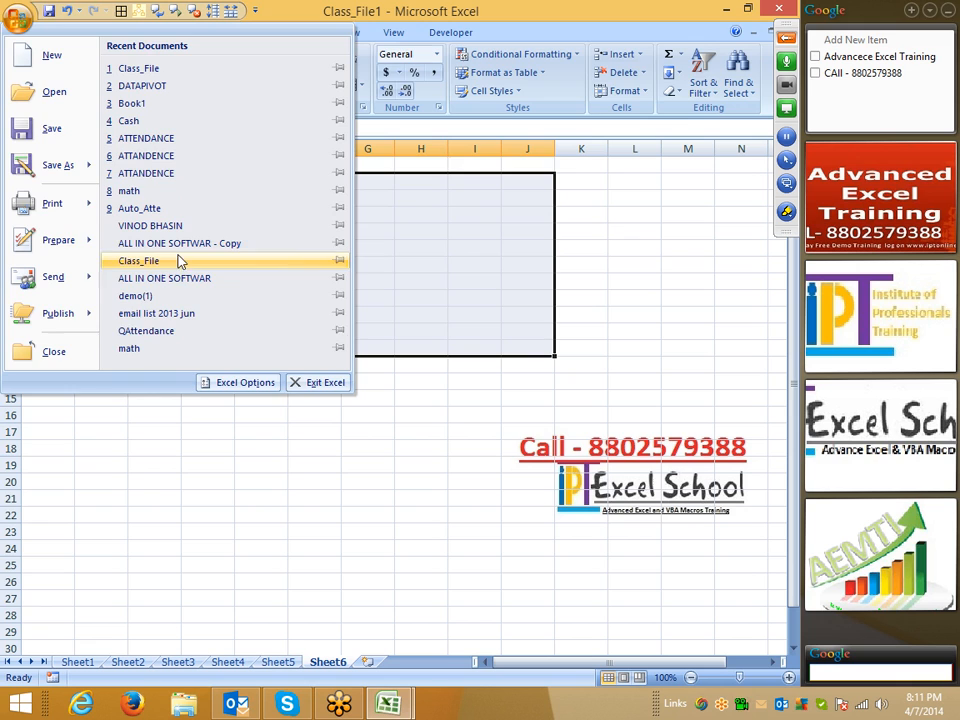
- Review the ticked Show Developer tab option on Excel Options' Popular page, then go to Start
left_click(242, 384)
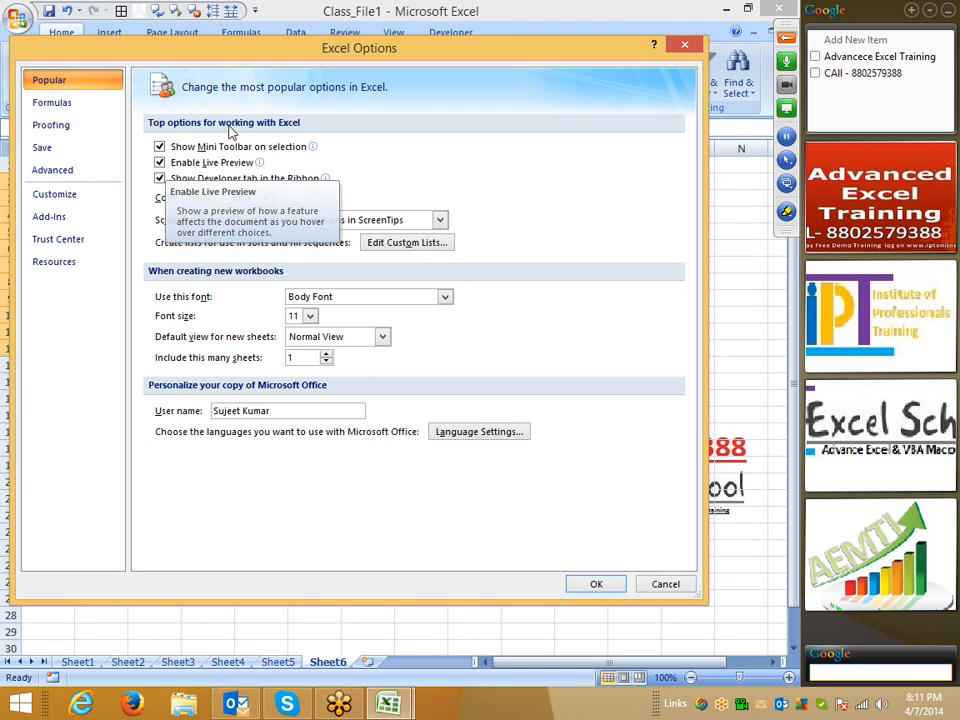
left_click_drag(407, 60, 407, 104)
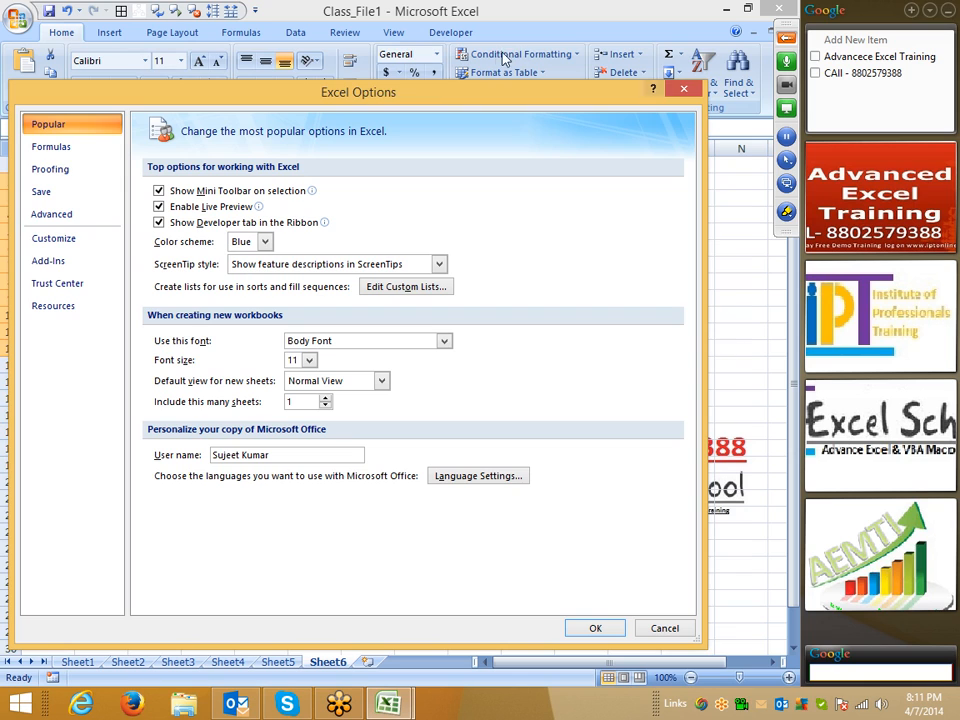
left_click(786, 212)
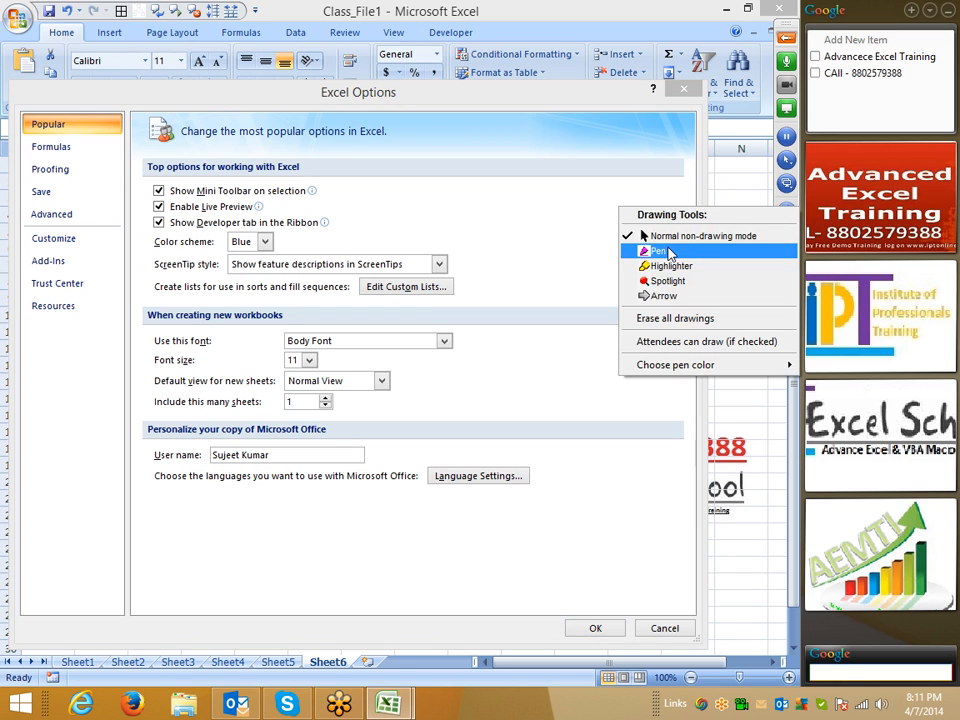
left_click(656, 250)
left_click_drag(424, 37, 500, 12)
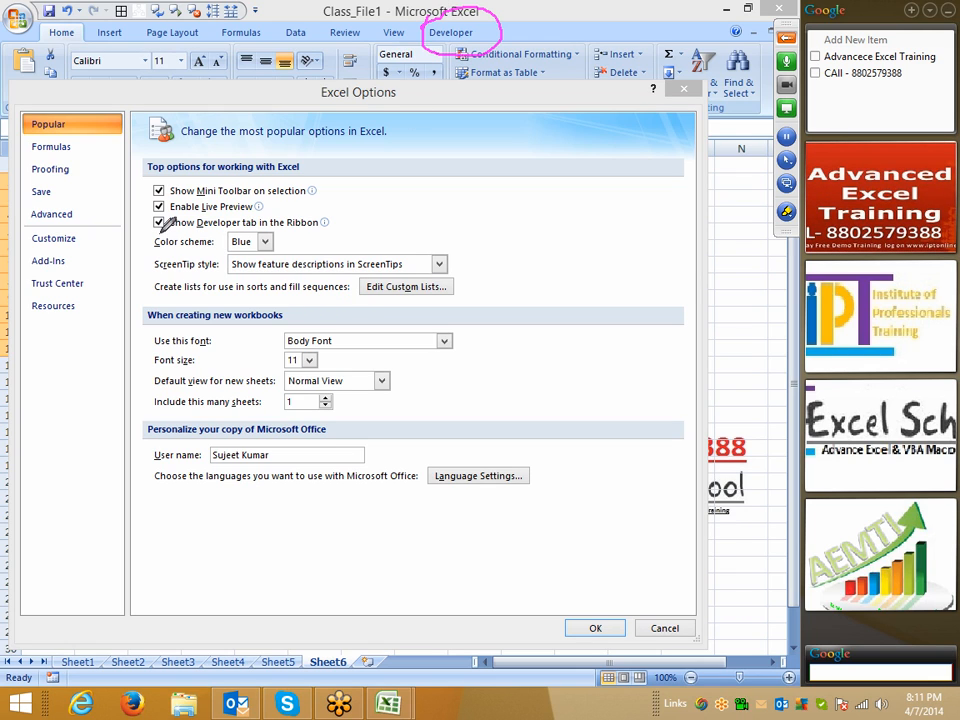
mouse_move(147, 218)
left_mouse_down()
mouse_move(155, 232)
mouse_move(290, 234)
mouse_move(345, 212)
left_mouse_up()
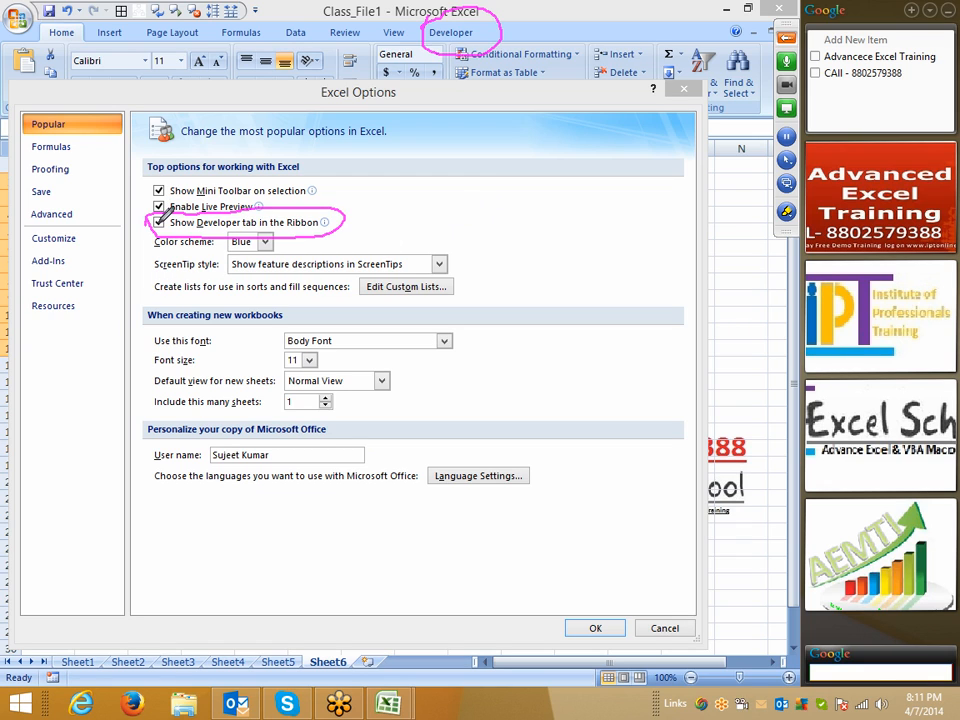
right_click(504, 200)
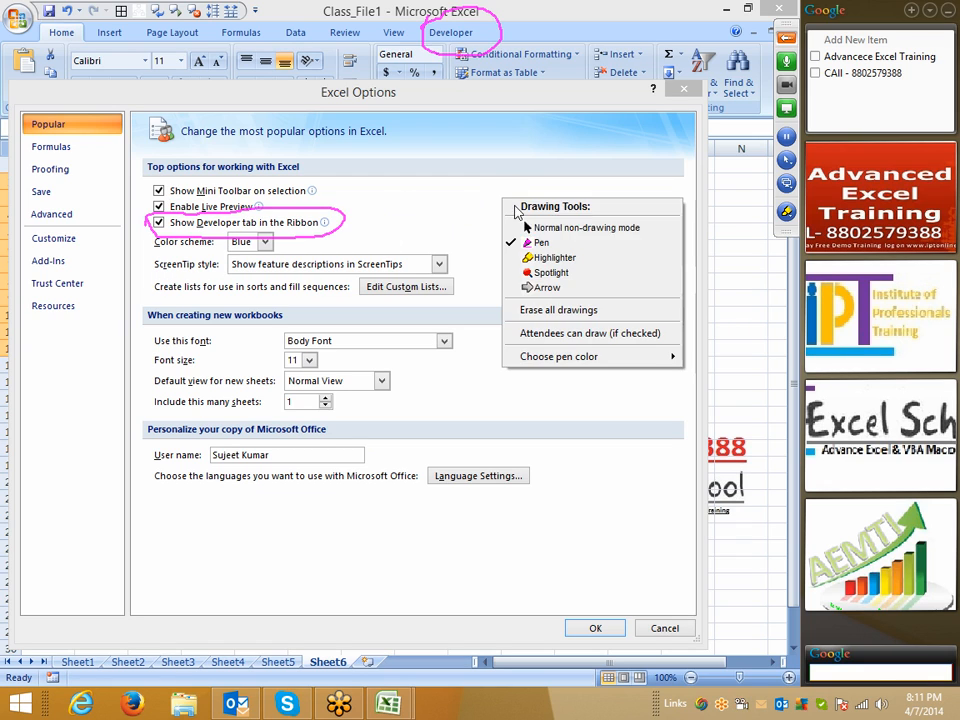
left_click(610, 223)
left_click(787, 212)
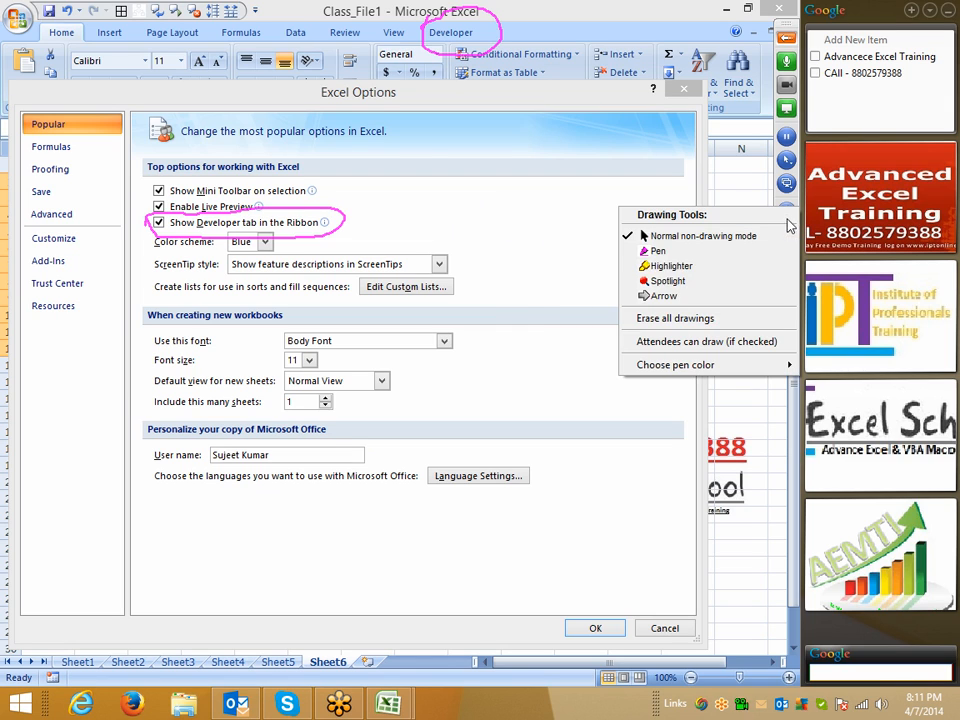
left_click(680, 322)
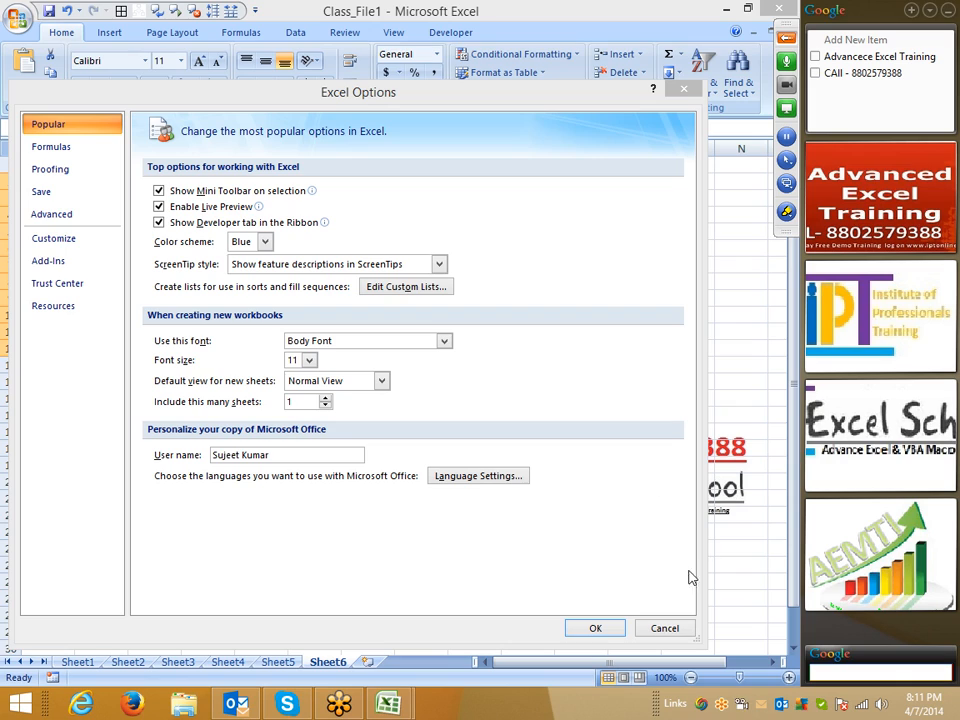
key("super")
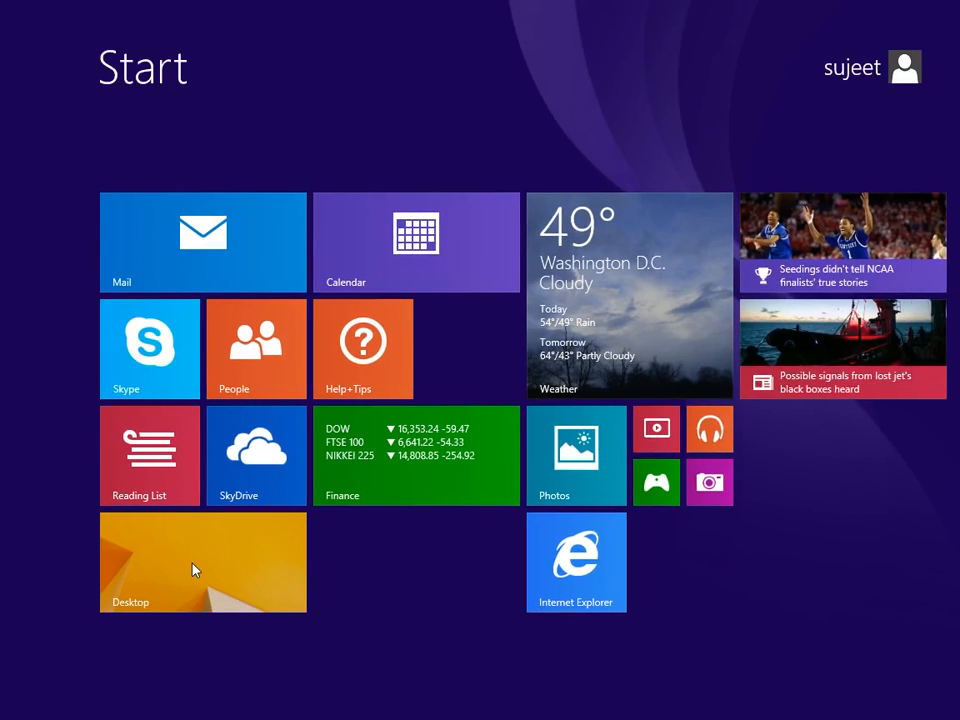
- Launch Excel 2013 by searching 'ex', create a blank workbook, and open Options at General
type("ex")
left_click(745, 225)
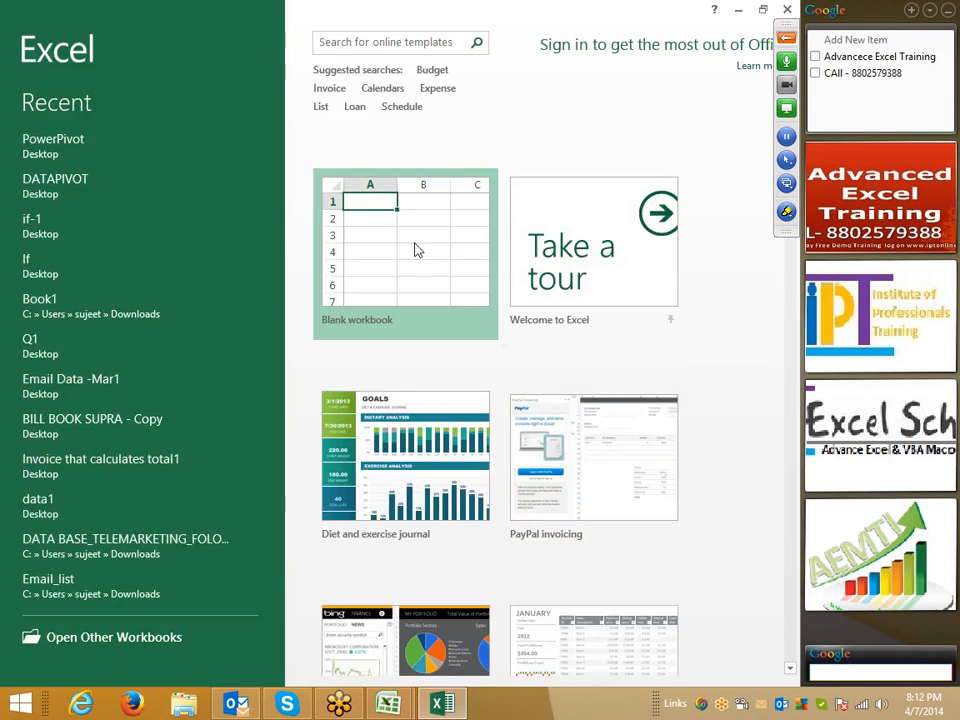
left_click(416, 251)
left_click(24, 32)
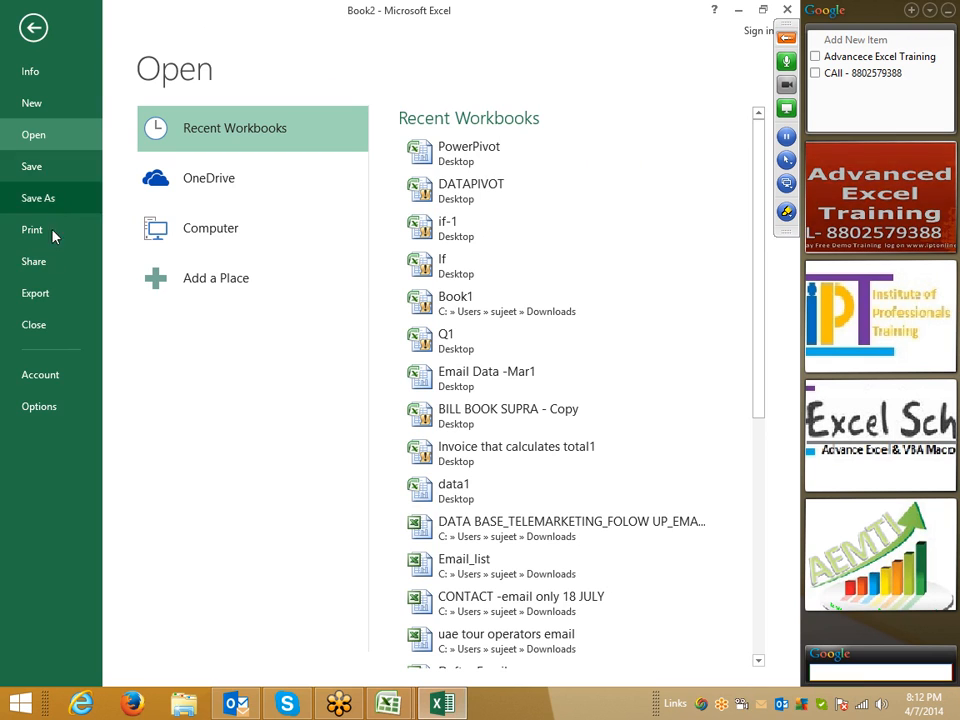
left_click(39, 406)
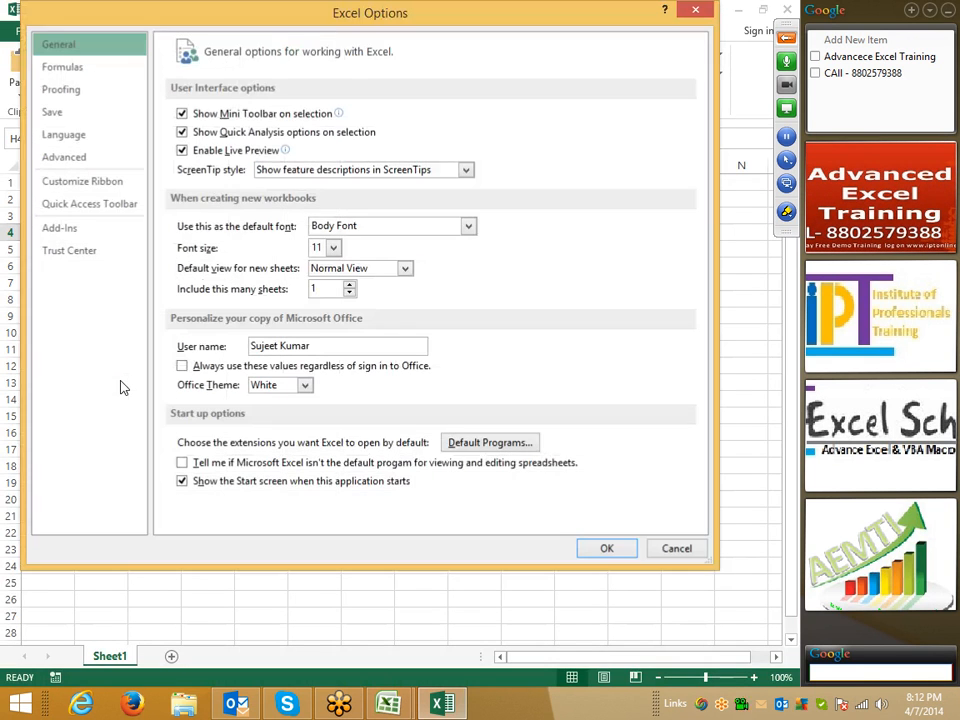
- Show the Customize Ribbon page and mark up its main tab checkboxes with annotations
left_click(82, 186)
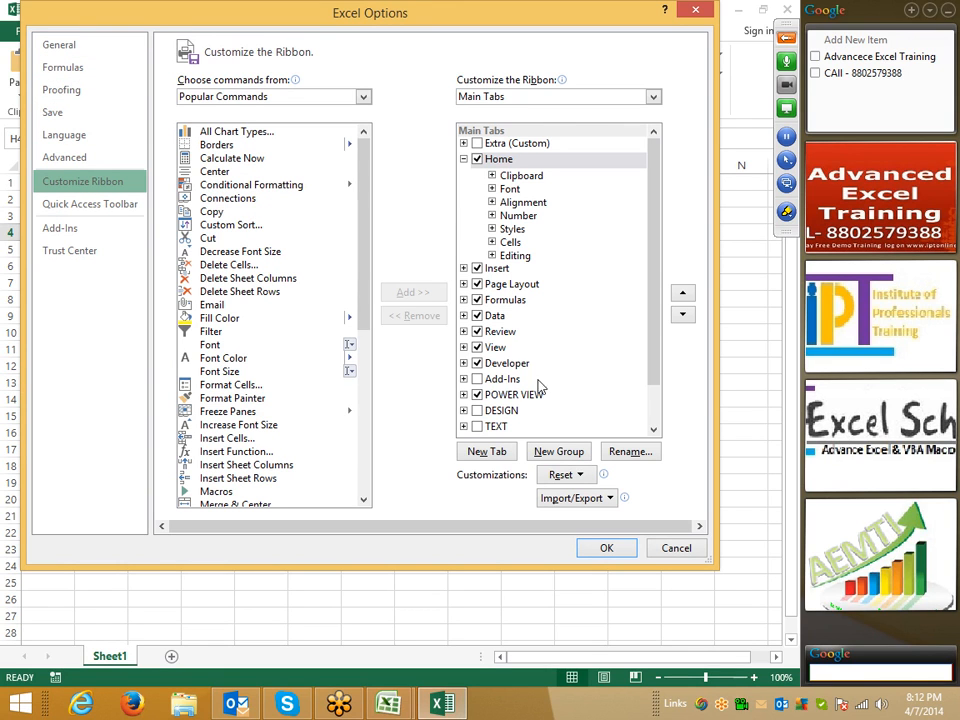
left_click(786, 210)
left_click(740, 252)
mouse_move(463, 354)
left_mouse_down()
mouse_move(468, 372)
mouse_move(524, 364)
mouse_move(470, 350)
left_mouse_up()
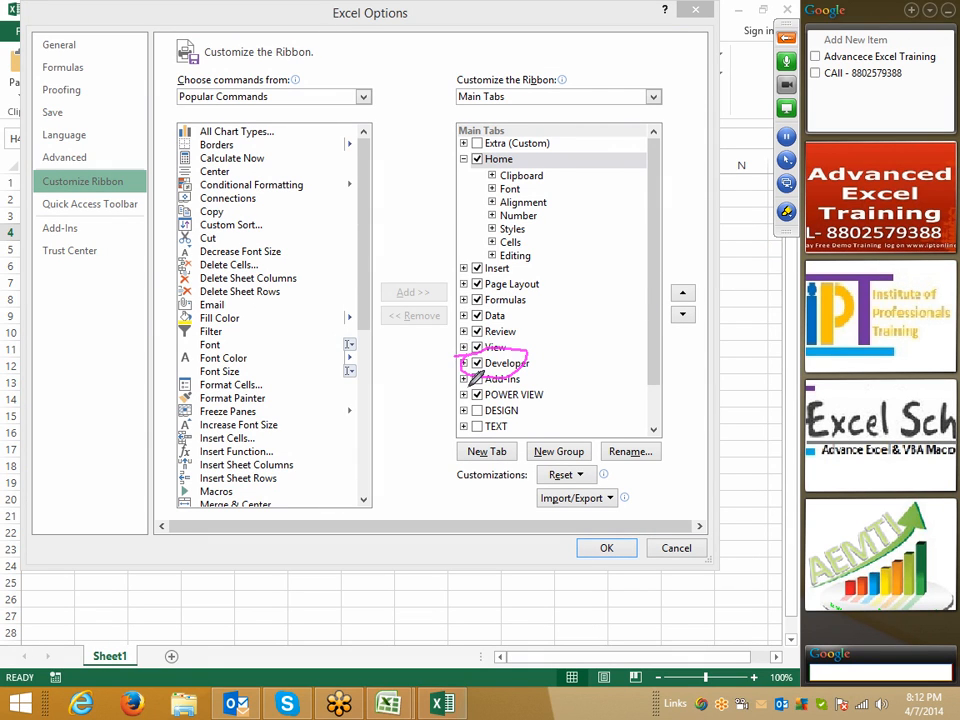
left_click_drag(454, 452, 448, 458)
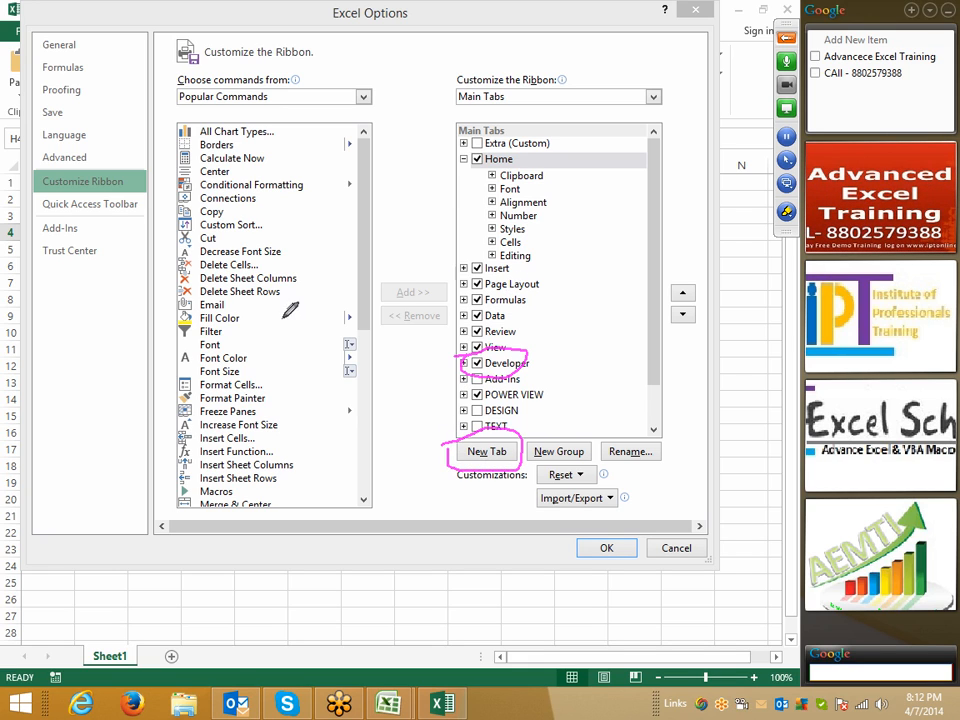
mouse_move(300, 126)
left_mouse_down()
mouse_move(311, 122)
mouse_move(320, 490)
mouse_move(240, 492)
left_mouse_up()
left_click_drag(425, 268, 455, 282)
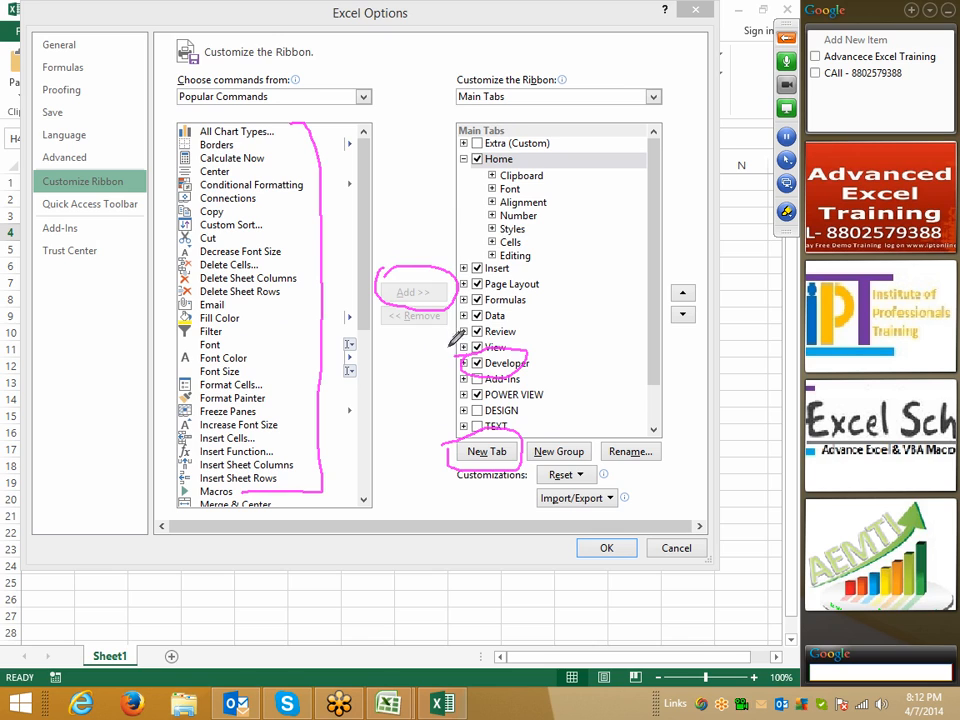
mouse_move(455, 136)
left_mouse_down()
mouse_move(490, 149)
mouse_move(562, 138)
mouse_move(457, 136)
left_mouse_up()
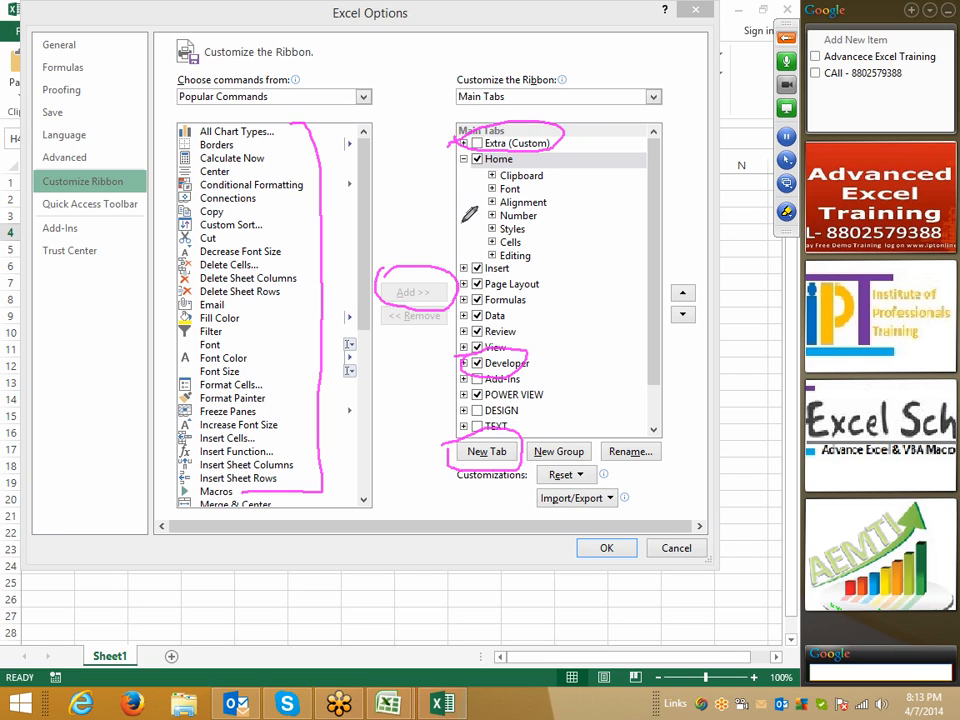
mouse_move(474, 151)
left_mouse_down()
mouse_move(484, 170)
mouse_move(442, 178)
left_mouse_up()
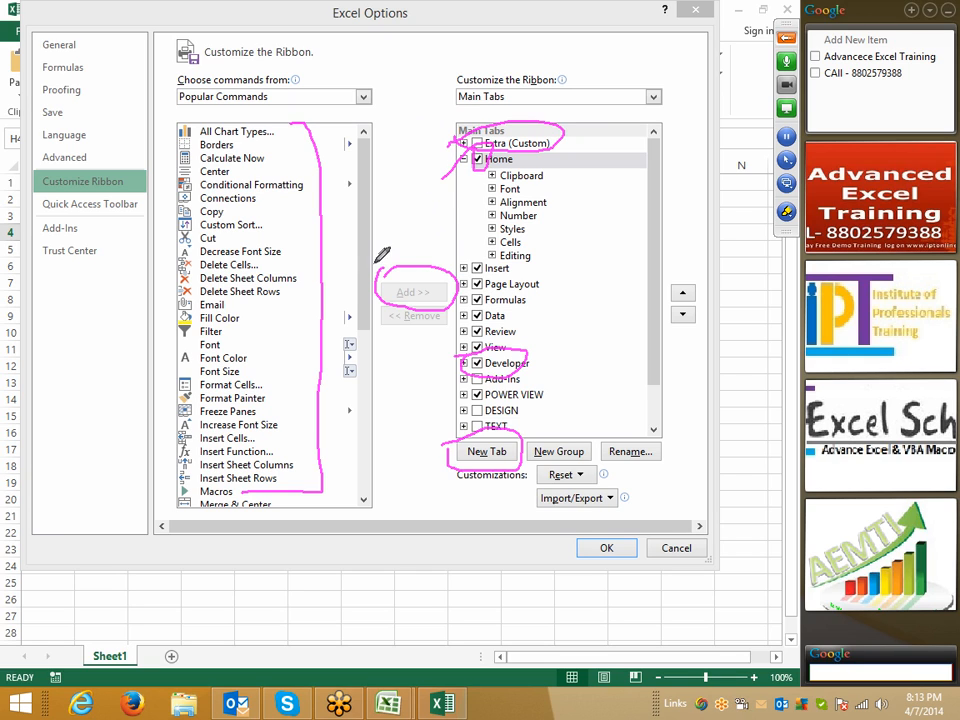
left_click_drag(474, 252, 478, 273)
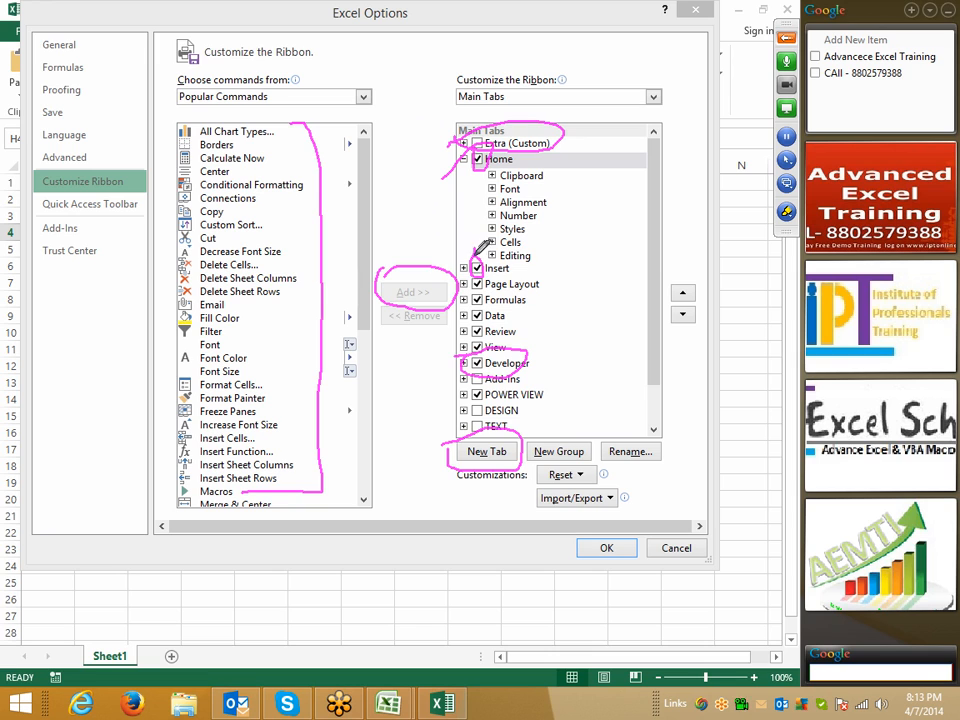
- Erase all on-screen annotations and cancel Excel Options without applying changes
right_click(148, 10)
left_click(228, 36)
mouse_move(226, 27)
left_mouse_down()
mouse_move(223, 90)
mouse_move(230, 25)
mouse_move(219, 19)
mouse_move(230, 25)
left_mouse_up()
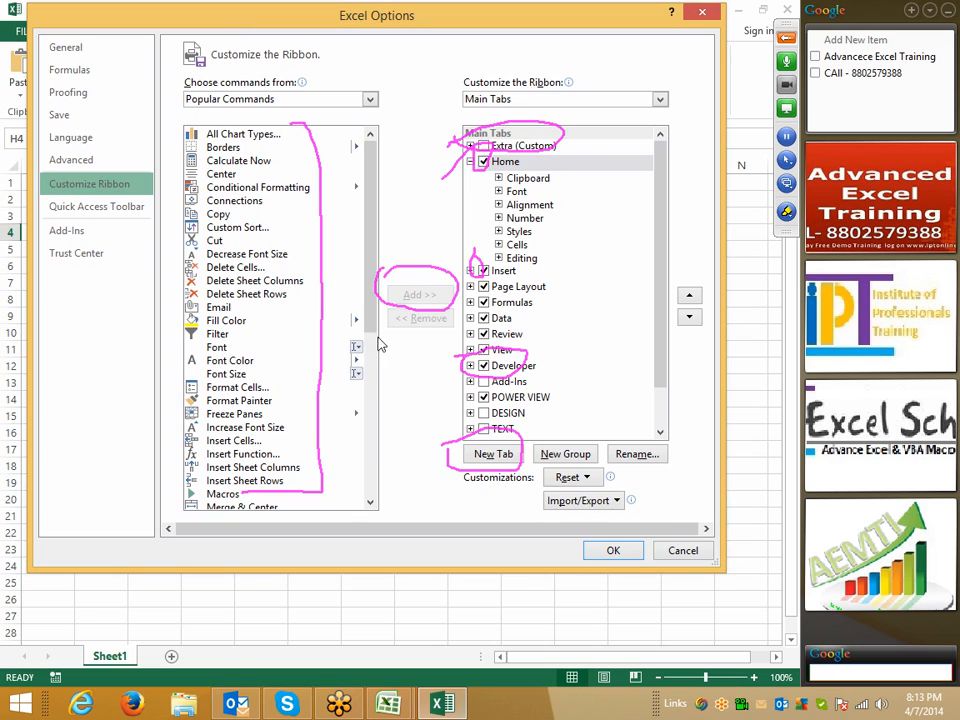
left_click(787, 213)
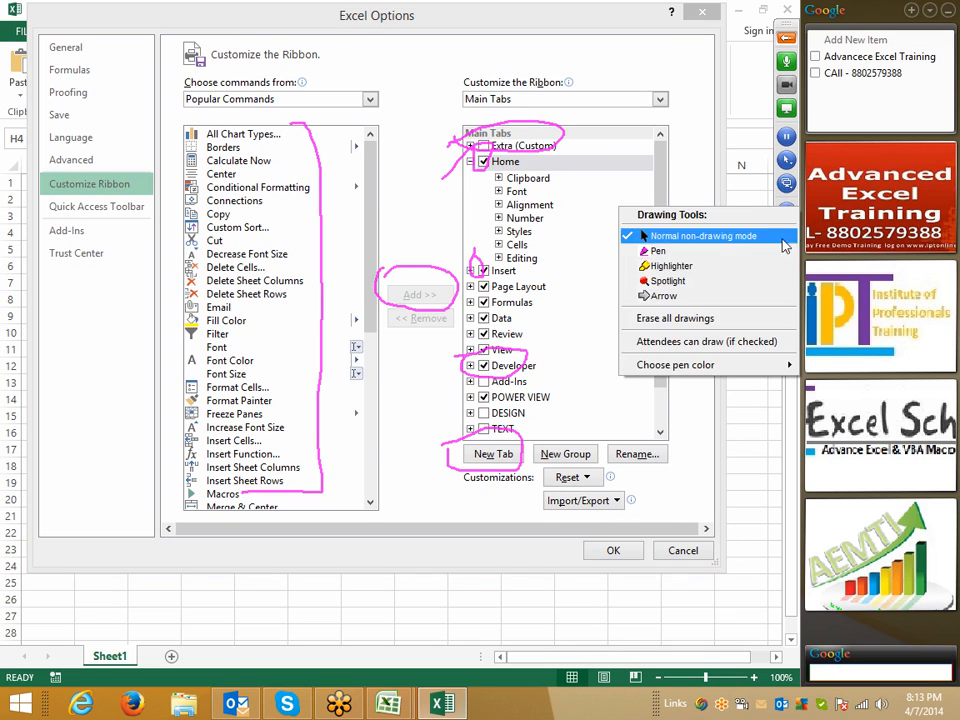
left_click(724, 319)
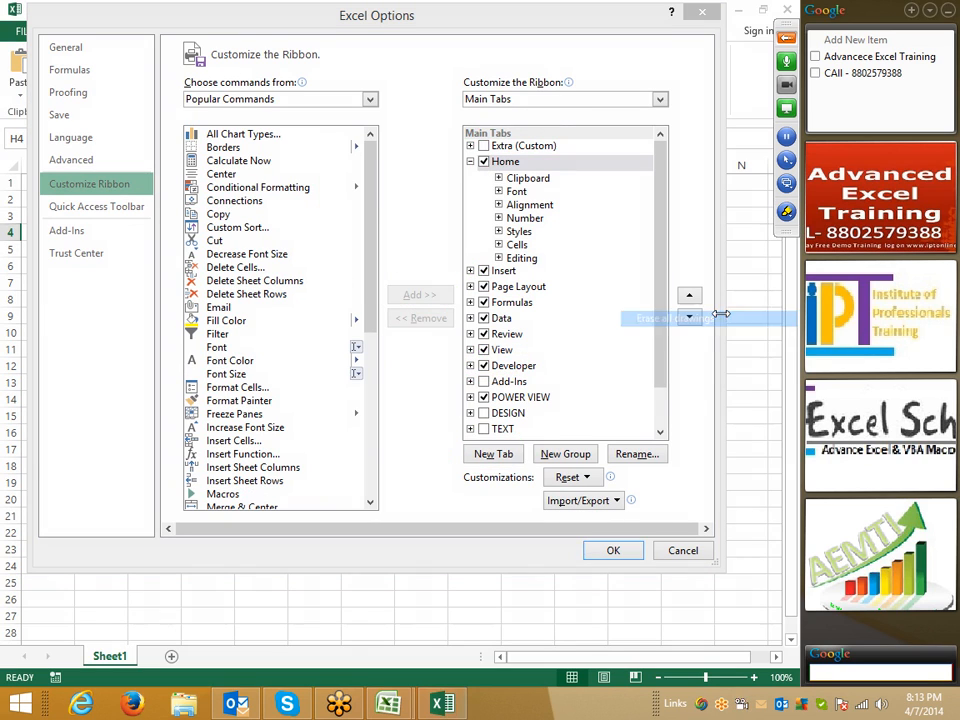
left_click(682, 551)
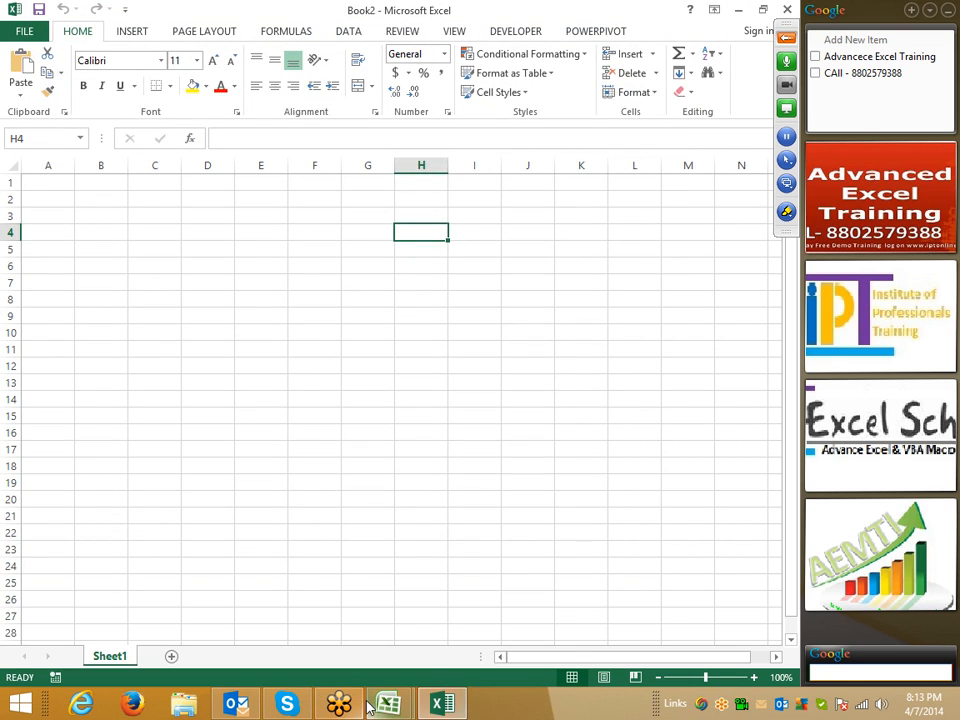
- Switch to Class_File1, check the Color scheme stays Blue in Excel Options, and cancel
mouse_move(388, 704)
left_click(427, 656)
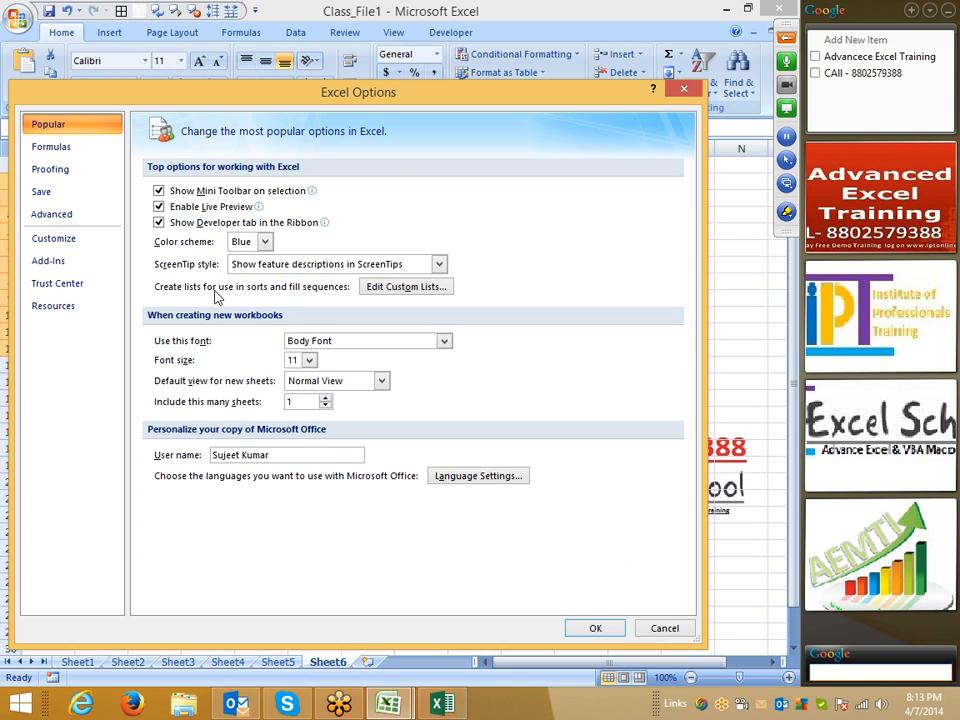
left_click_drag(366, 98, 369, 58)
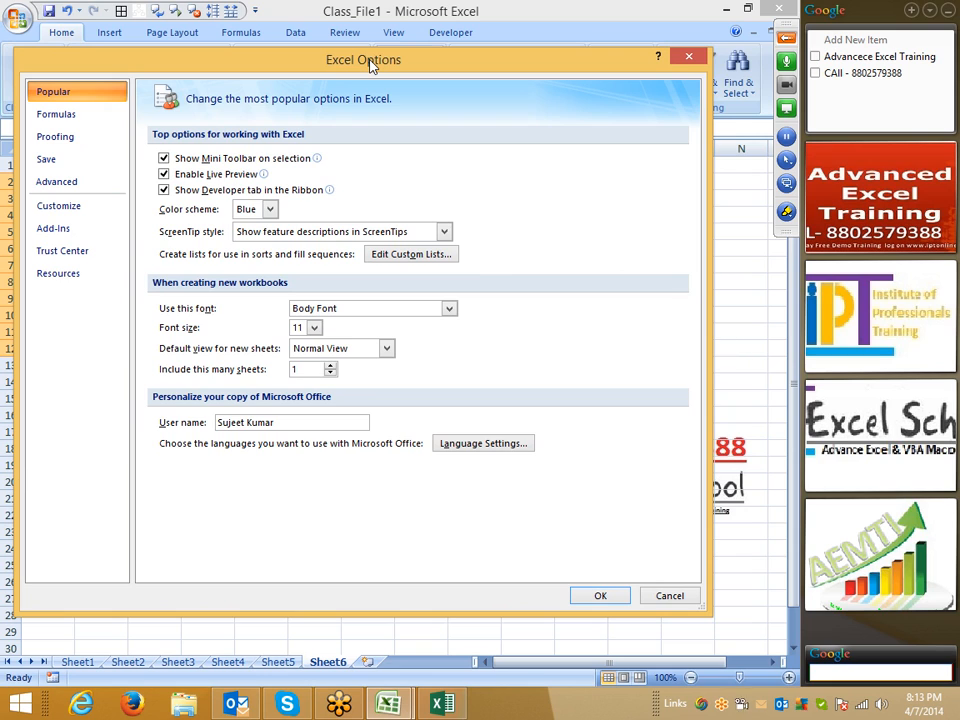
left_click(252, 209)
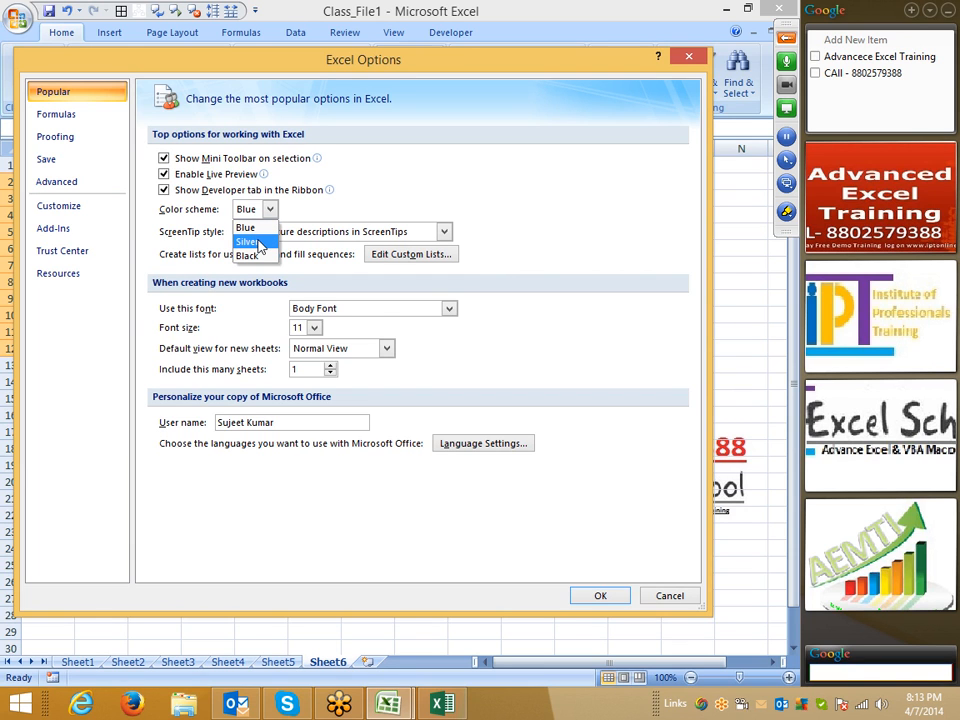
left_click(245, 227)
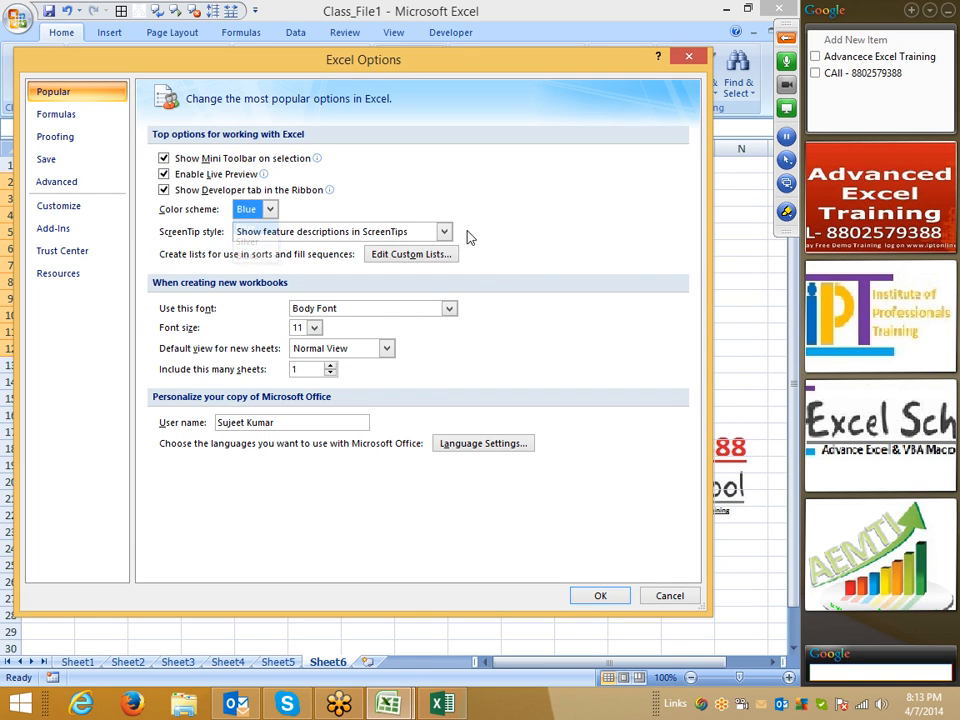
left_click(686, 597)
left_click(242, 426)
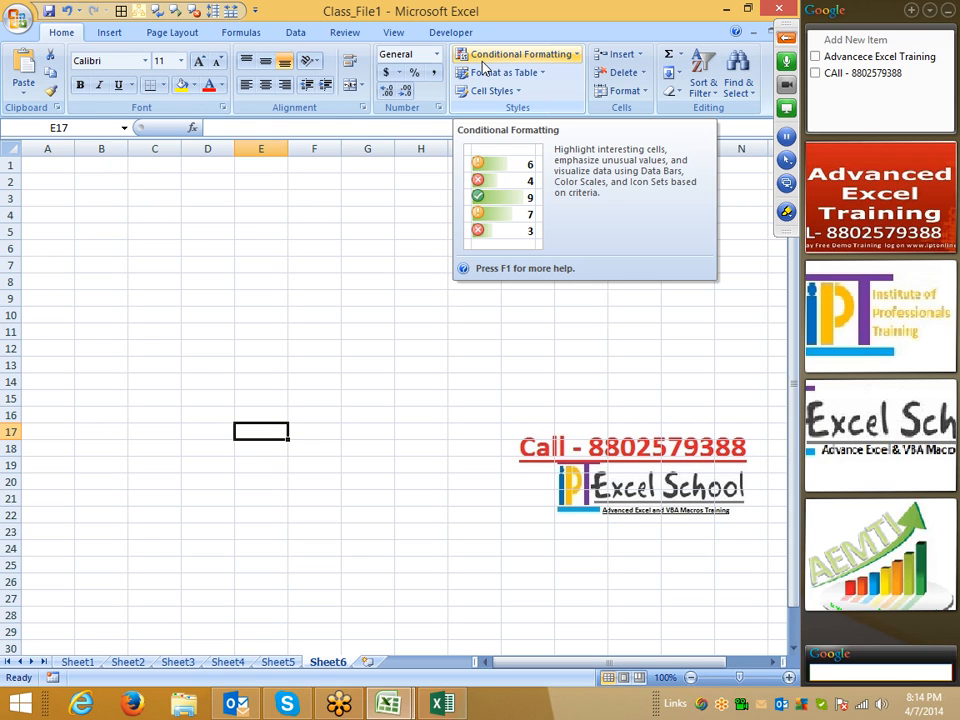
- Fill the range H3:K12 with yellow
left_click(257, 333)
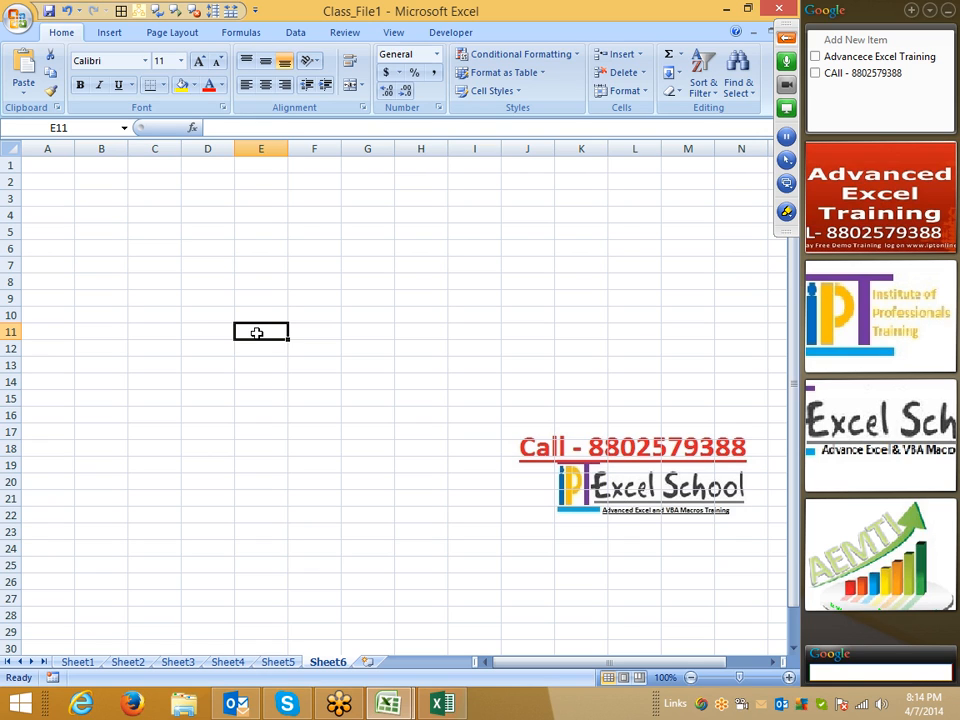
left_click_drag(418, 197, 595, 347)
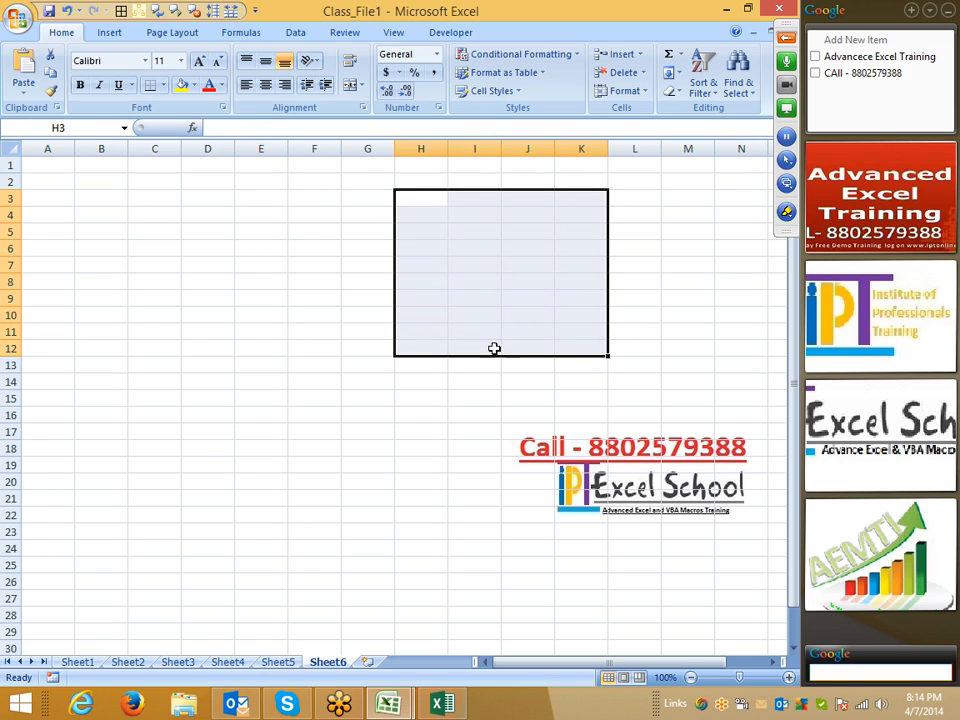
left_click(194, 85)
left_click(223, 210)
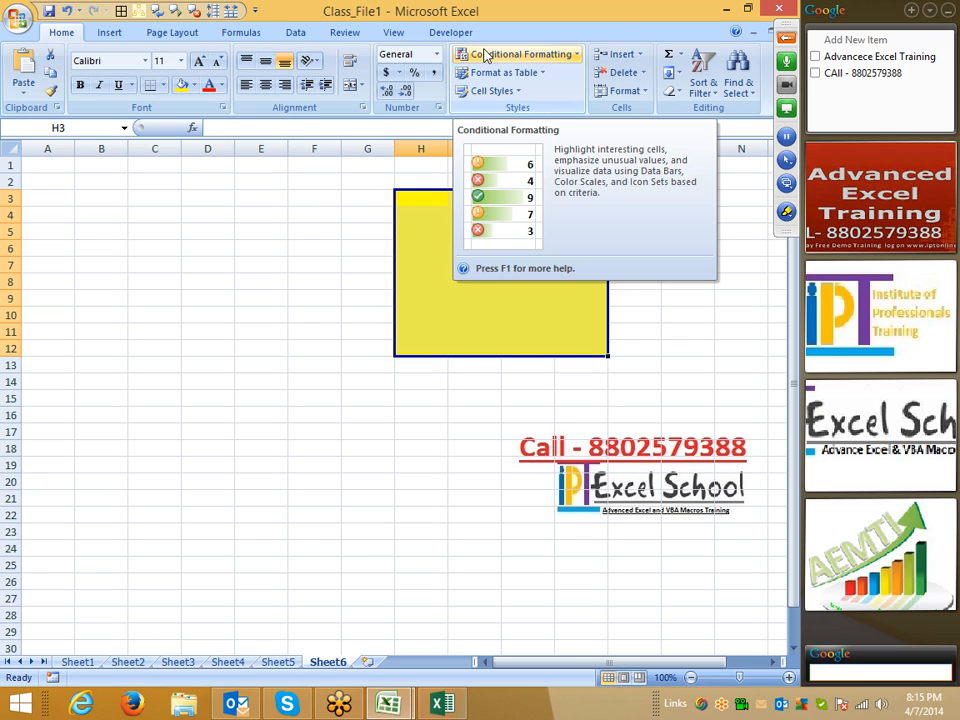
left_click(93, 240)
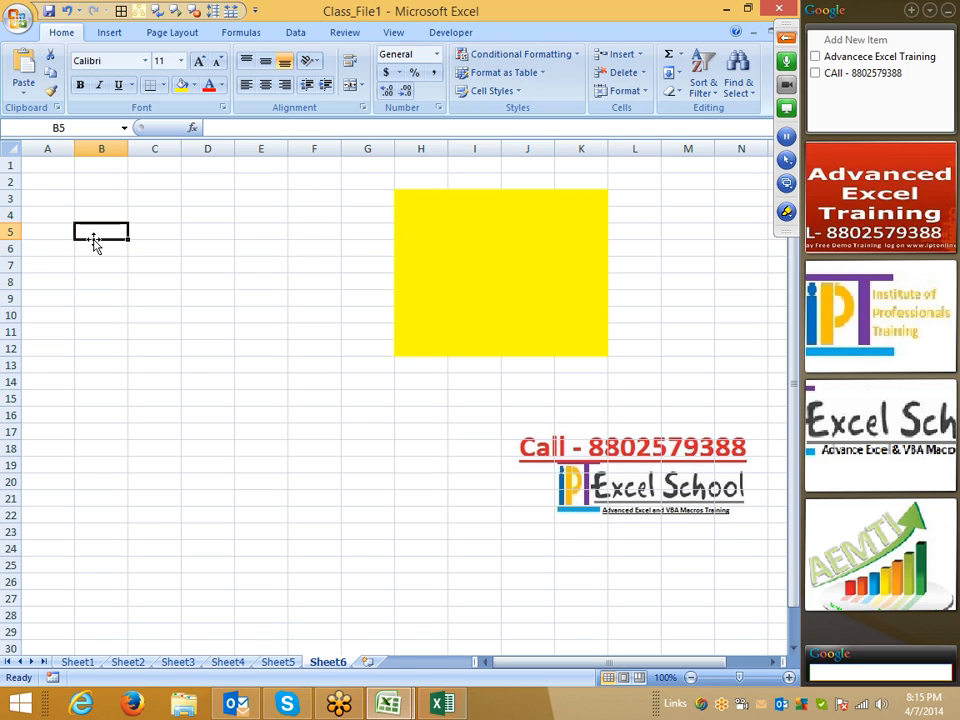
- View the ScreenTip style choices in Excel Options and cancel, leaving feature descriptions shown
left_click(17, 18)
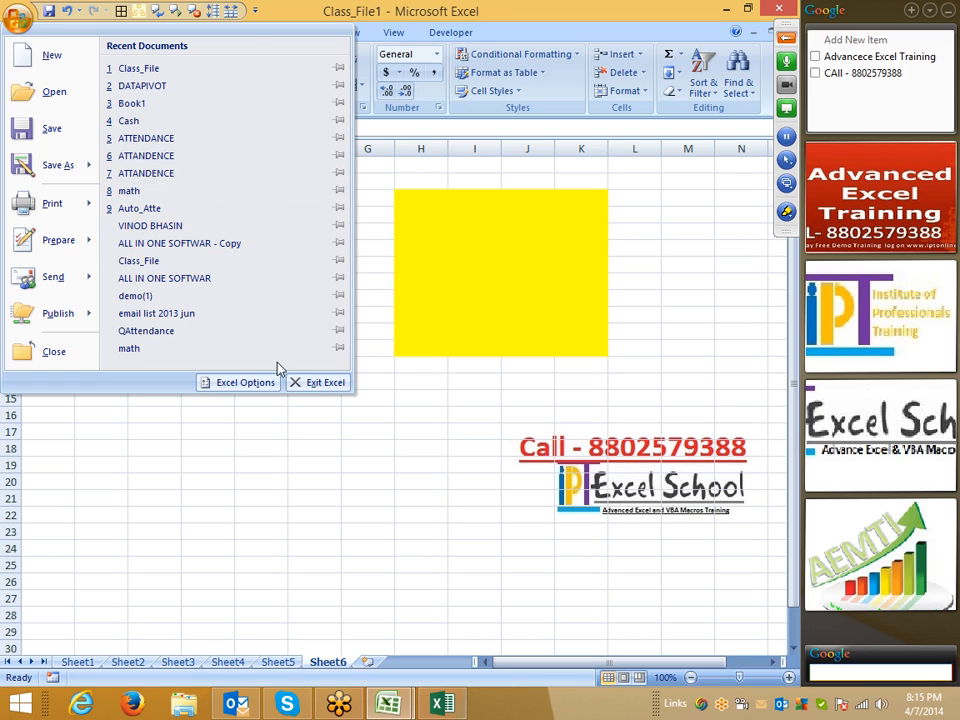
left_click(246, 382)
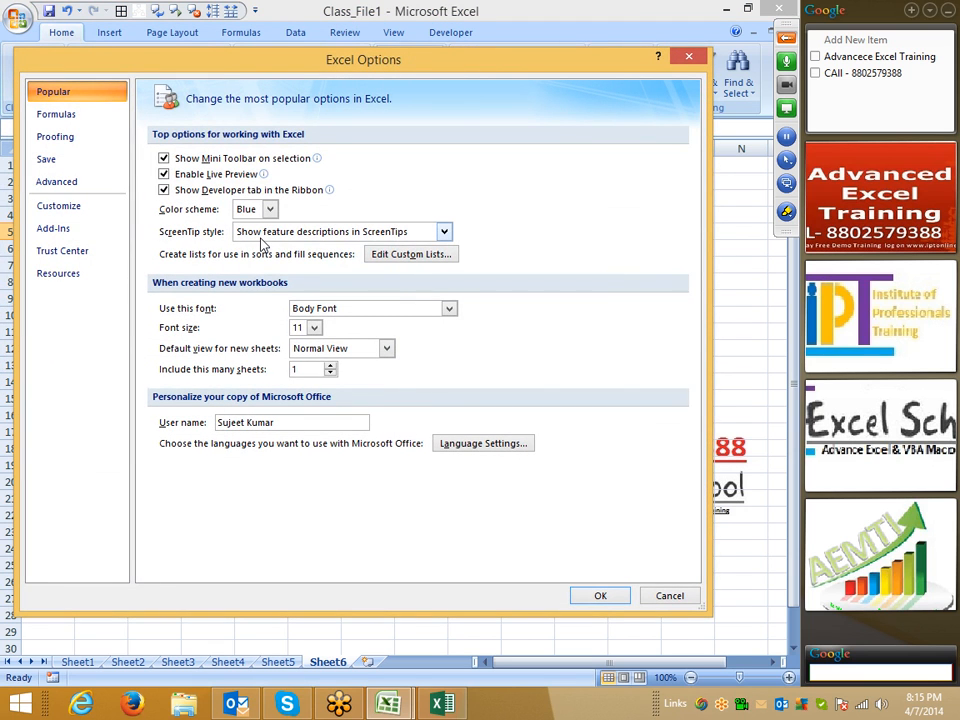
left_click(263, 236)
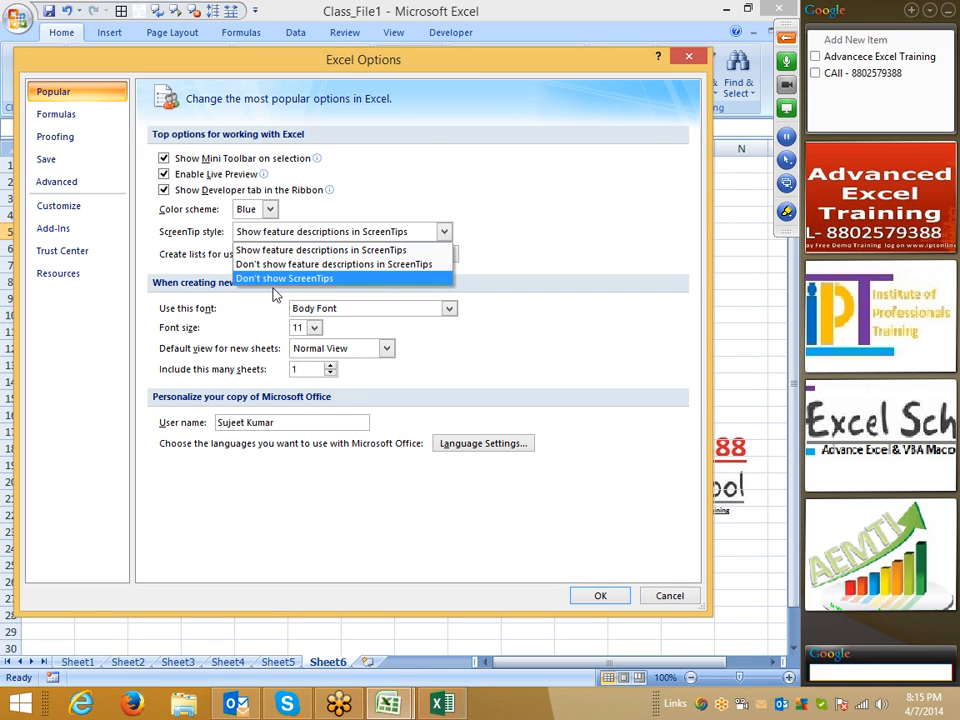
left_click(549, 202)
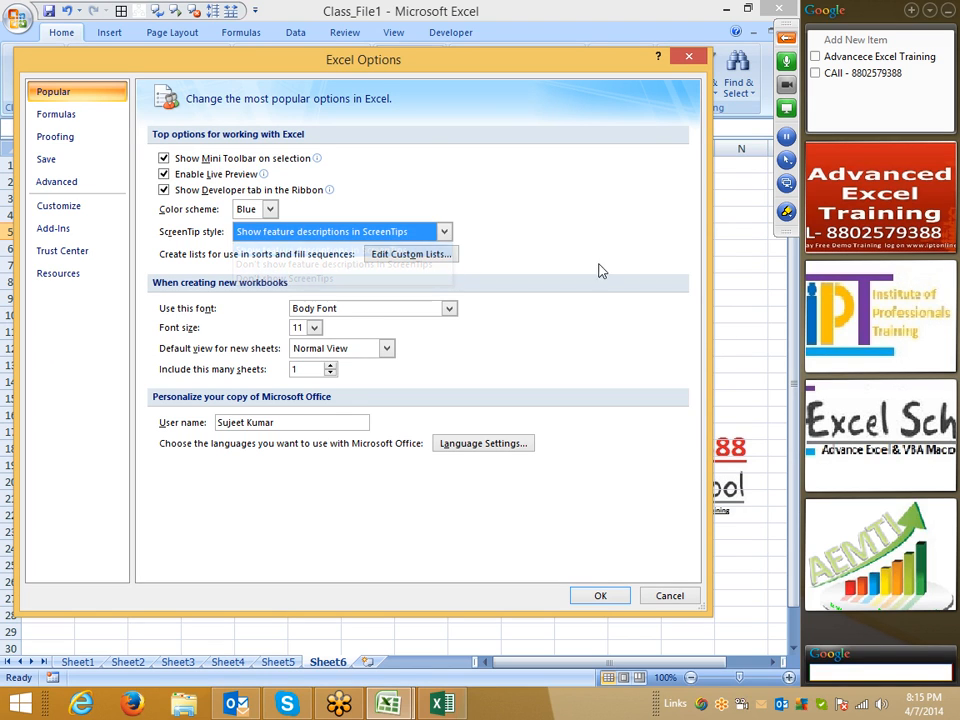
left_click(670, 596)
left_click(105, 264)
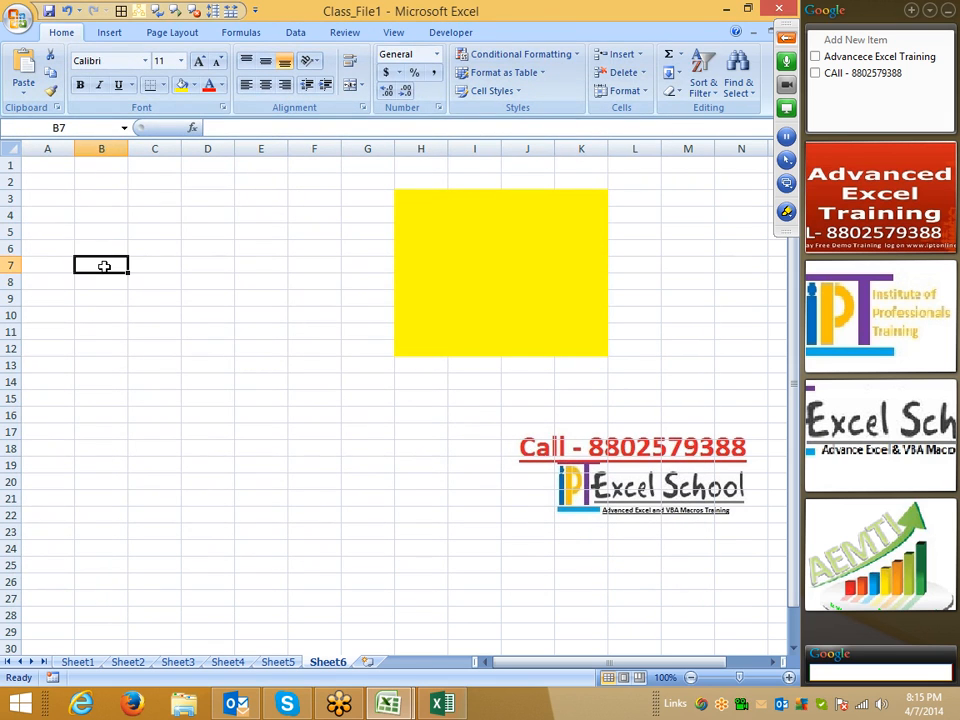
- Autofill months from Jan down A1:A15 and weekdays from Sun down B1:B15
left_click(60, 217)
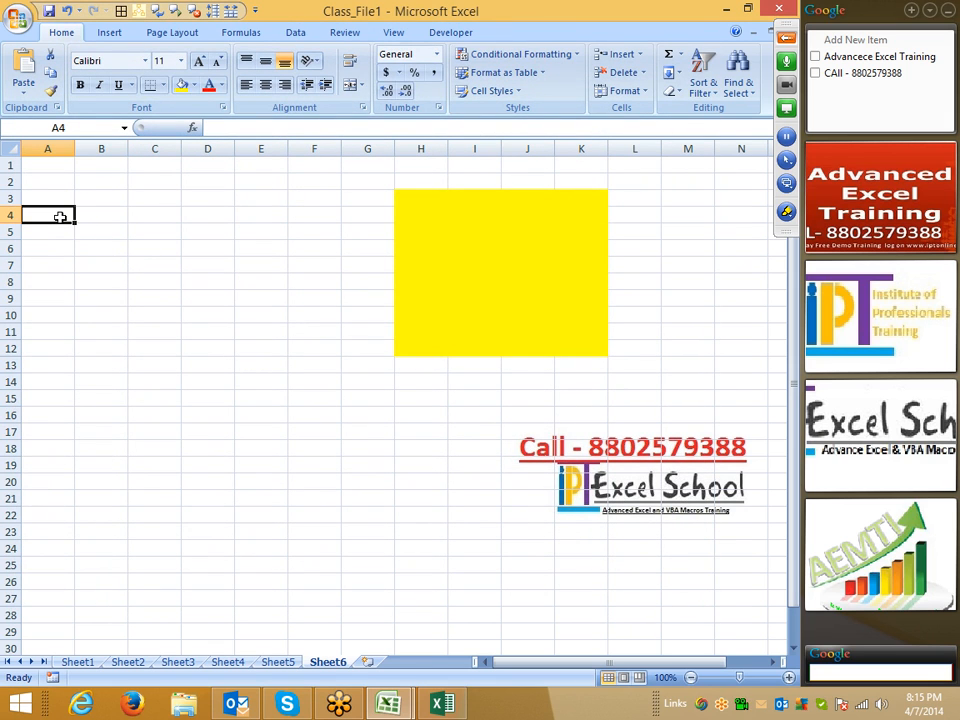
key("ctrl+Home")
type("Jan")
key("Return")
left_click(62, 163)
left_click_drag(76, 172, 77, 400)
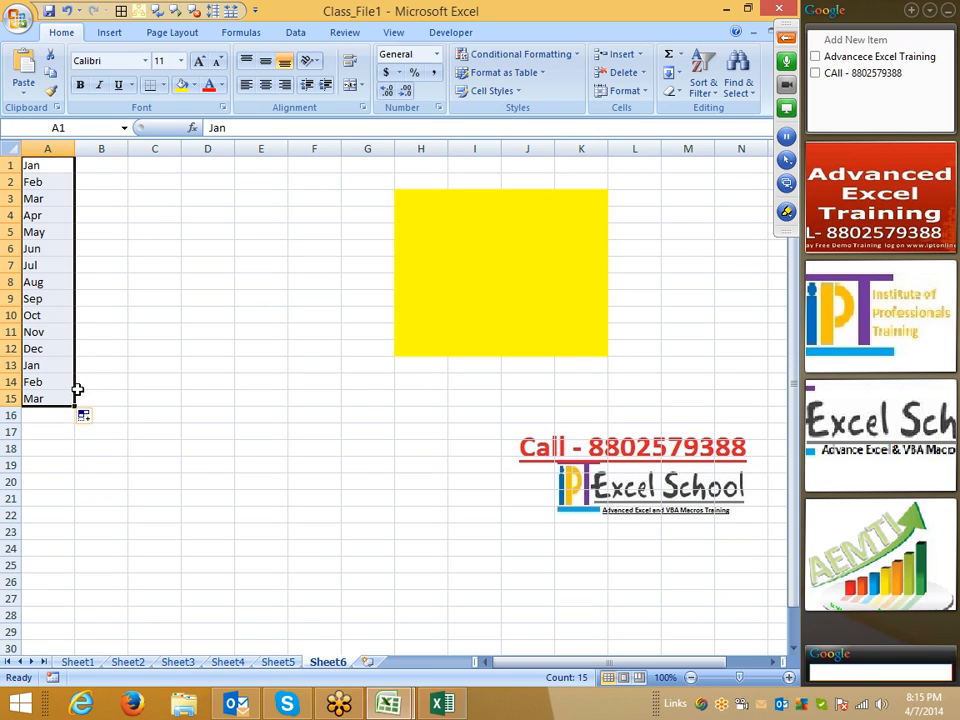
left_click(110, 164)
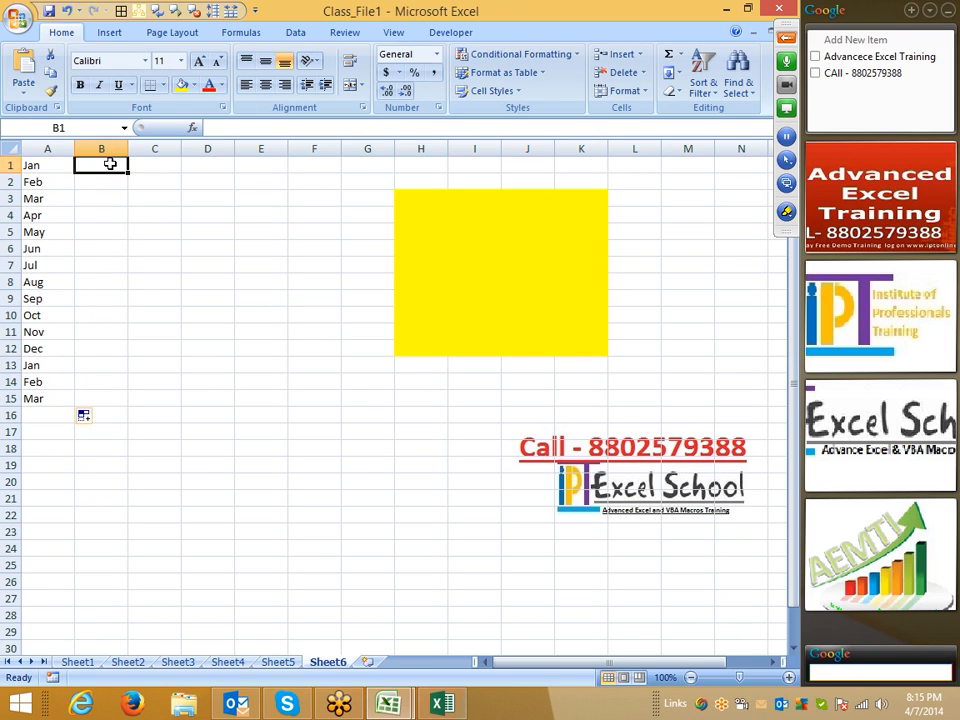
type("Sun")
key("Return")
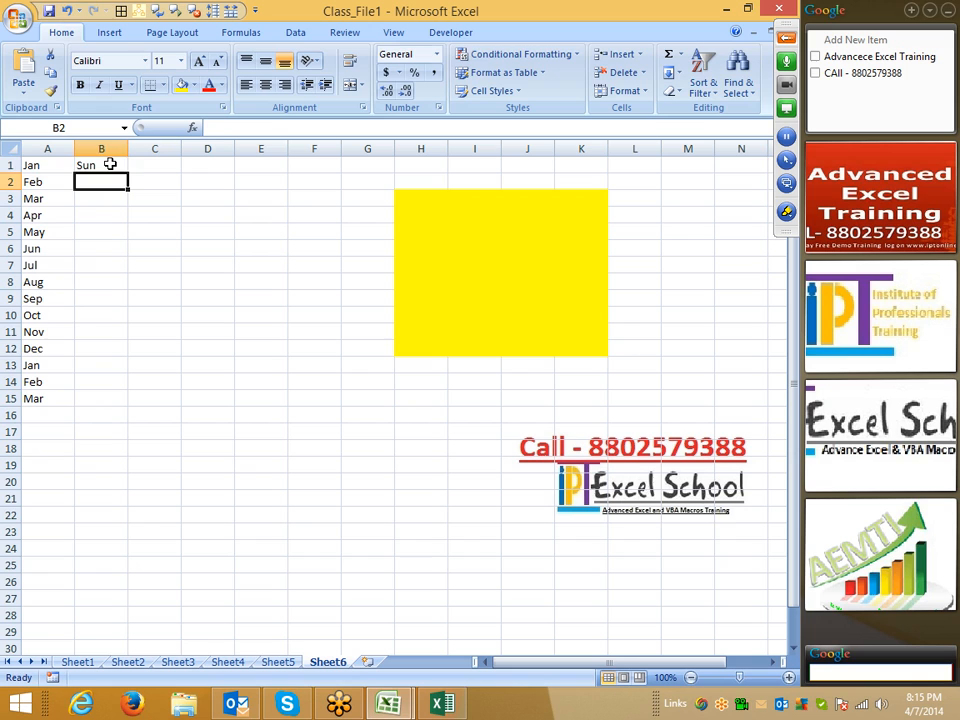
left_click(110, 164)
left_click_drag(129, 174, 135, 405)
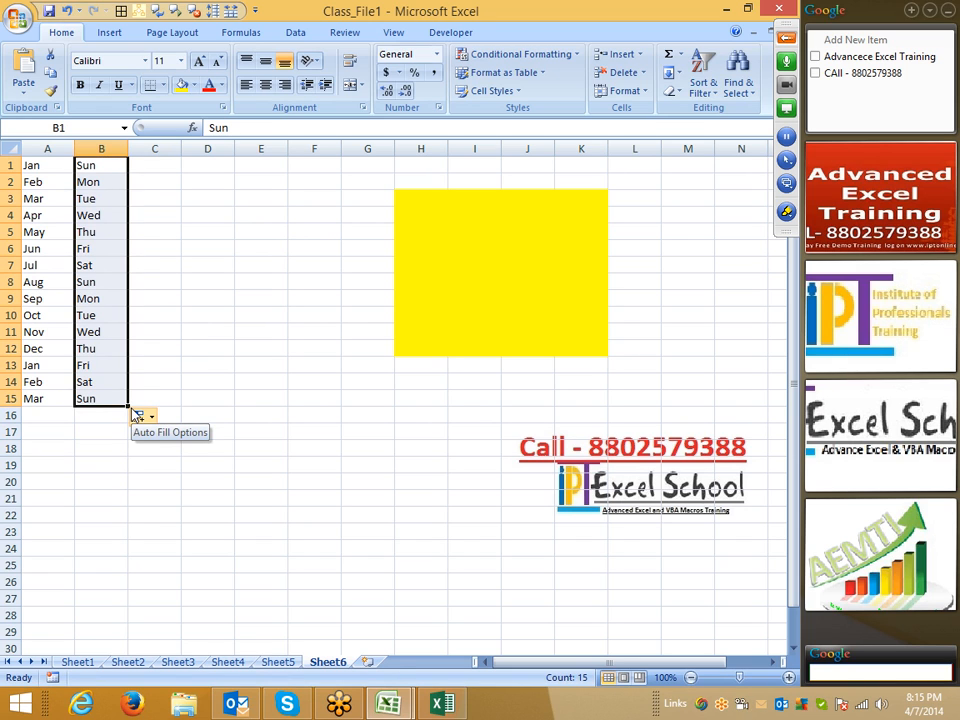
- Enter a name in C1, undoing an accidental drag that moved it
left_click(158, 172)
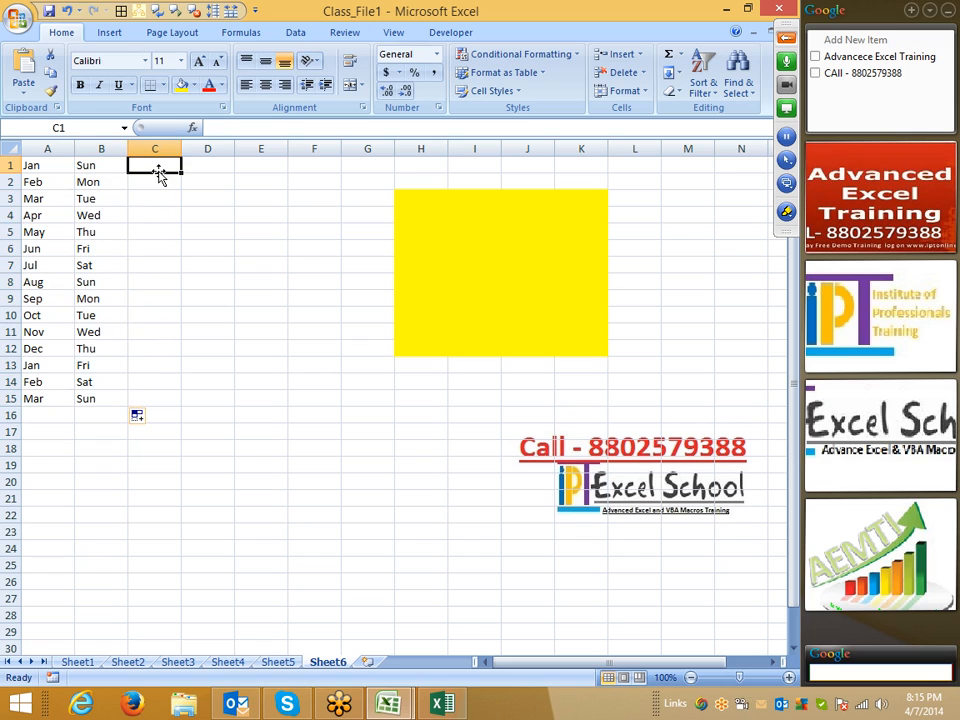
type("Puee")
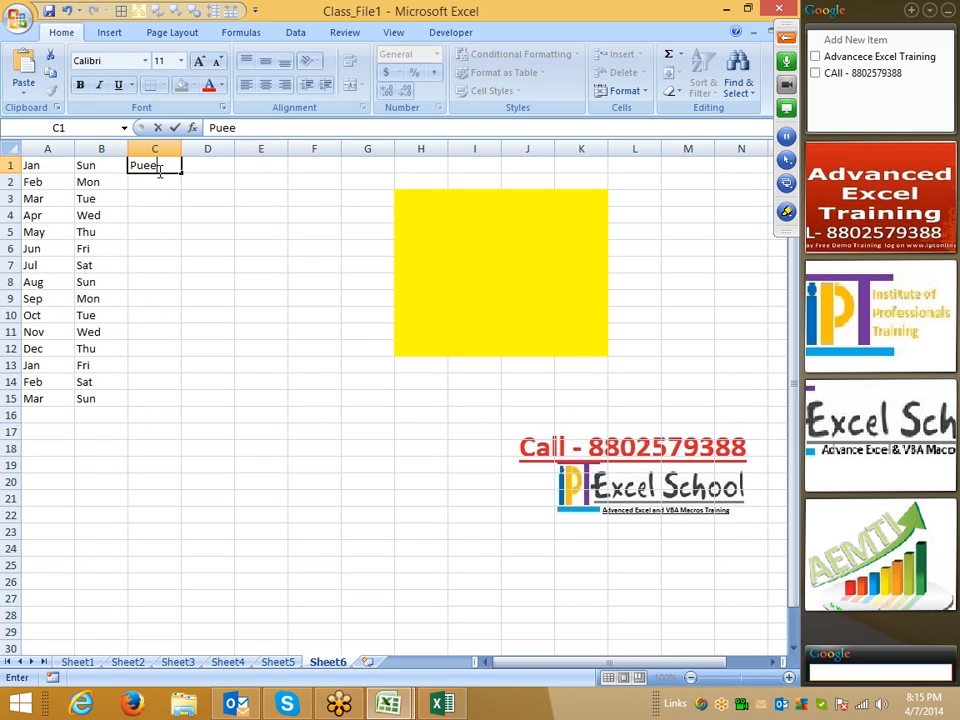
key("BackSpace")
key("BackSpace")
type("neet")
key("Return")
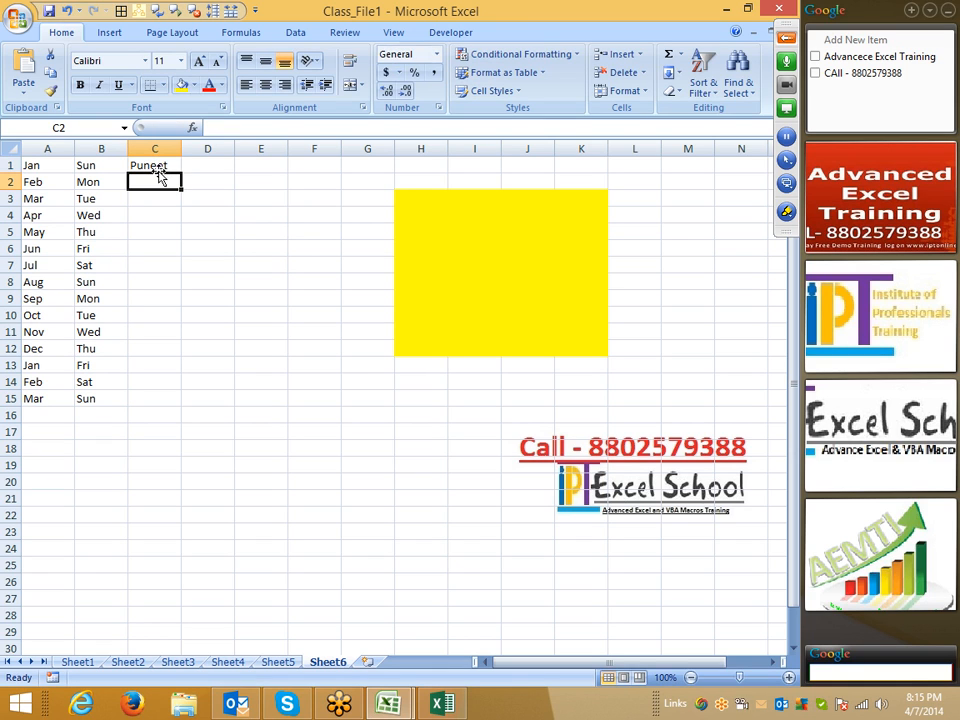
left_click(160, 164)
left_click_drag(183, 167, 176, 403)
key("ctrl+z")
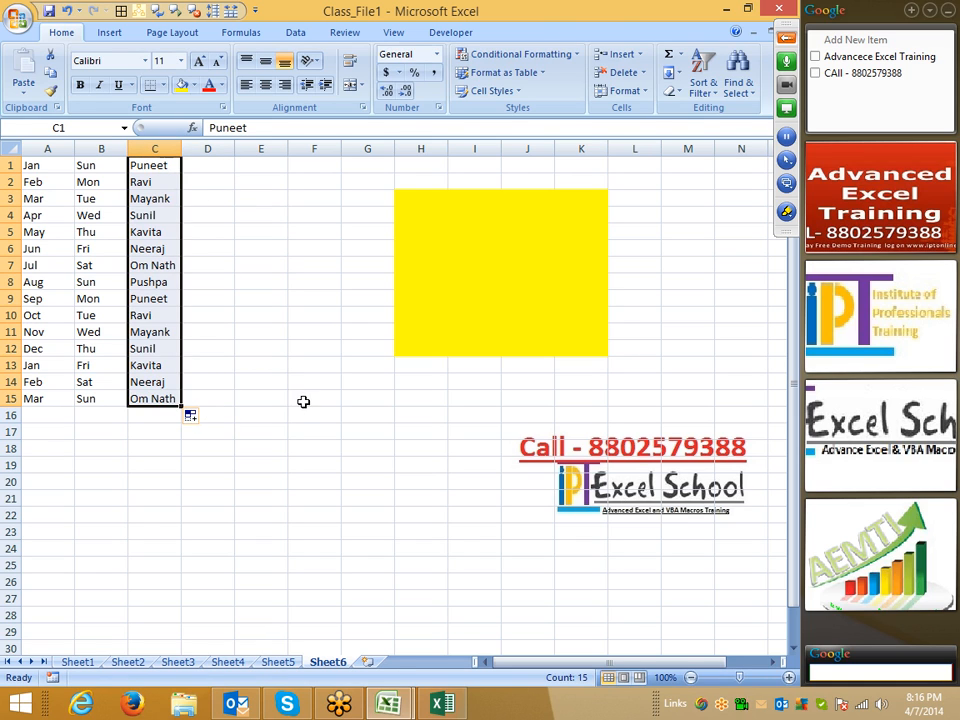
left_click(17, 17)
- Open Custom Lists from Excel Options and view each saved list, ending on the Apr–Mar months
left_click(232, 381)
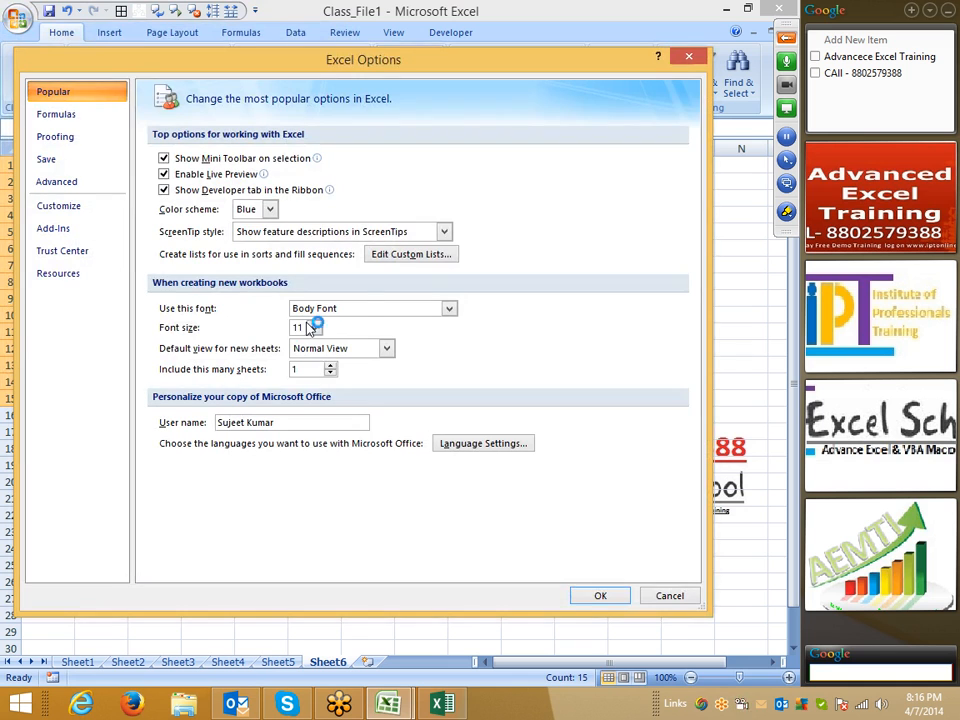
left_click(389, 258)
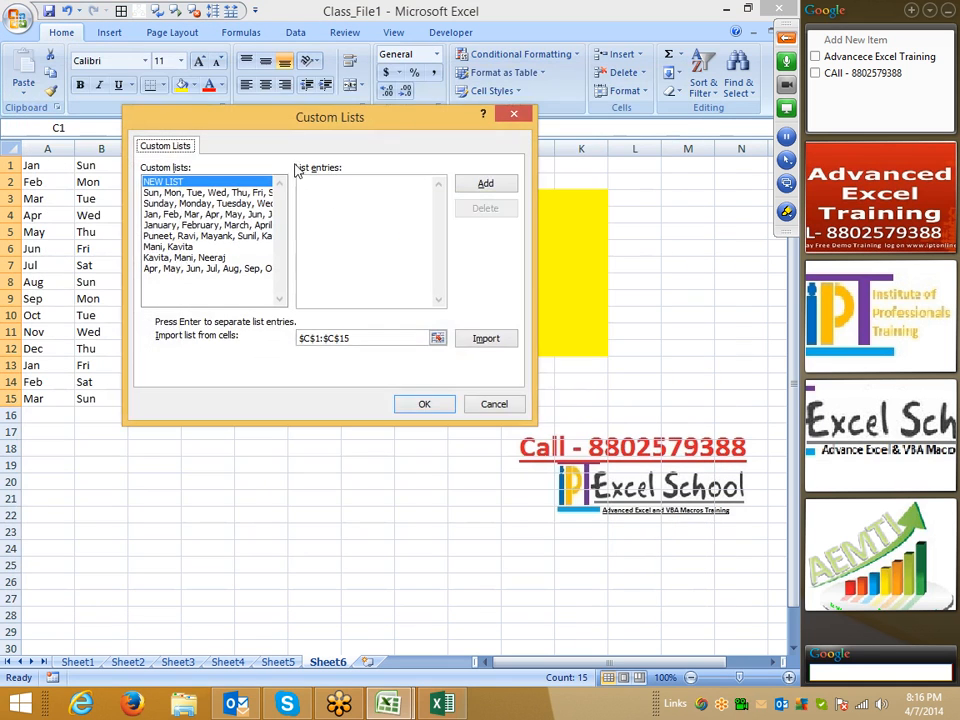
left_click_drag(292, 128, 446, 126)
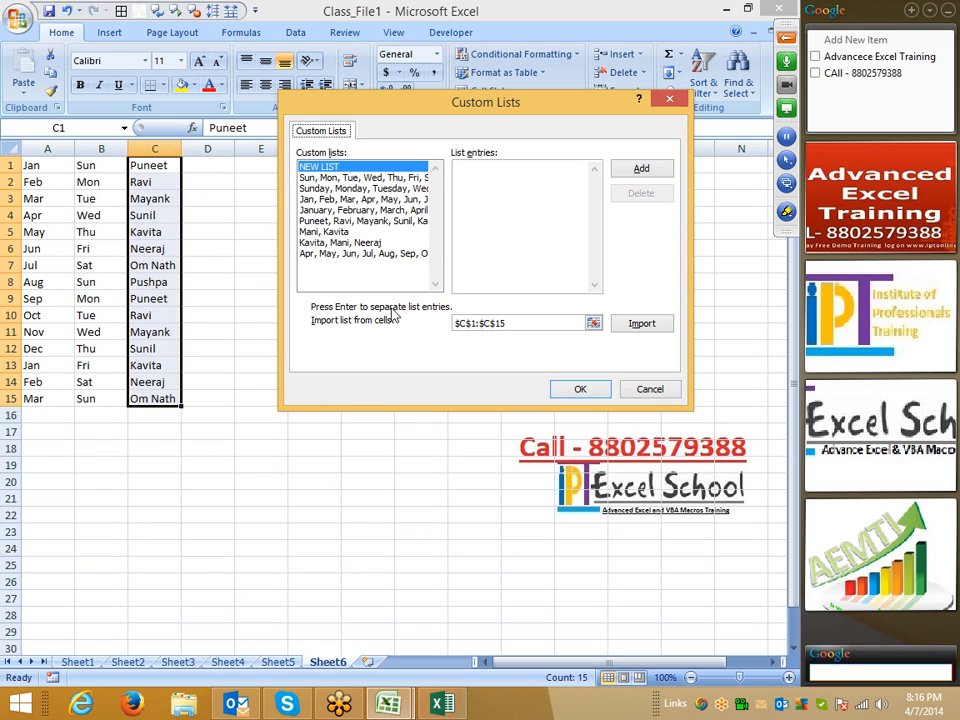
left_click(456, 197)
left_click(390, 220)
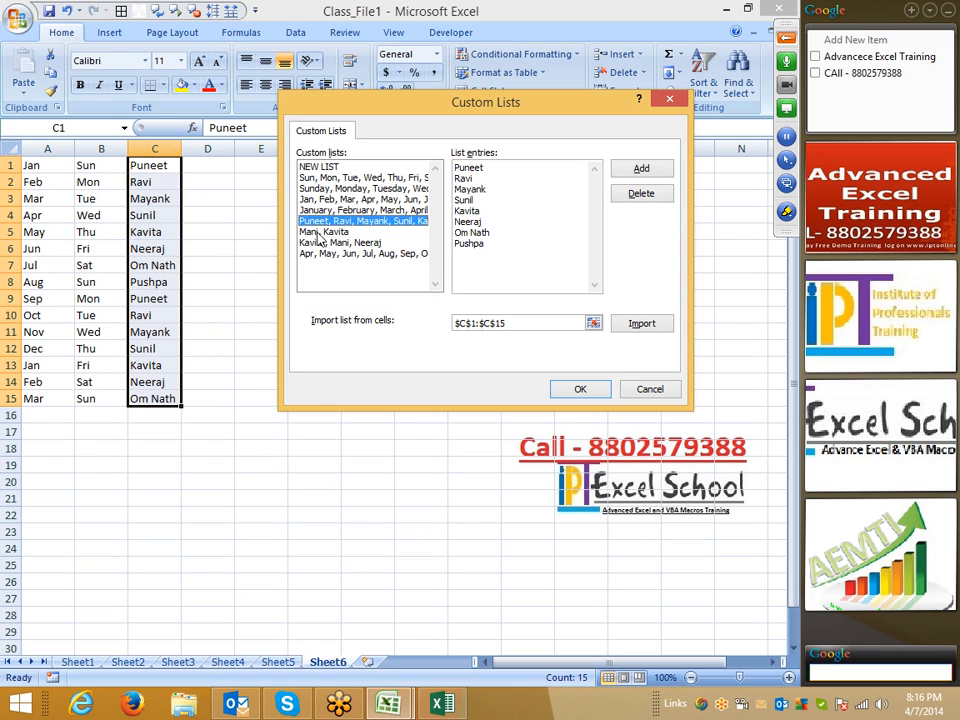
left_click(330, 242)
left_click(318, 255)
left_click(318, 245)
left_click(318, 255)
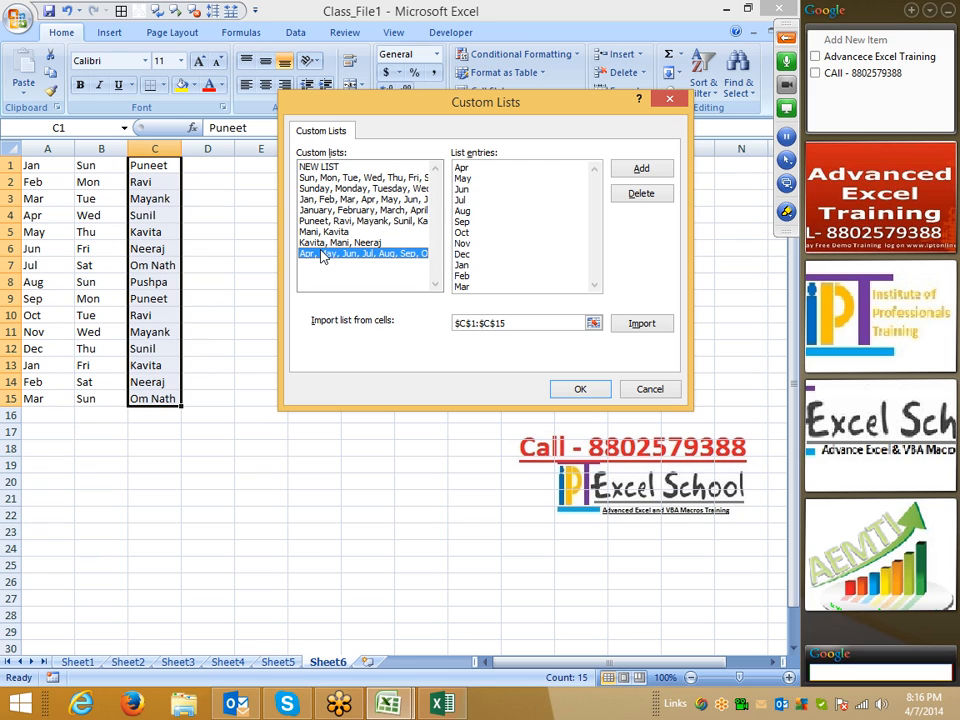
- Browse NEW LIST and the Apr-to-Mar month list in Custom Lists, then cancel without changes
left_click(318, 166)
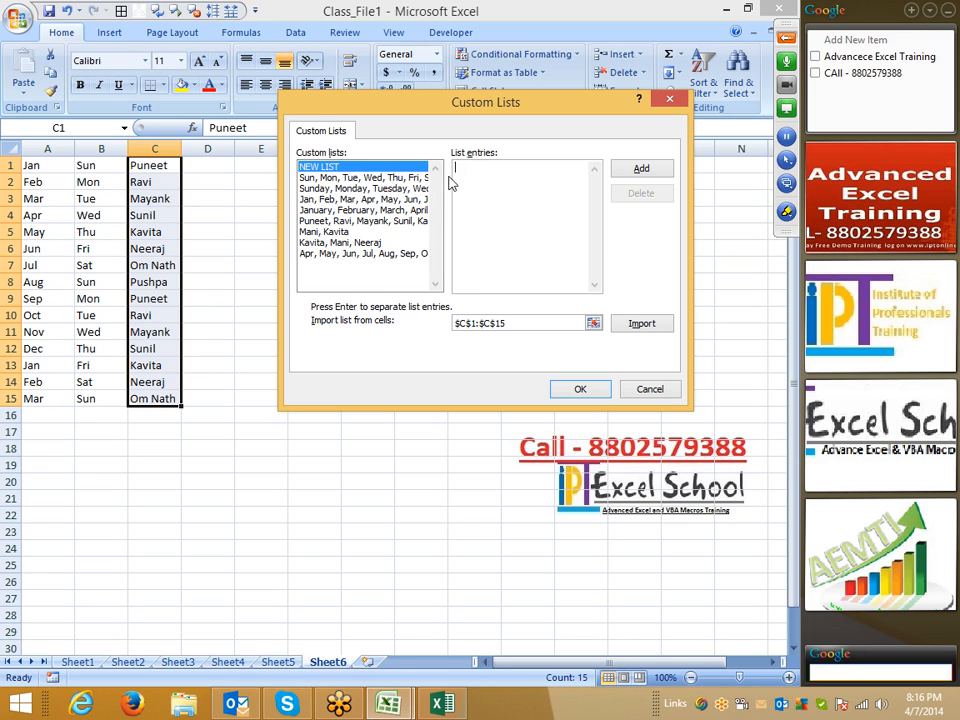
left_click(383, 254)
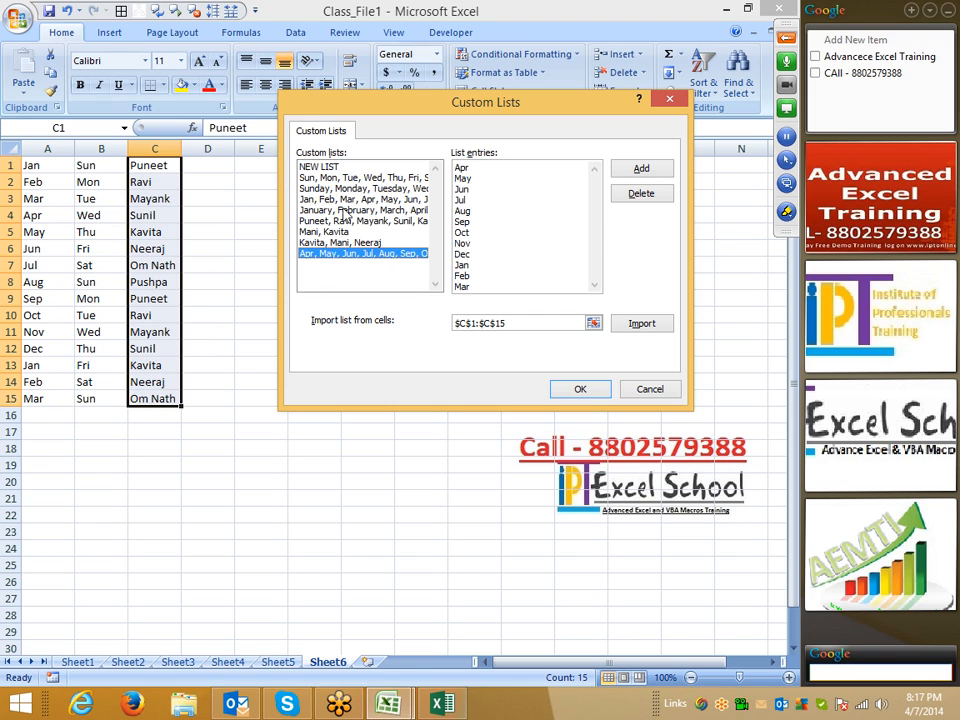
left_click(325, 166)
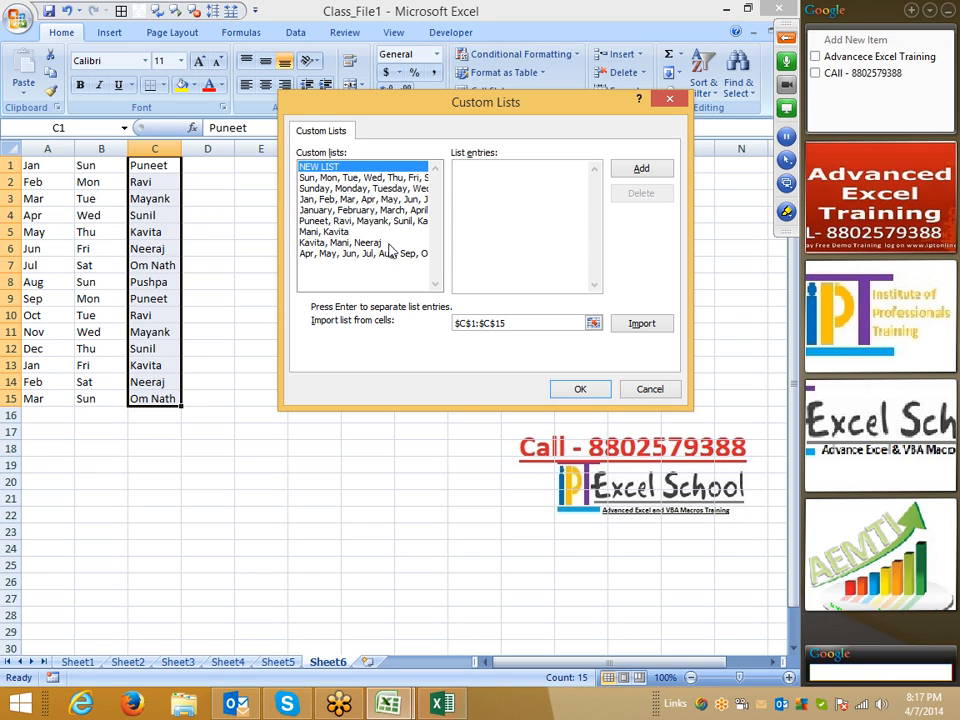
left_click(499, 323)
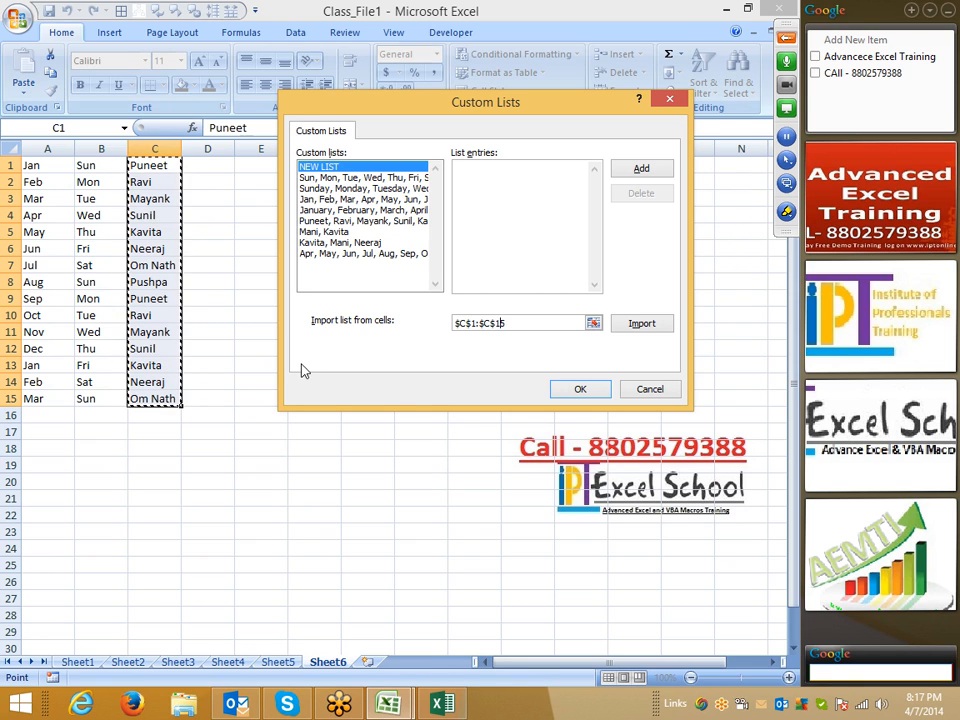
left_click(640, 385)
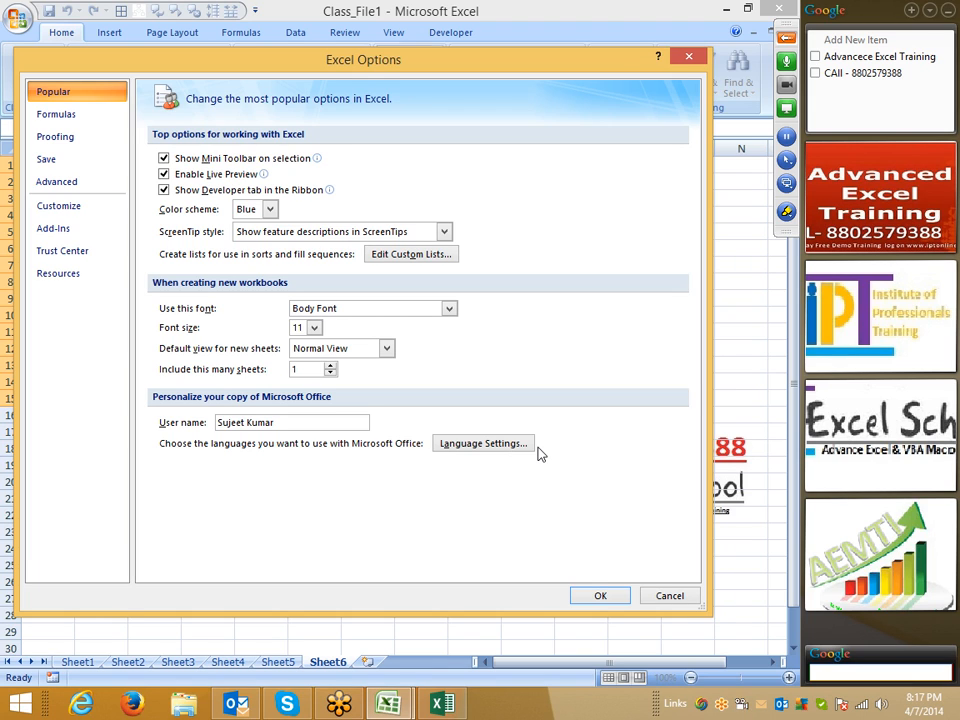
- Move the Excel Options window down and back to view the sheet behind it
left_click_drag(292, 68, 349, 385)
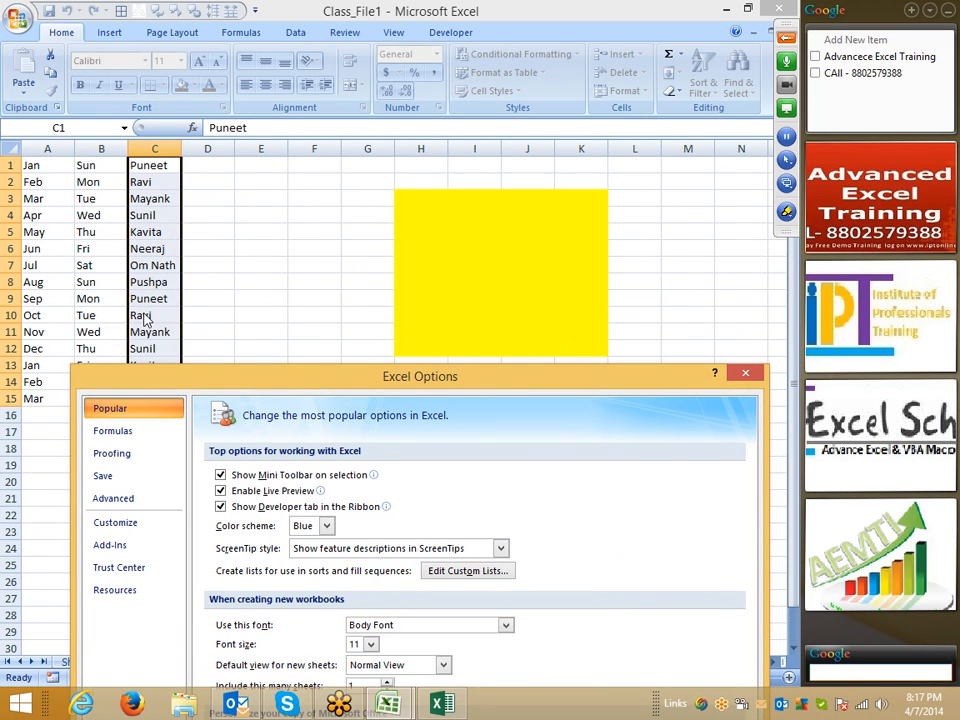
left_click_drag(376, 383, 305, 82)
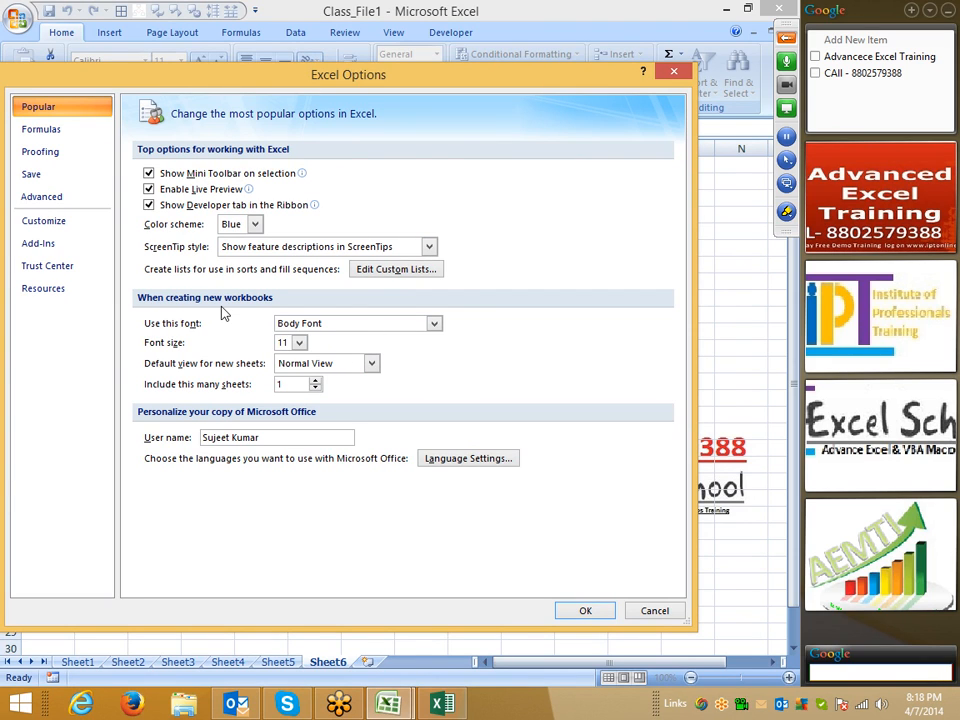
left_click_drag(330, 84, 285, 548)
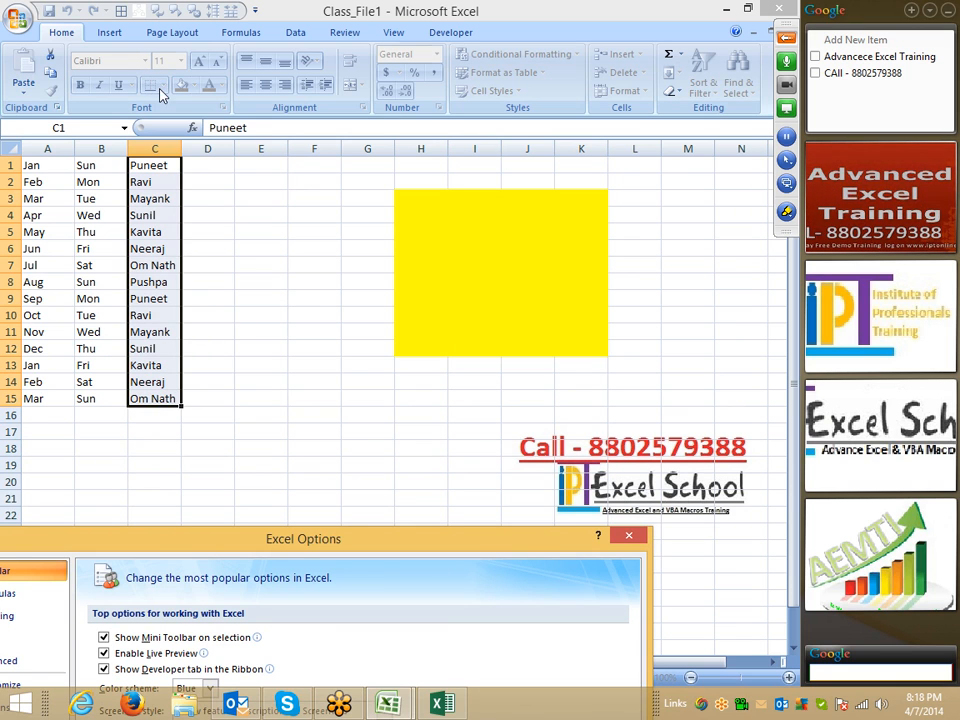
left_click_drag(358, 540, 454, 52)
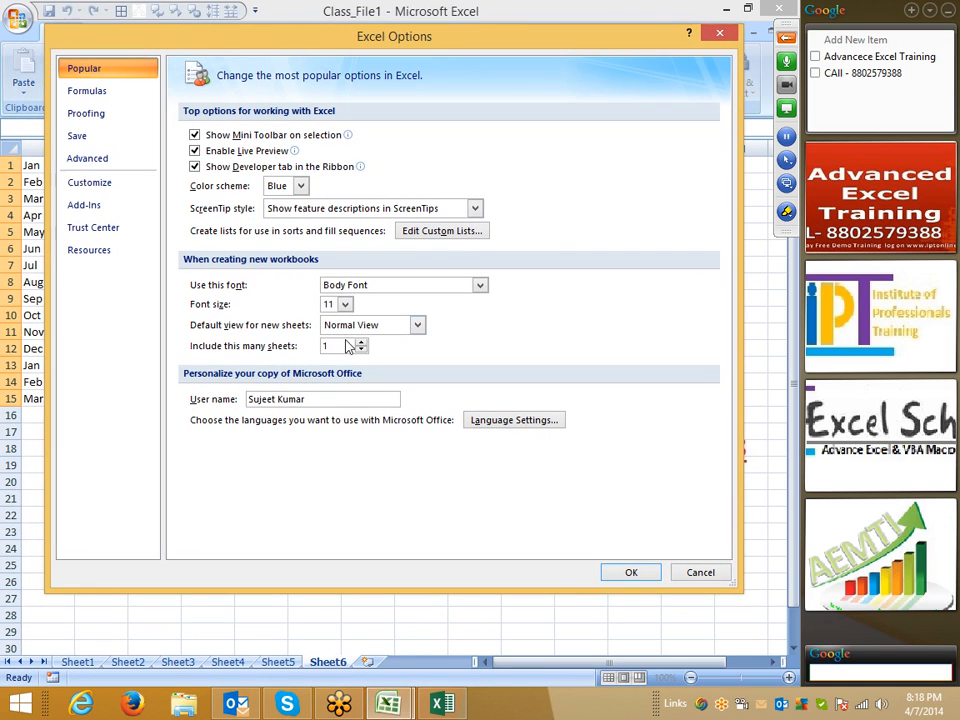
left_click_drag(347, 346, 288, 344)
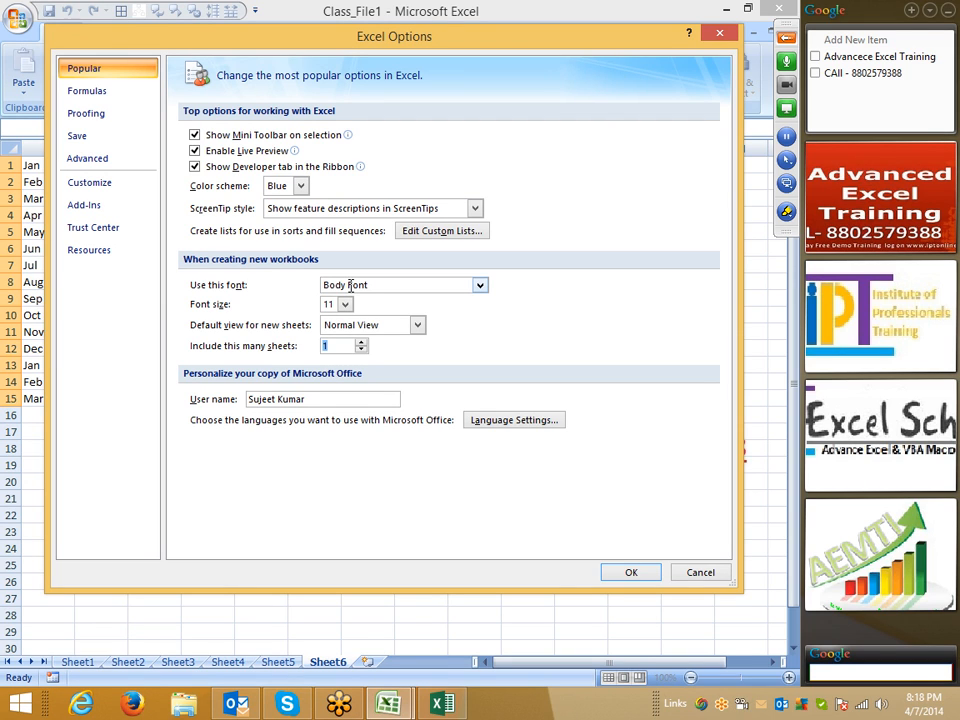
- Review the new-workbook defaults (Body Font, Normal View, 1 sheet) unchanged and close Excel Options
left_click(481, 287)
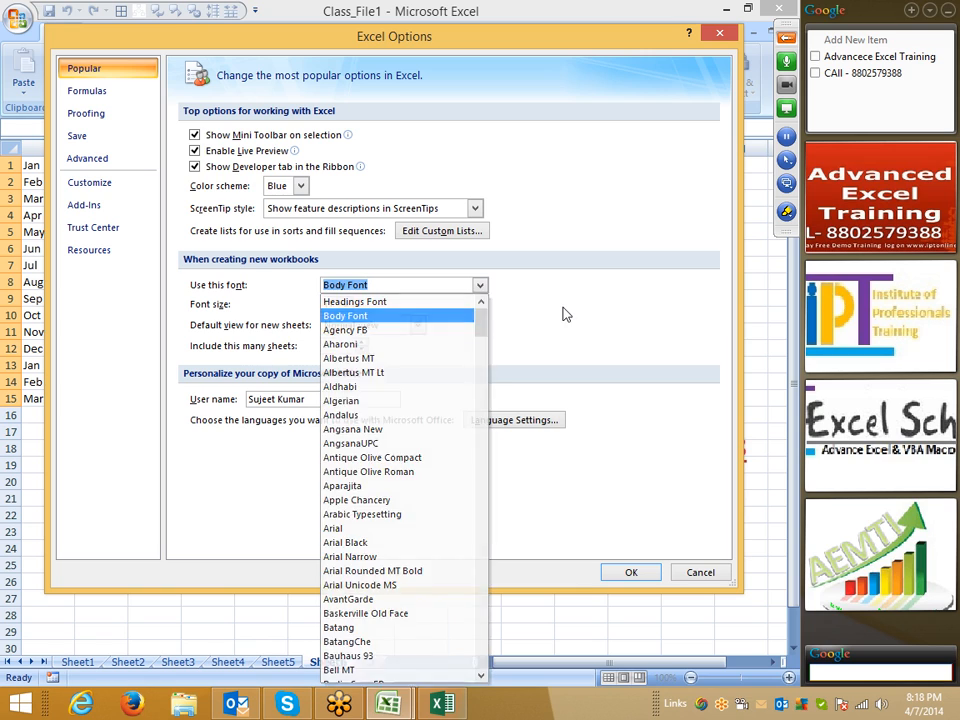
left_click(364, 316)
left_click(417, 325)
left_click(526, 331)
left_click_drag(350, 345, 303, 342)
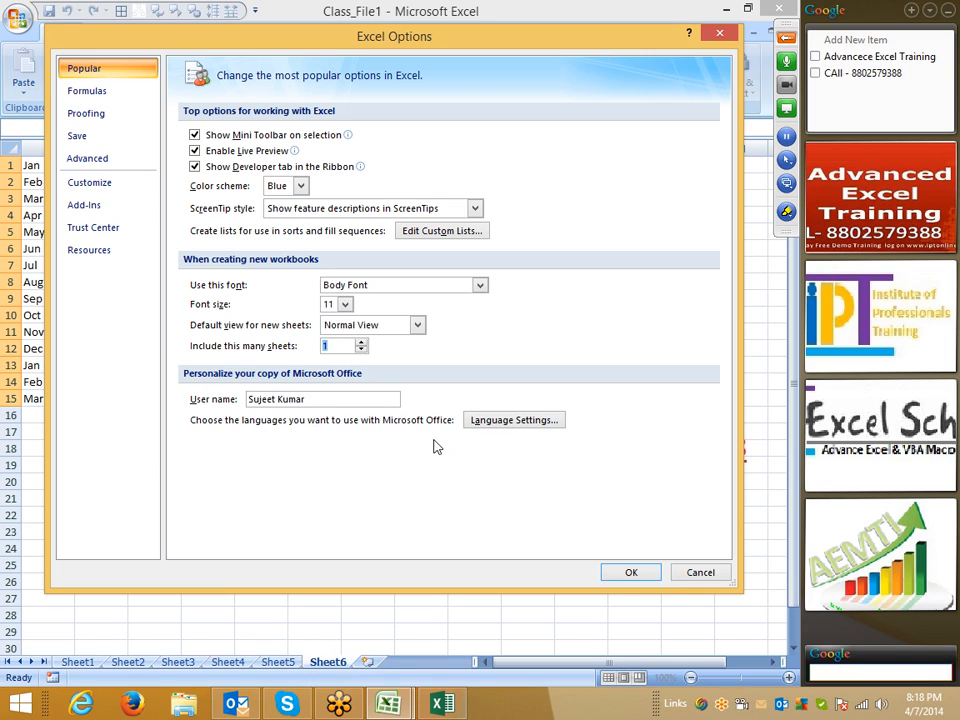
left_click_drag(330, 399, 207, 400)
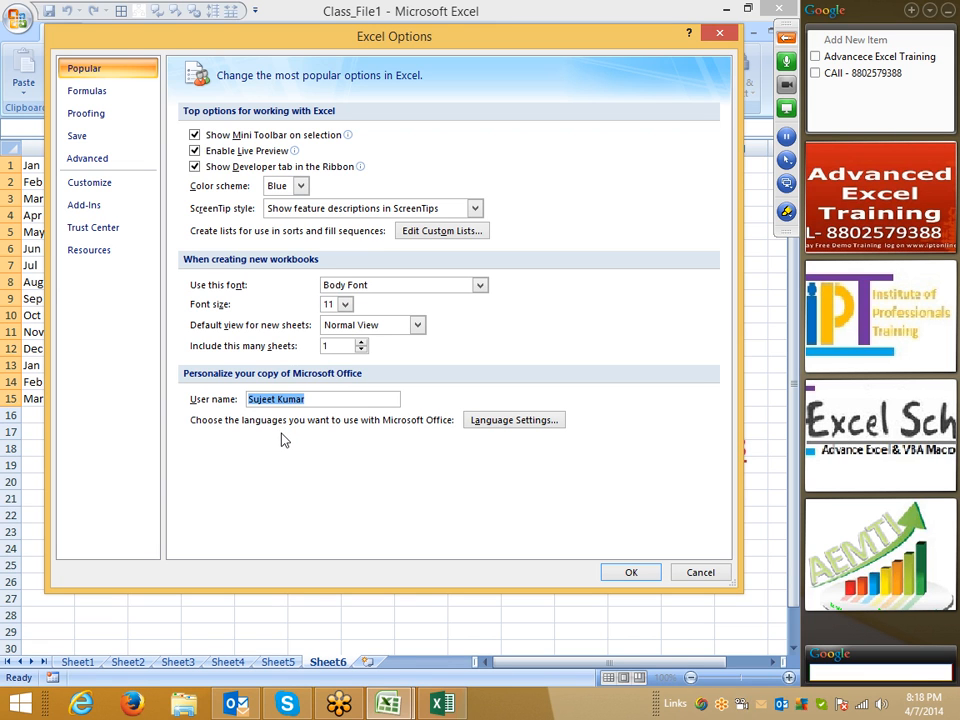
left_click(719, 34)
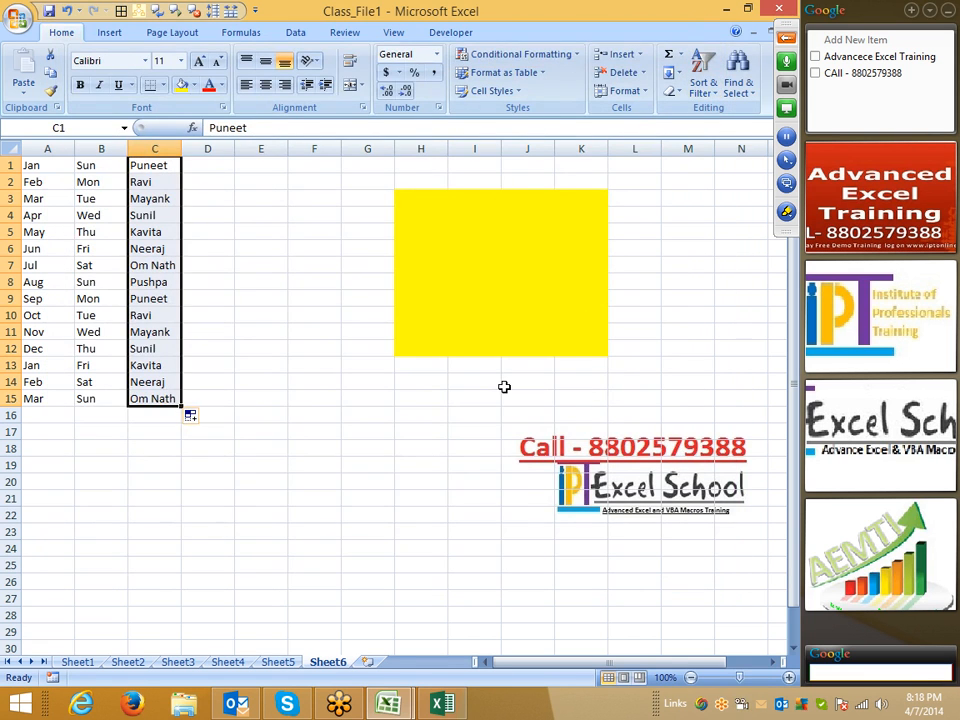
- Restore Class_File1 from the desktop via the taskbar, select cell E16, and show the recent documents menu
key("super+d")
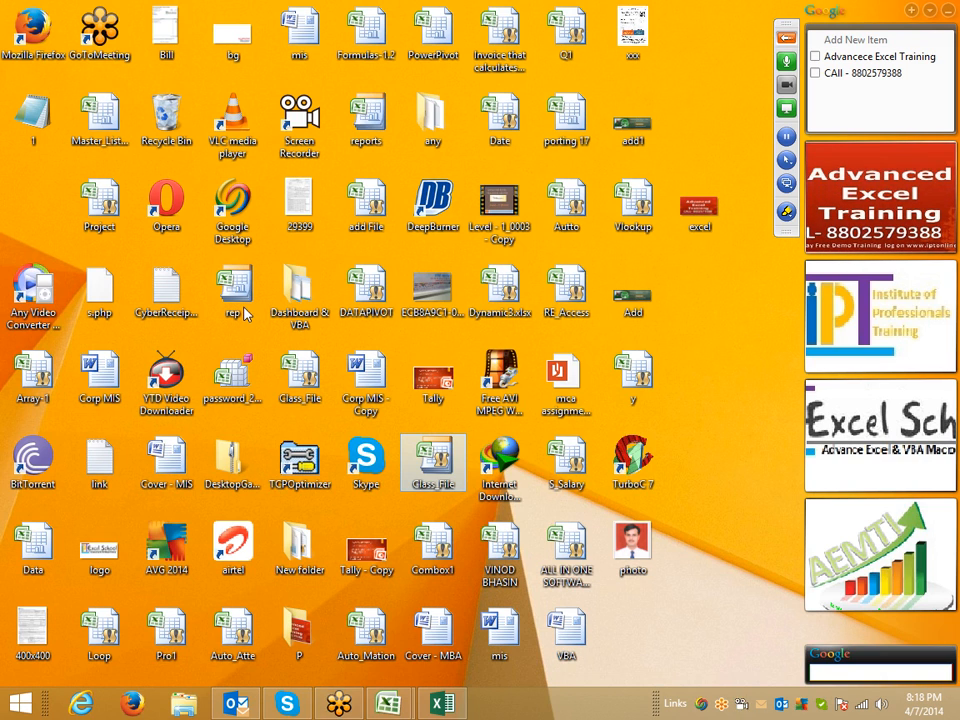
mouse_move(237, 305)
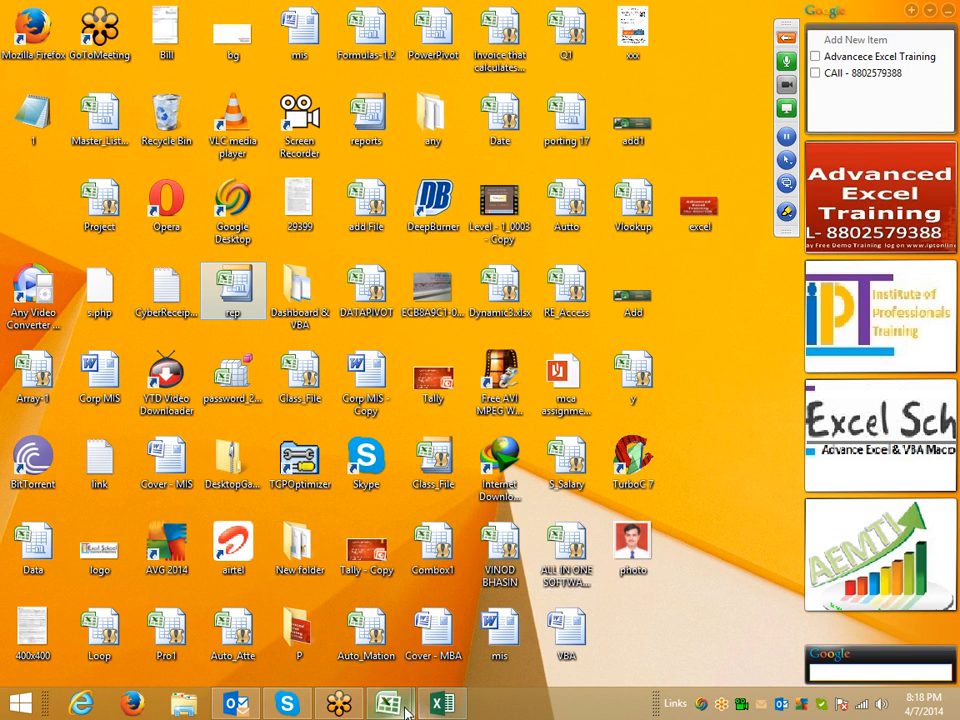
mouse_move(403, 708)
left_click(429, 636)
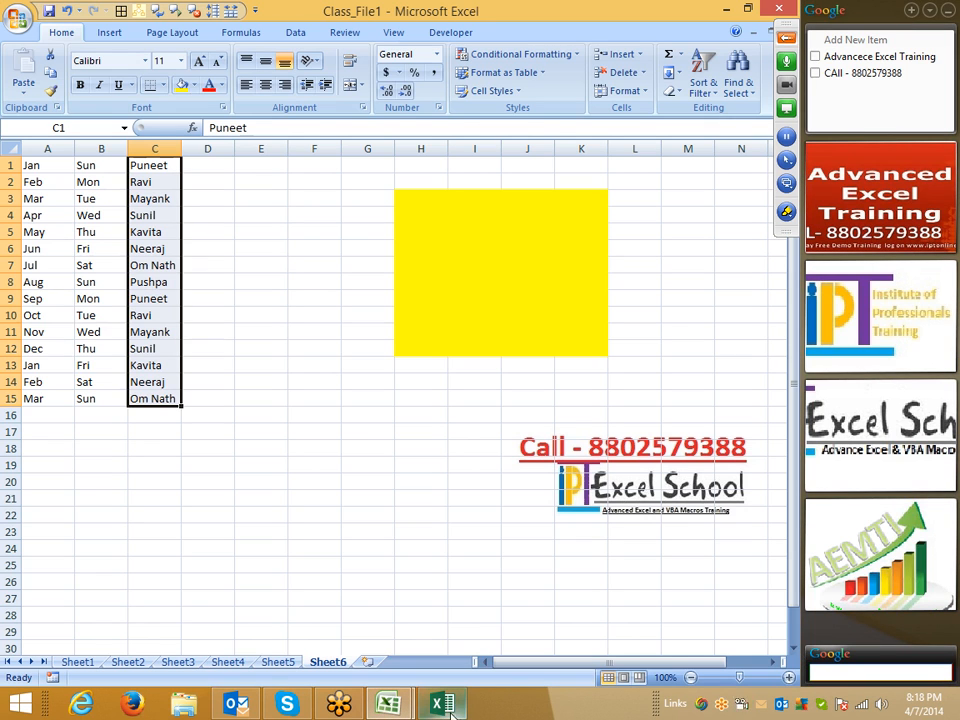
left_click(262, 416)
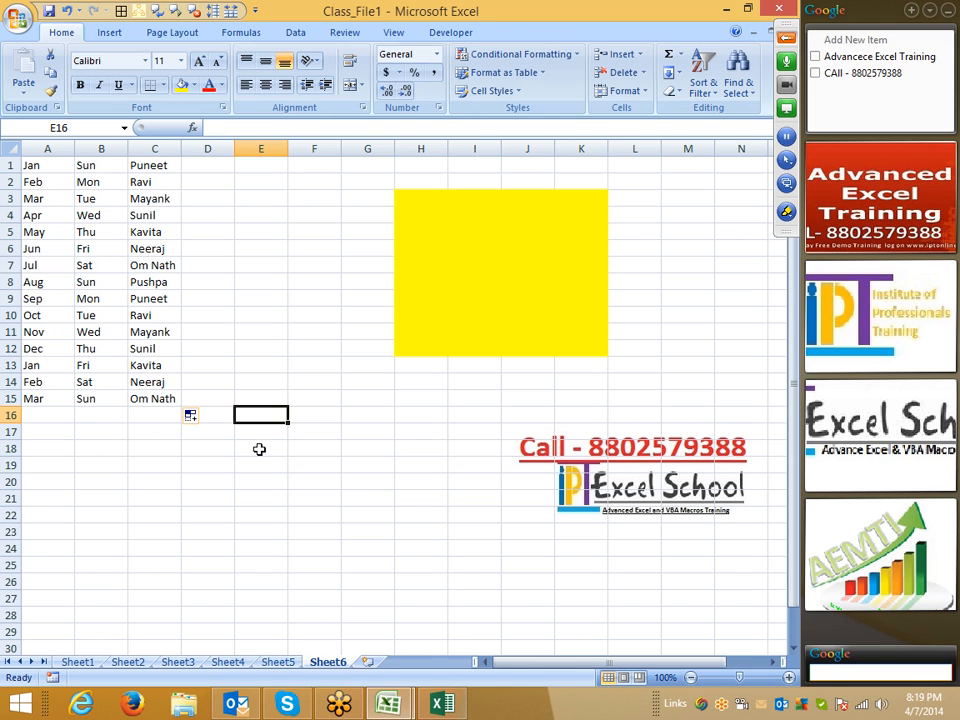
left_click(18, 20)
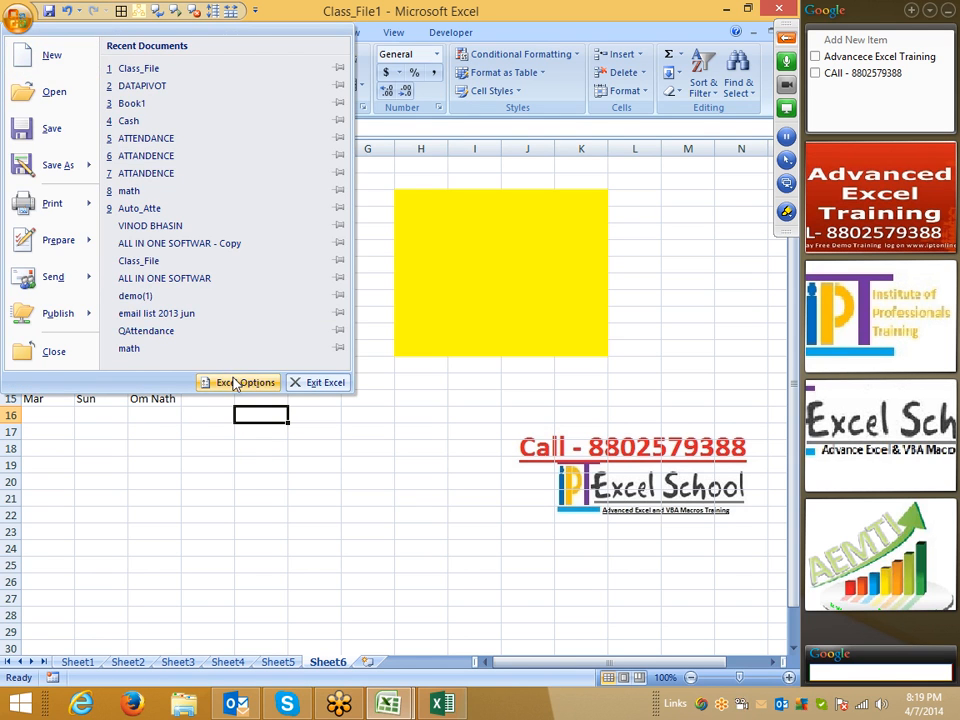
- Switch on R1C1 reference style in the Formulas settings of Excel Options
left_click(236, 382)
left_click_drag(364, 402, 244, 401)
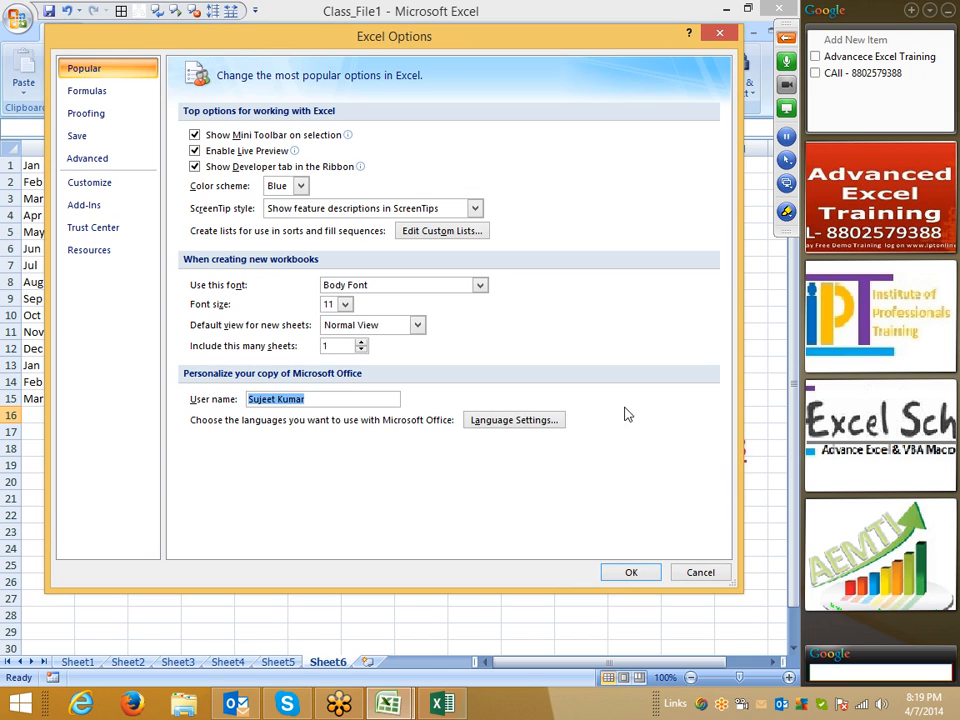
left_click(78, 100)
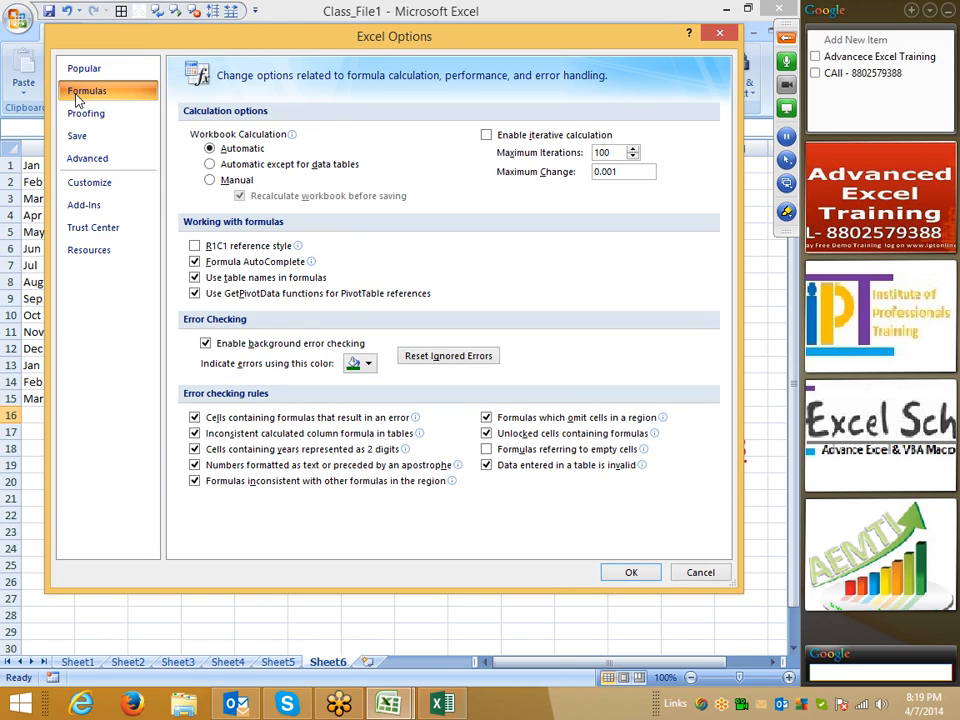
left_click(195, 246)
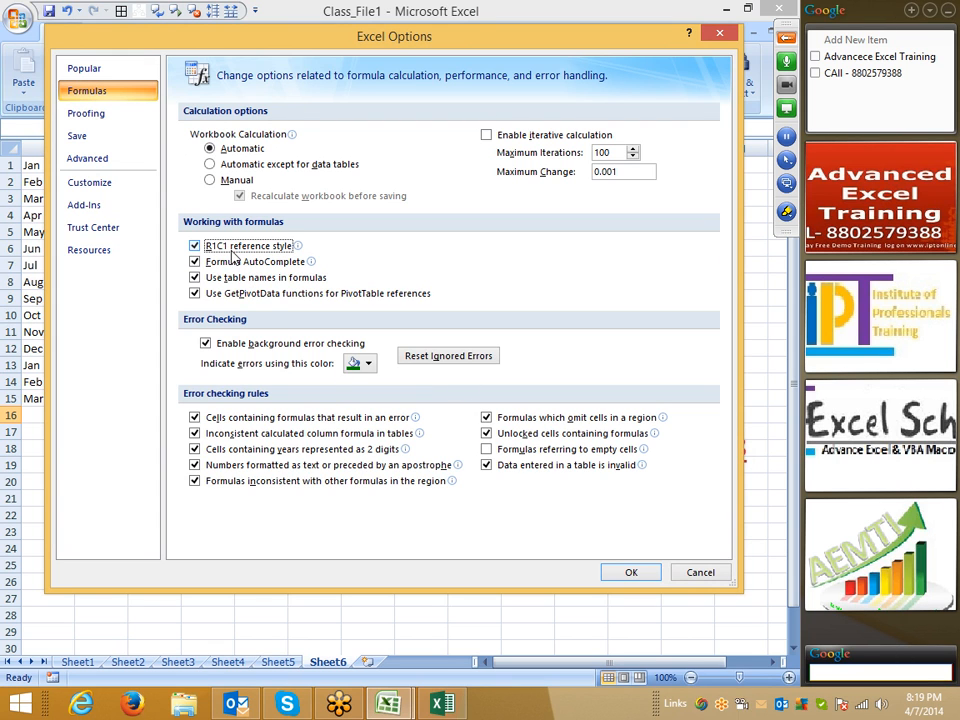
left_click(630, 573)
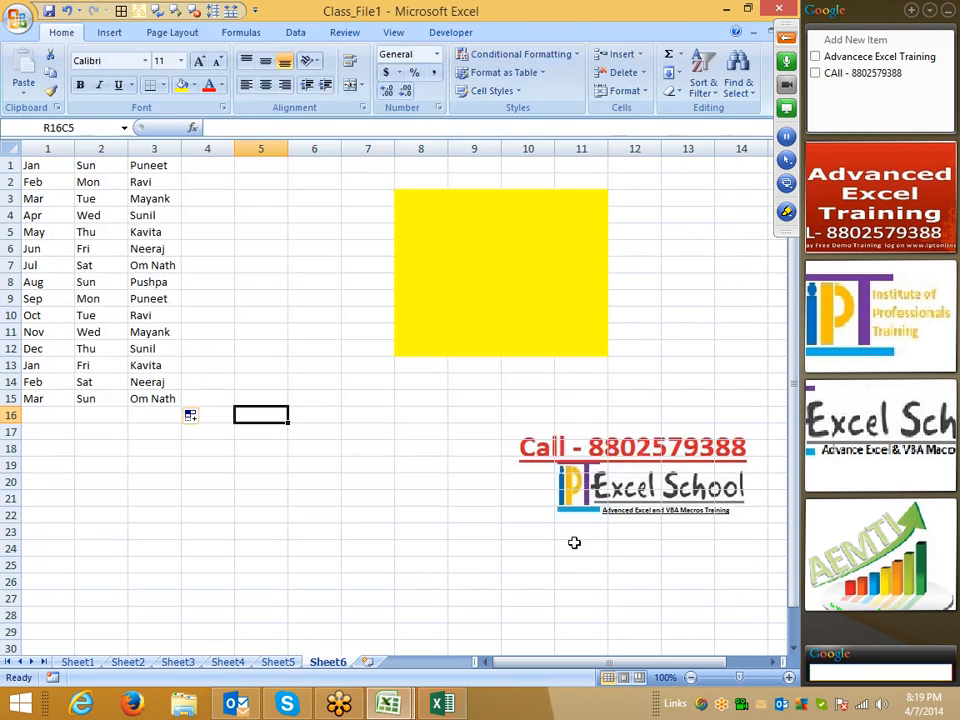
- Select columns 1 through 11 and several cells to see R1C1-style addresses
left_click(53, 140)
left_click_drag(53, 140, 590, 143)
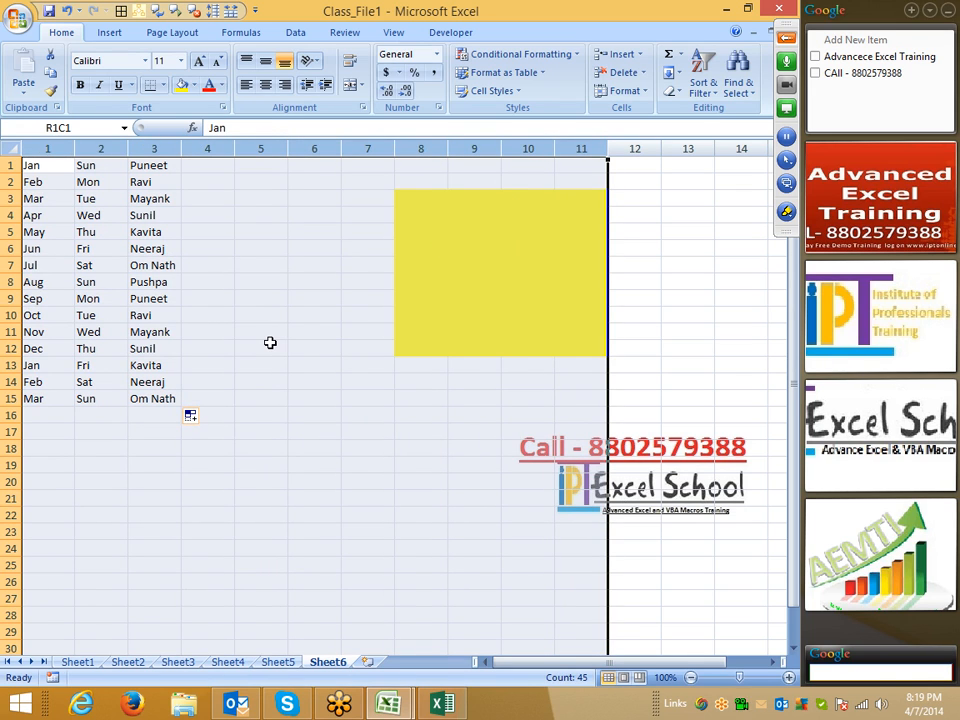
left_click(270, 342)
left_click_drag(45, 148, 598, 152)
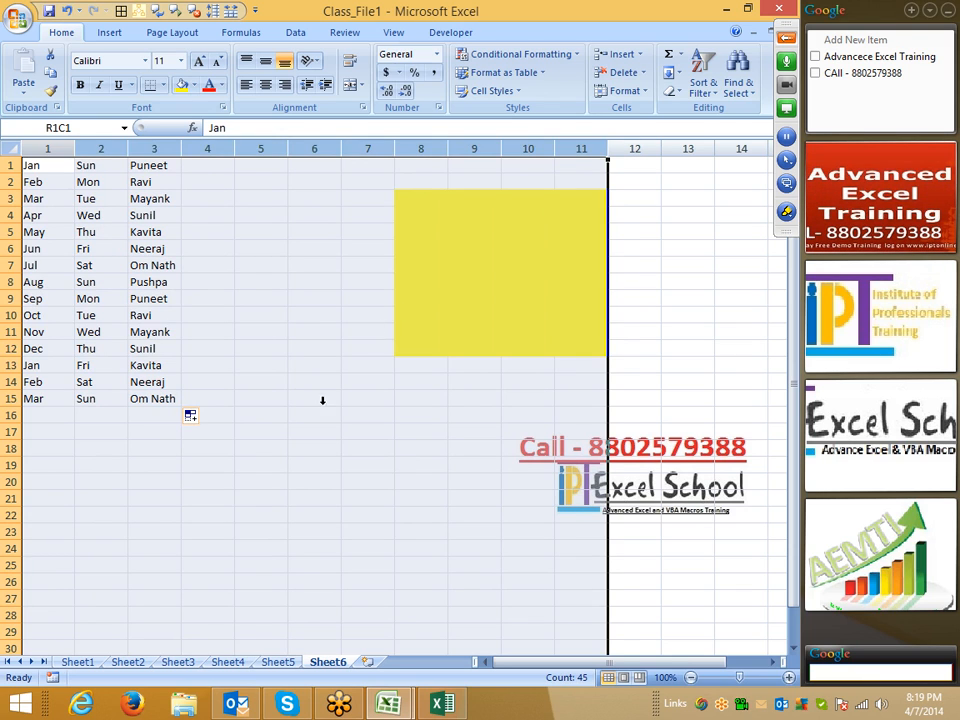
left_click(366, 333)
left_click(152, 495)
left_click(148, 550)
left_click_drag(92, 432, 88, 422)
left_click(70, 364)
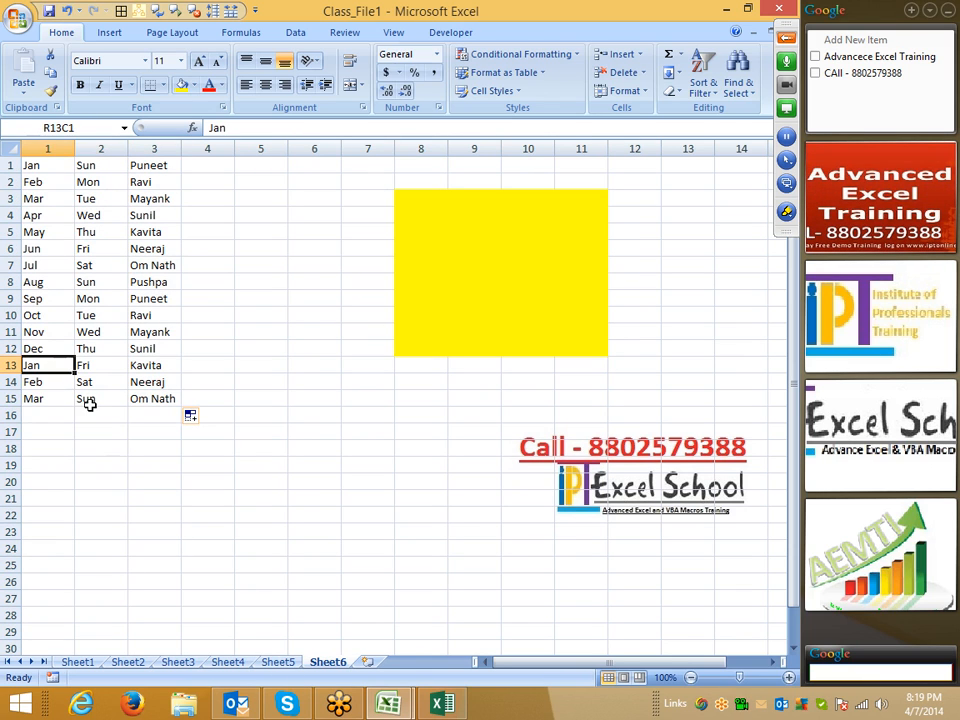
- Turn R1C1 reference style back off in the Formulas settings
left_click(16, 22)
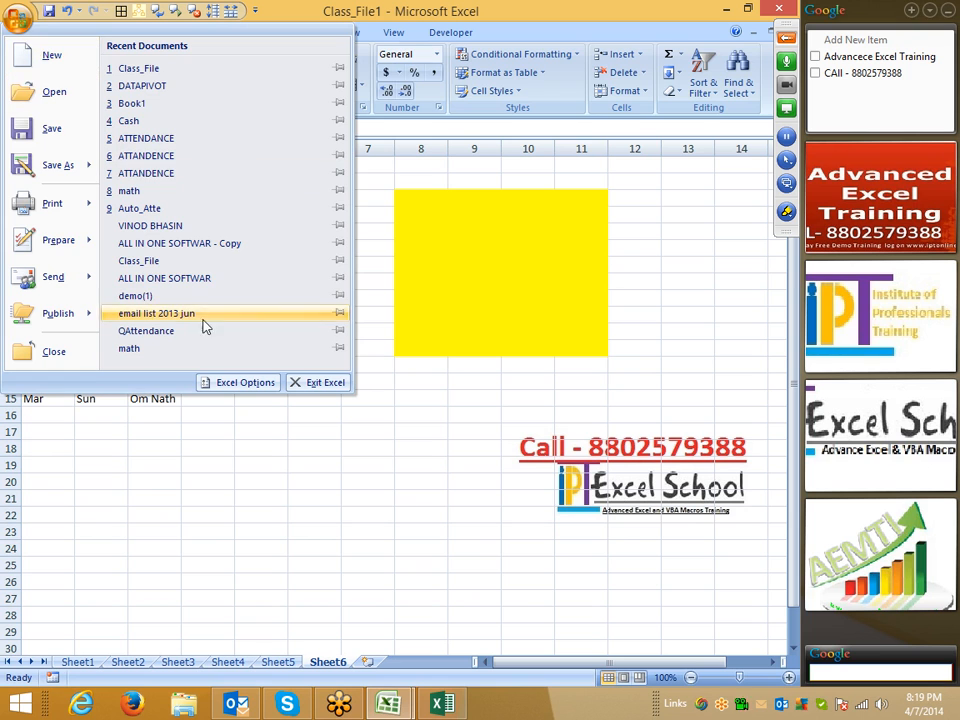
left_click(264, 384)
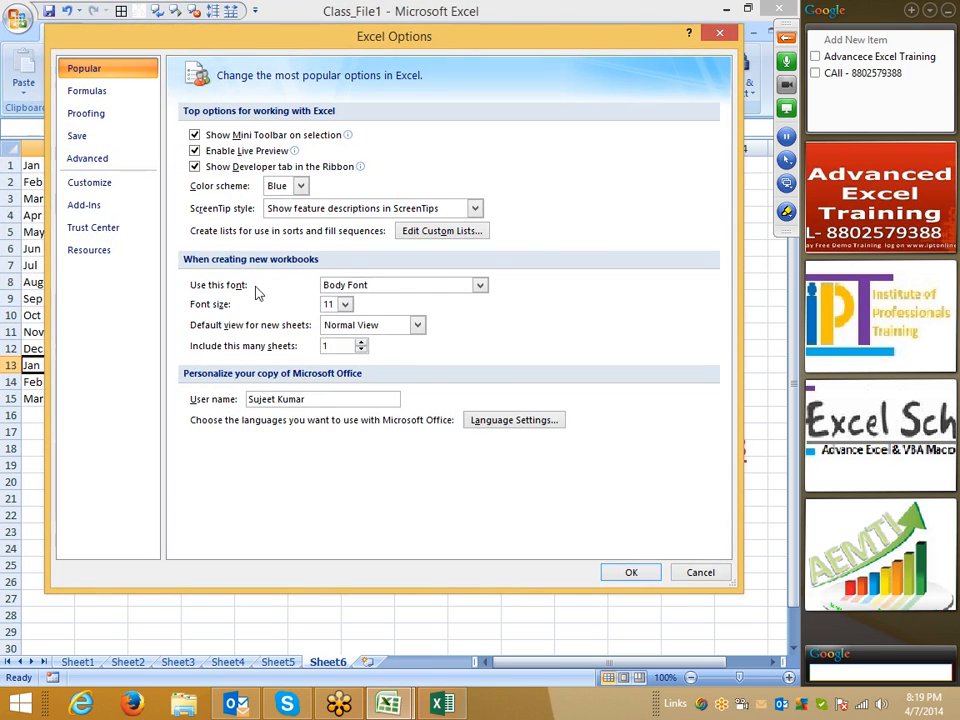
left_click(68, 114)
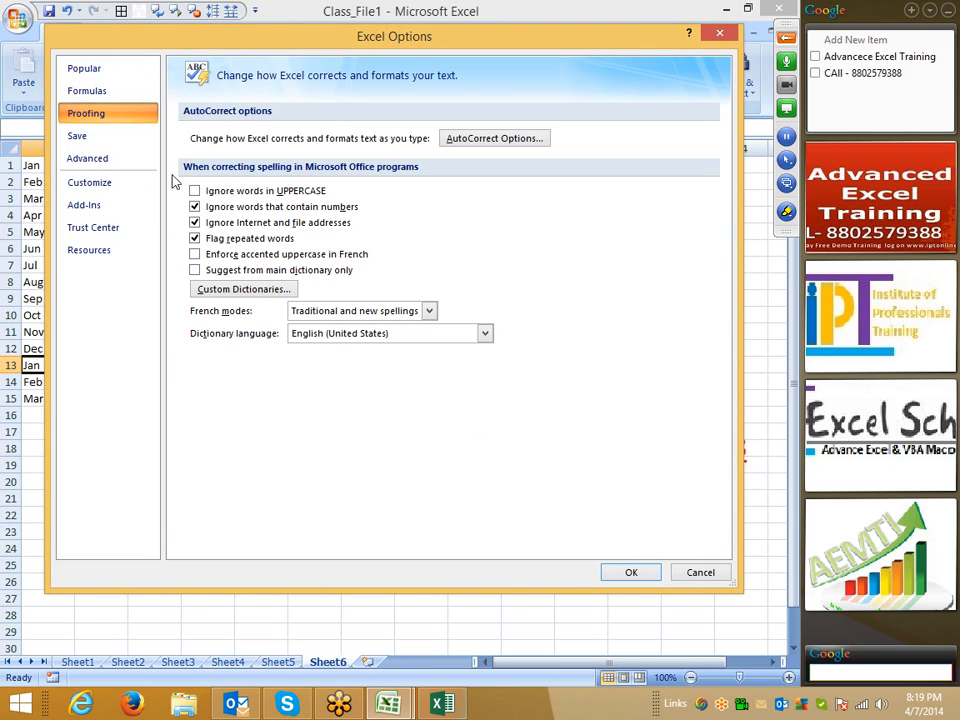
left_click(98, 92)
left_click(195, 246)
left_click_drag(394, 41, 369, 90)
- Confirm the options and enter 00012545 in E17, which Excel stores as 12545
left_click(601, 616)
left_click(343, 430)
left_click(249, 430)
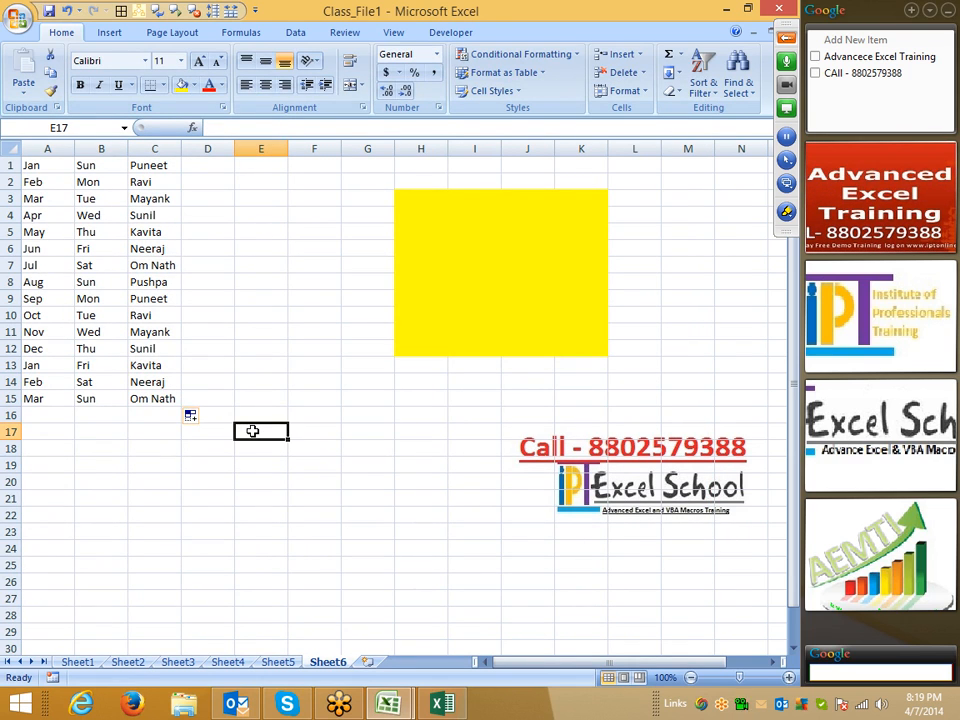
type("00012545")
key("Return")
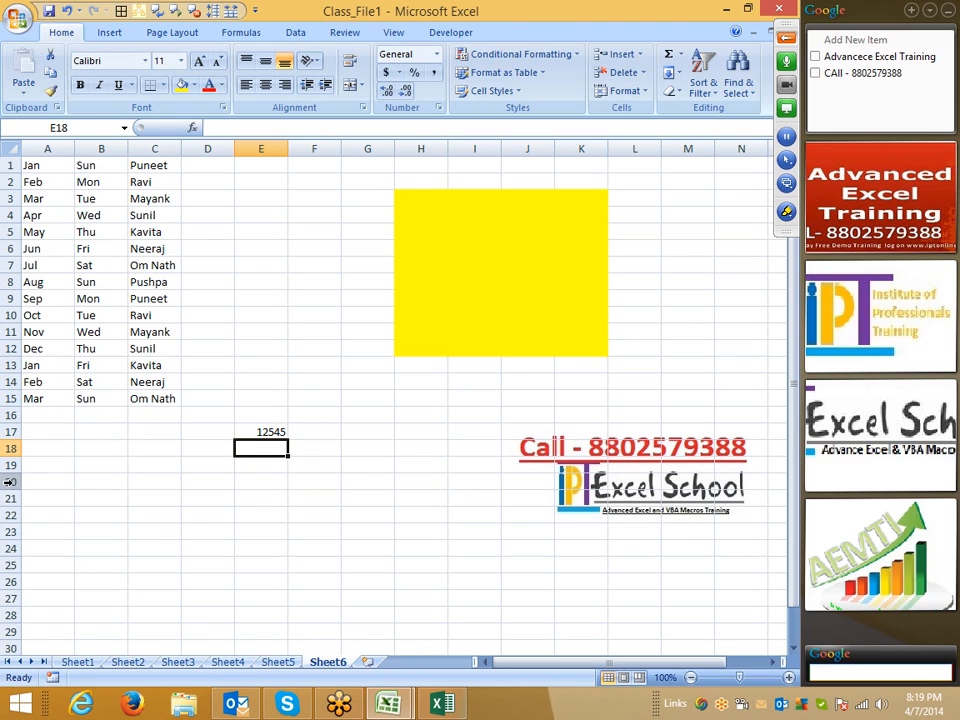
- Enter '0001542 in E18 so the leading zeros are kept as text
type("'000154")
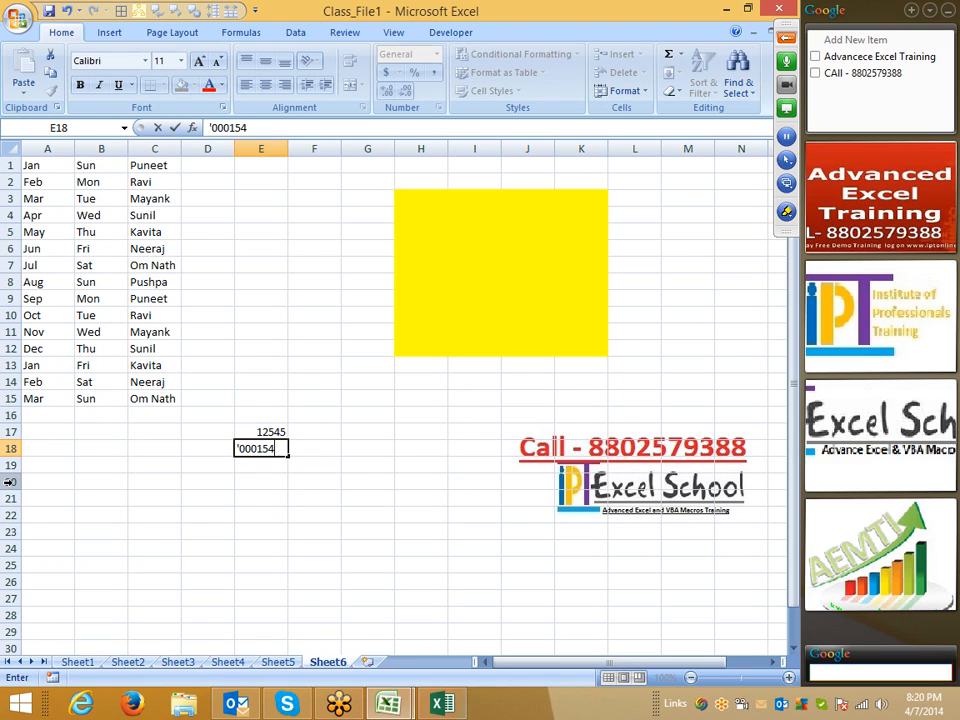
type("2")
key("Return")
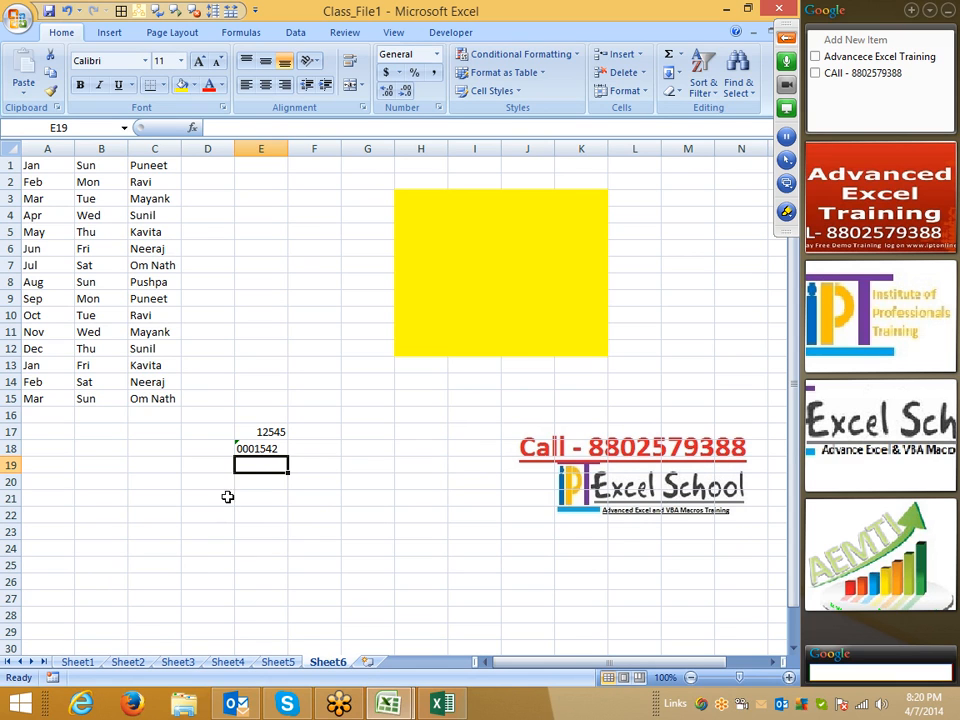
scroll(231, 484, "up", 6)
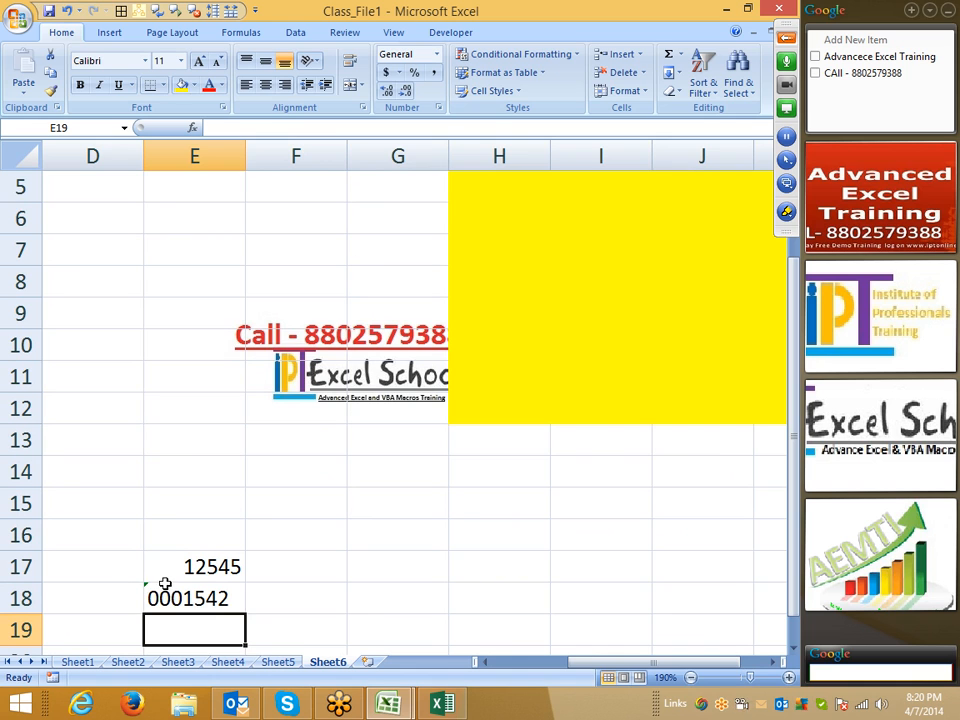
scroll(169, 575, "down", 5)
scroll(170, 572, "down", 1)
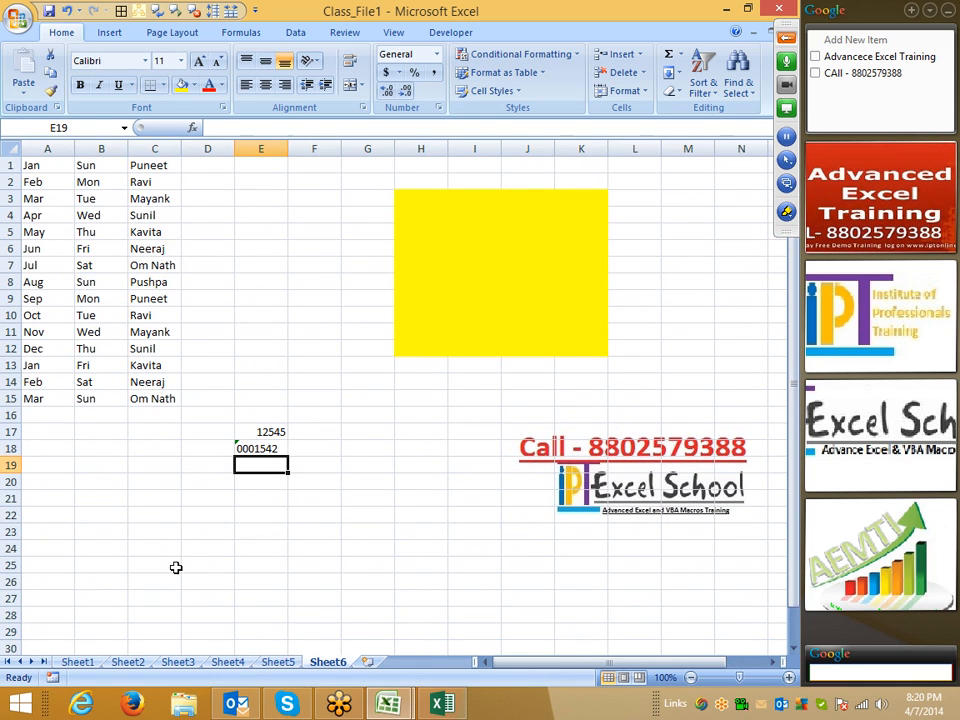
left_click(786, 211)
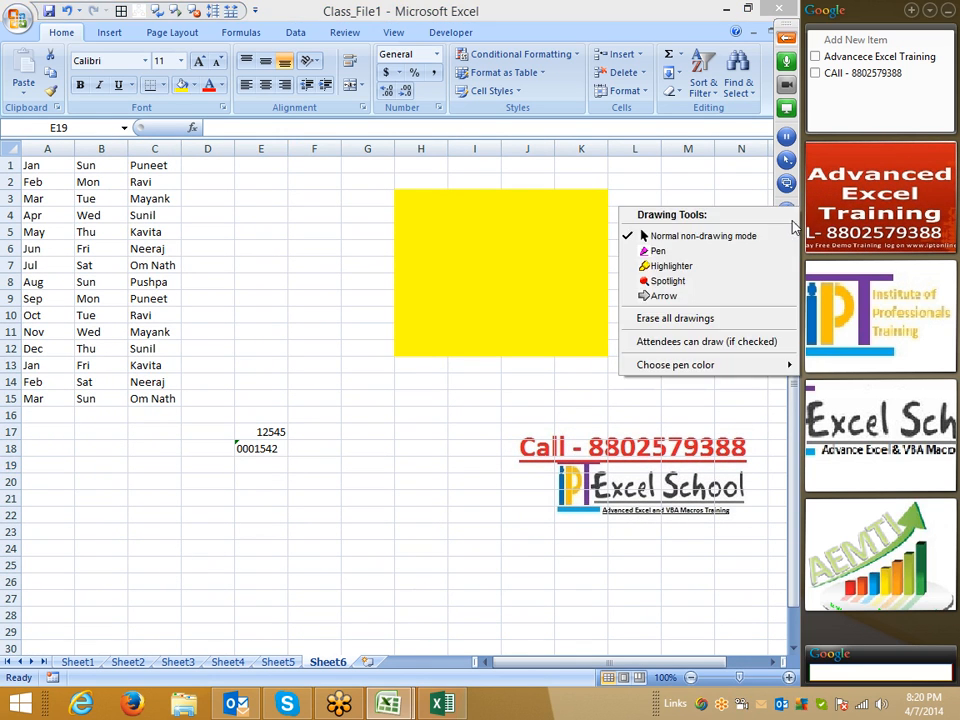
left_click(735, 251)
mouse_move(222, 410)
left_mouse_down()
mouse_move(236, 448)
mouse_move(242, 420)
mouse_move(224, 412)
left_mouse_up()
- Choose Ignore Error on E18's number-stored-as-text flag and recheck the cell's value
right_click(349, 392)
left_click(385, 421)
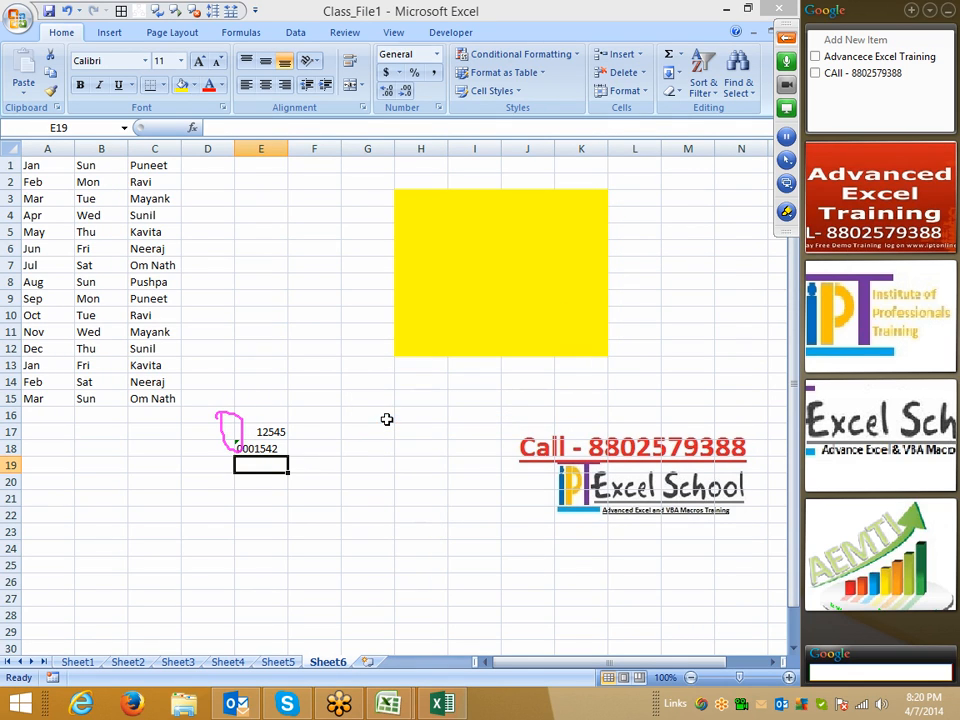
left_click(250, 449)
left_click(216, 450)
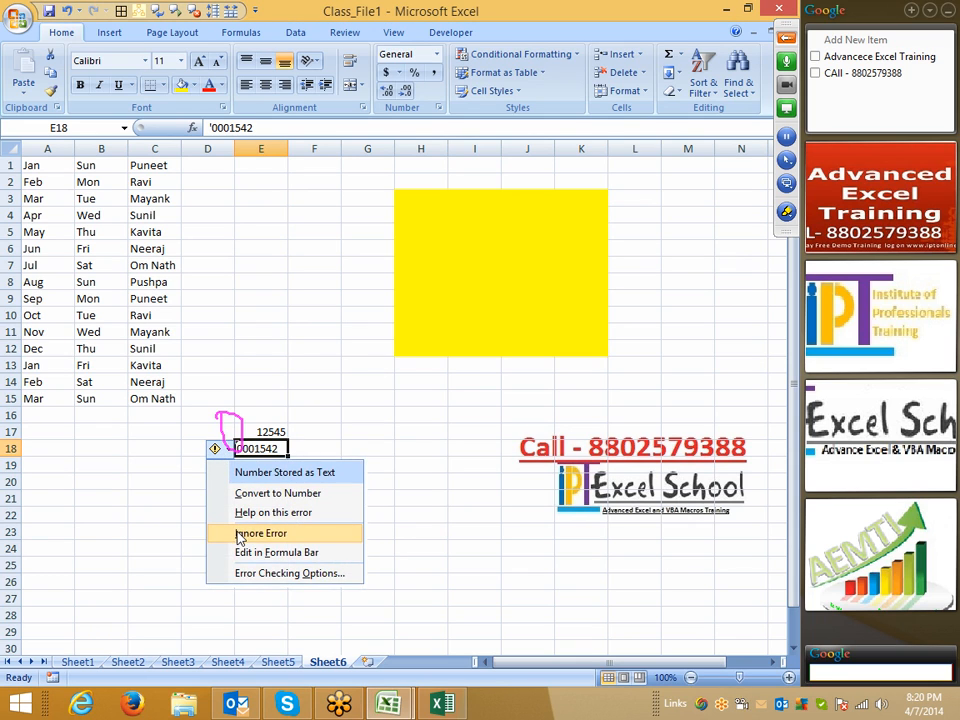
left_click(238, 534)
left_click(272, 518)
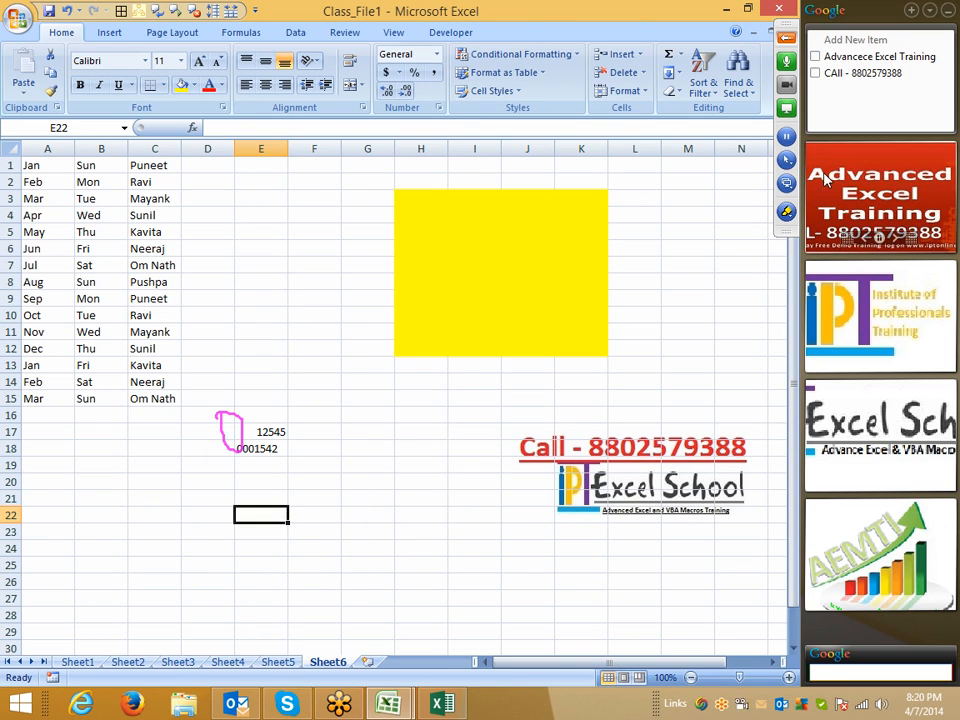
left_click(786, 218)
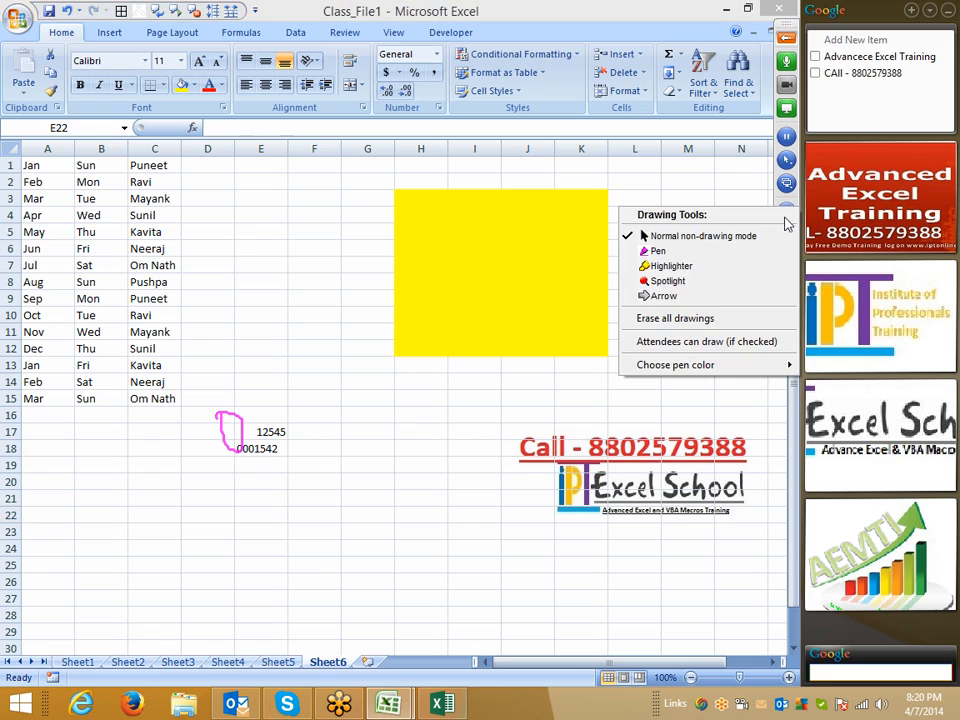
left_click(722, 319)
left_click(247, 447)
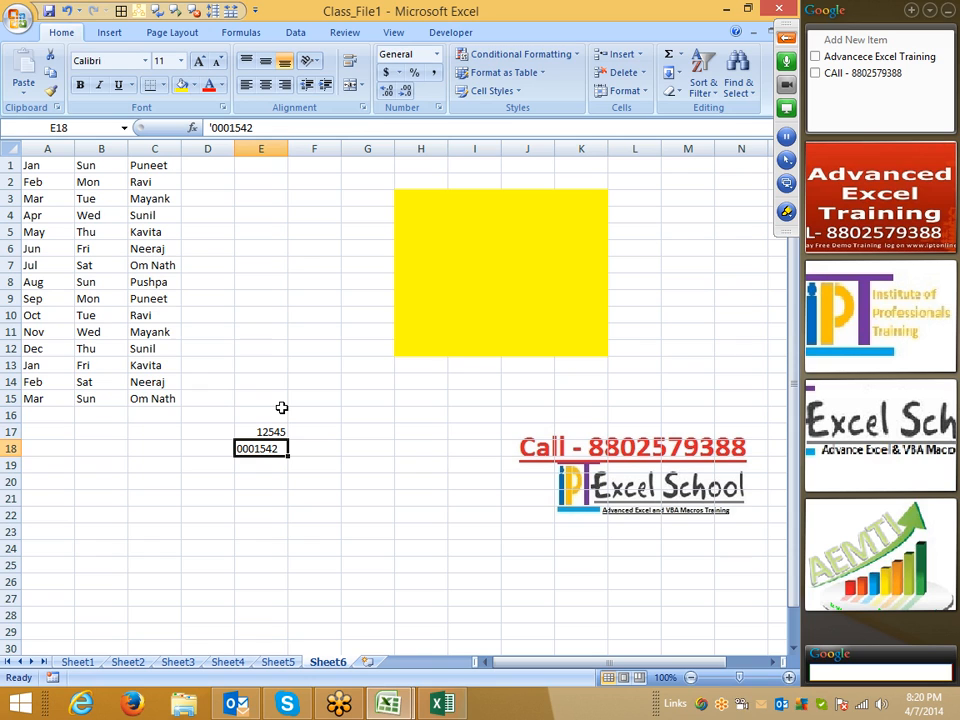
left_click(254, 330)
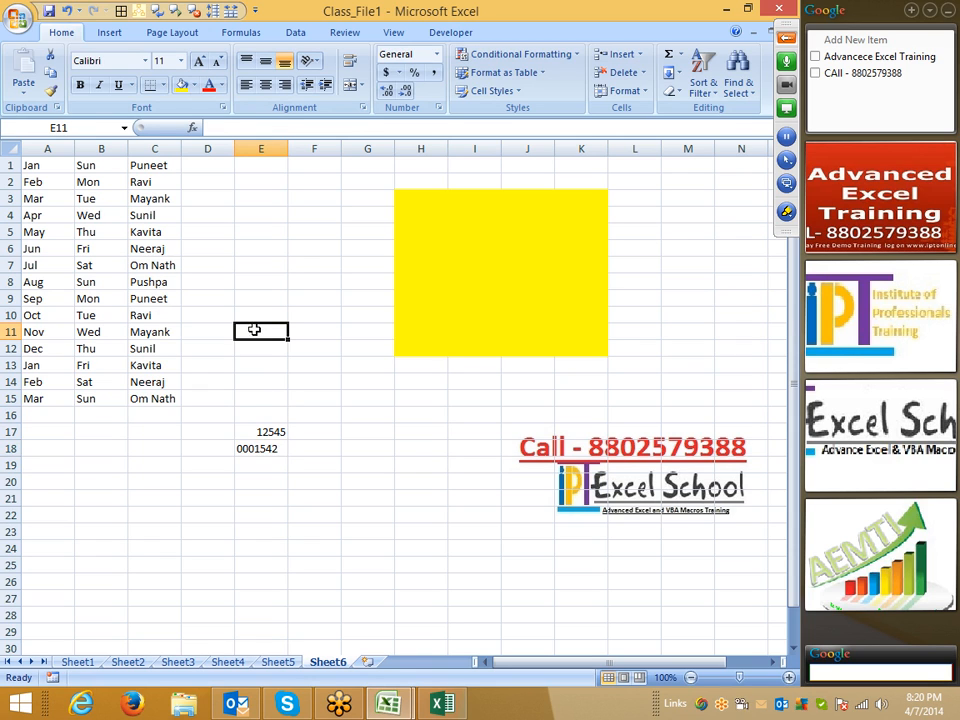
- Look over the error-indicator colour choices on the Formulas page, then open AutoCorrect Options from Proofing
left_click(22, 16)
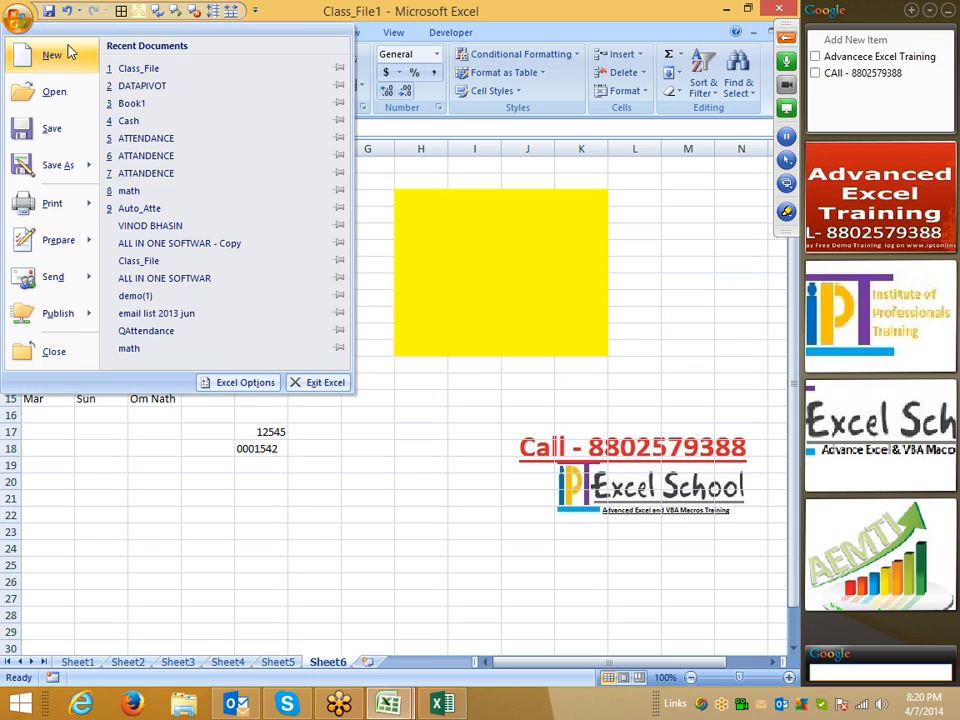
left_click(244, 381)
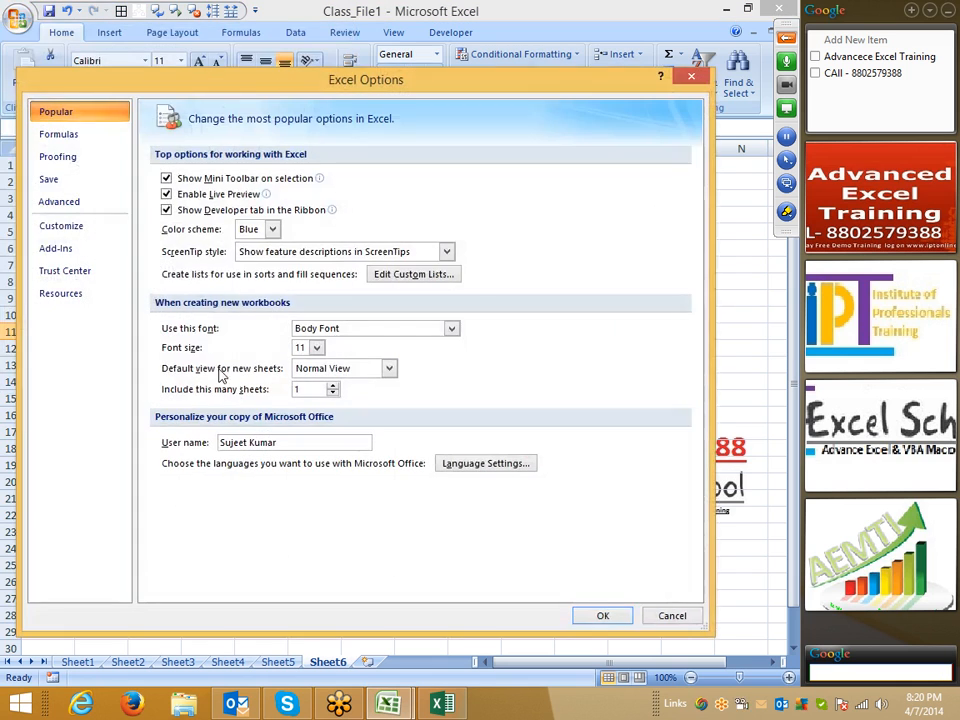
left_click(88, 136)
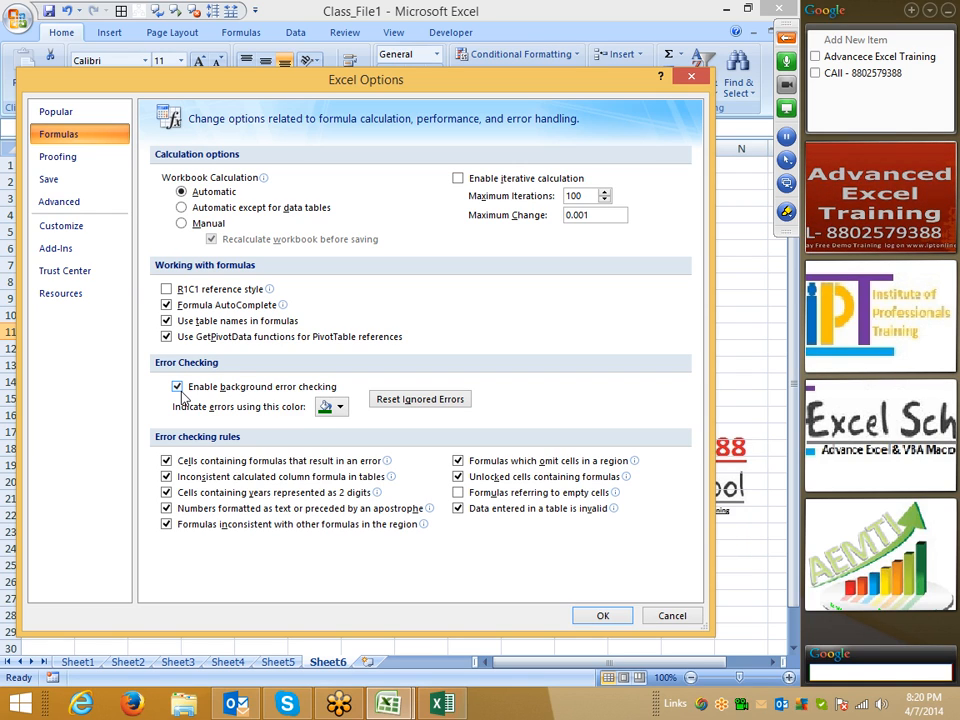
left_click(338, 407)
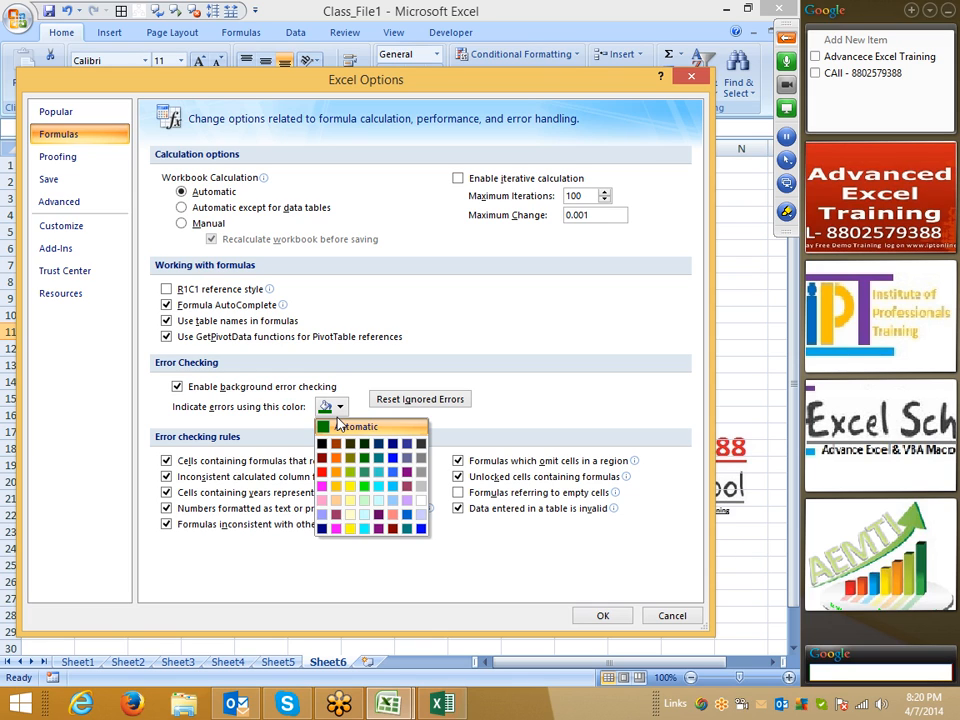
left_click(538, 373)
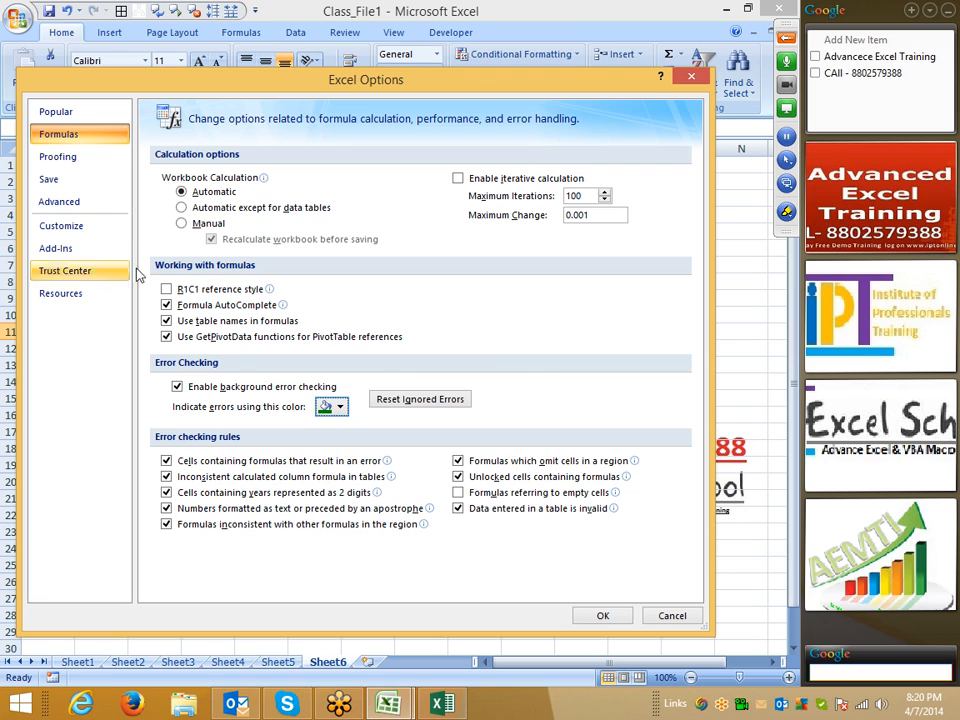
left_click(60, 158)
left_click(441, 186)
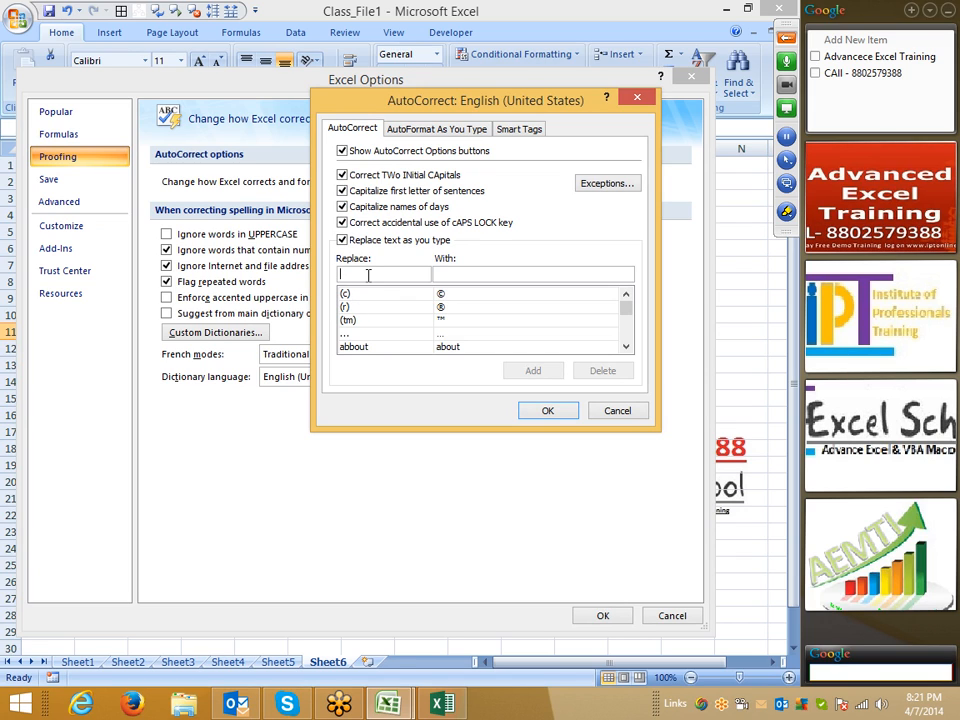
- Look up the ds → Daily Sales Report AutoCorrect entry, view AutoFormat As You Type, then cancel both dialogs
type("ds")
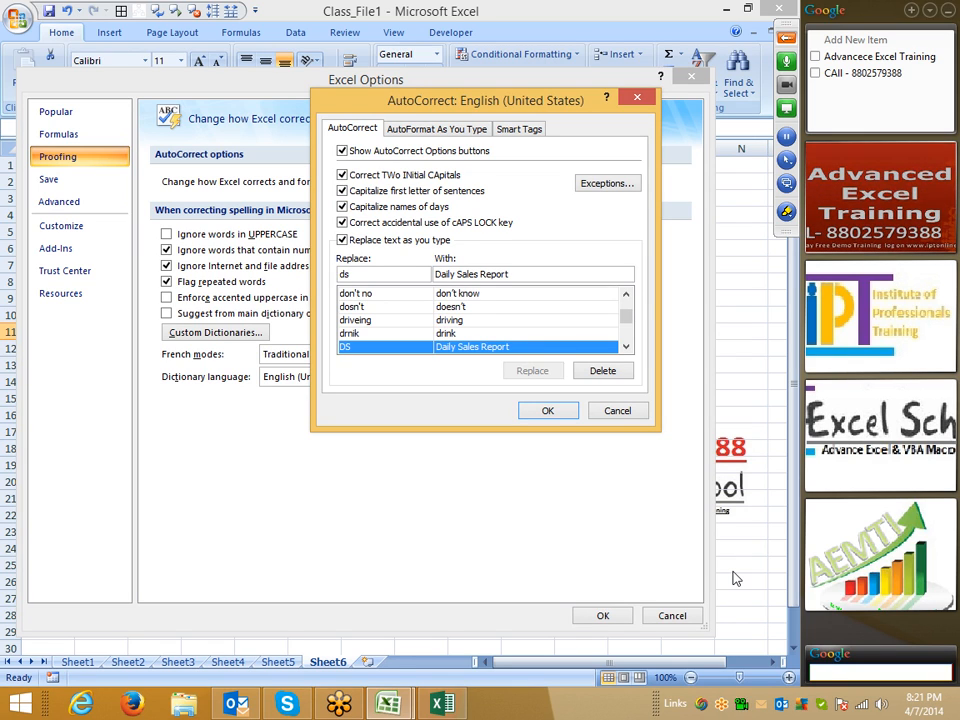
left_click_drag(360, 269, 334, 268)
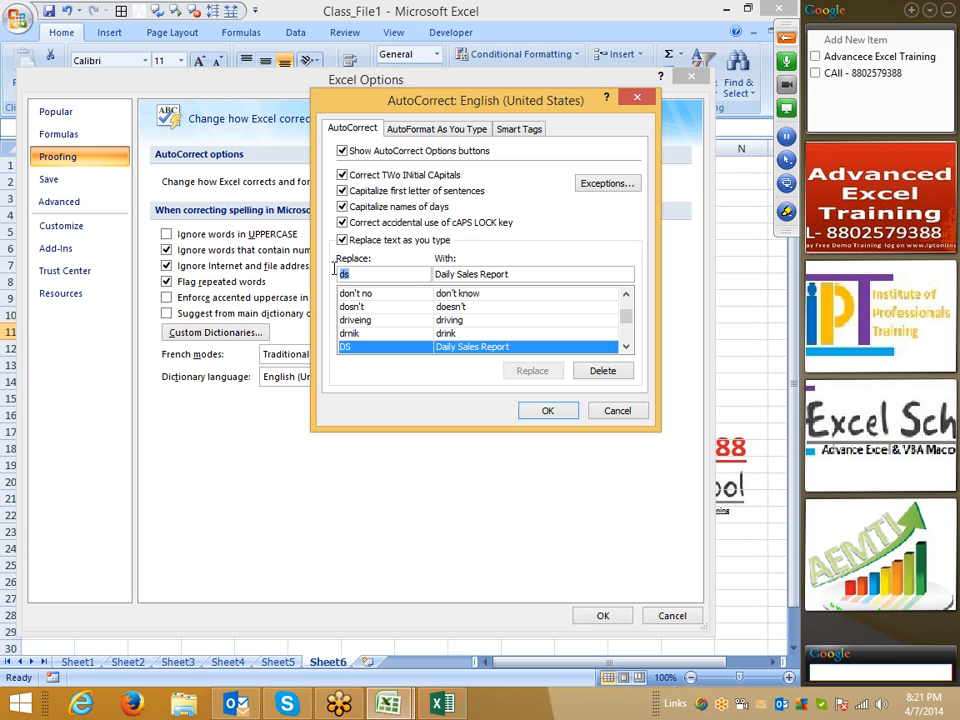
key("Delete")
left_click_drag(530, 274, 433, 274)
key("Delete")
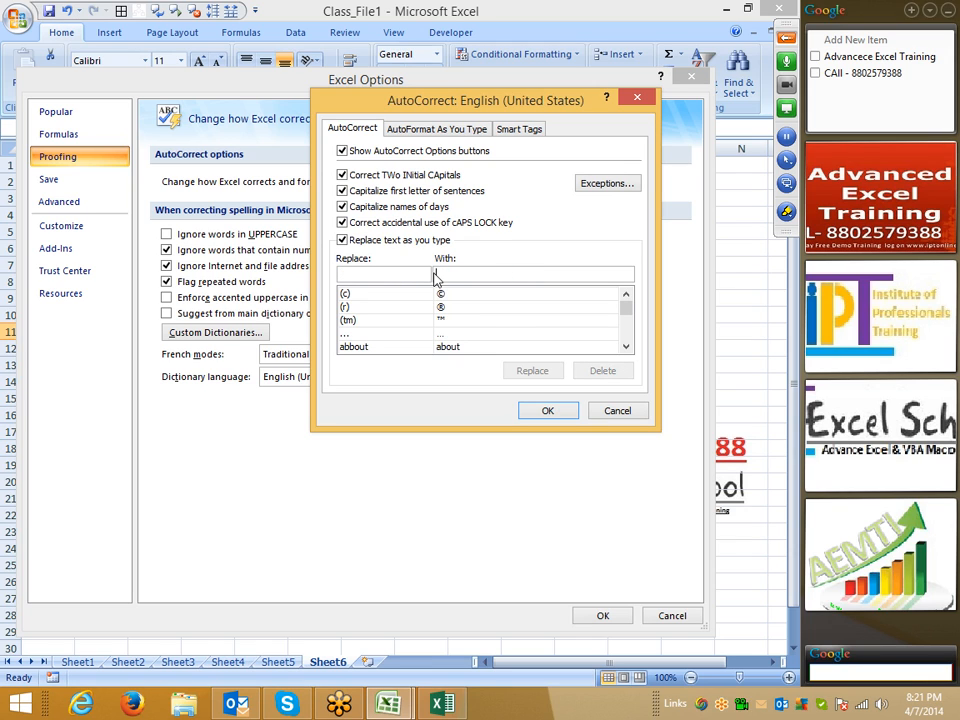
left_click(432, 131)
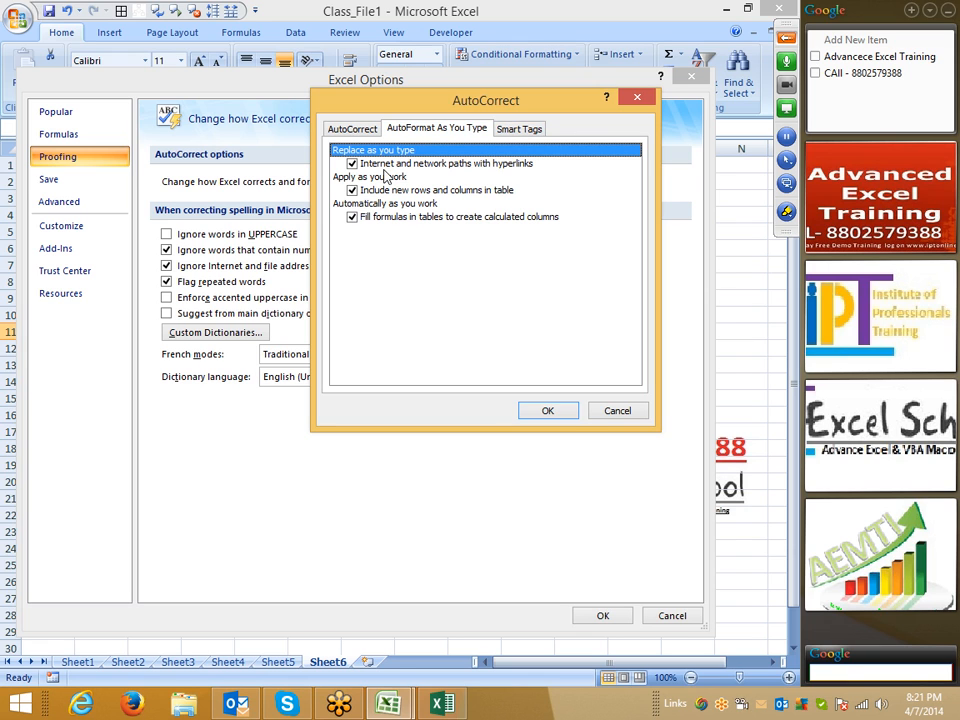
left_click(626, 418)
left_click(692, 616)
left_click(120, 470)
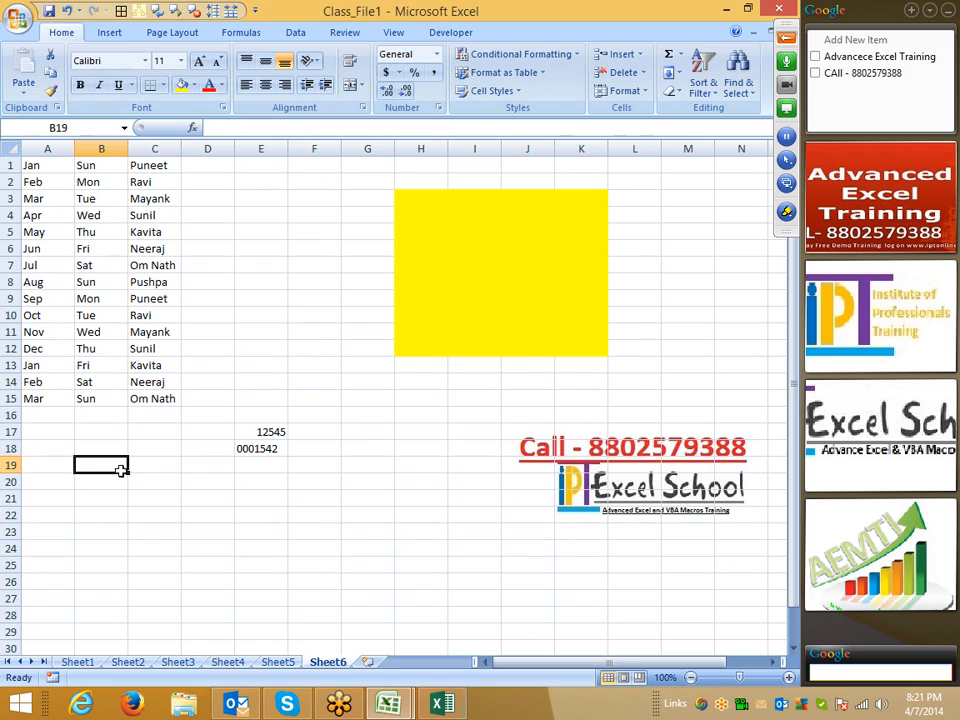
key("Return")
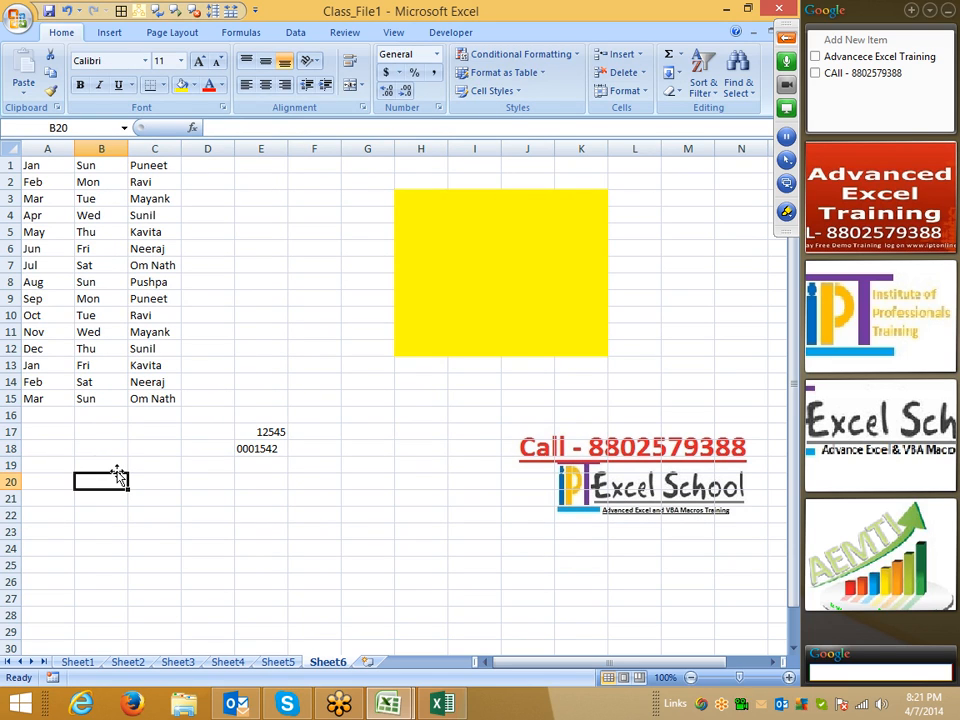
type("www.g")
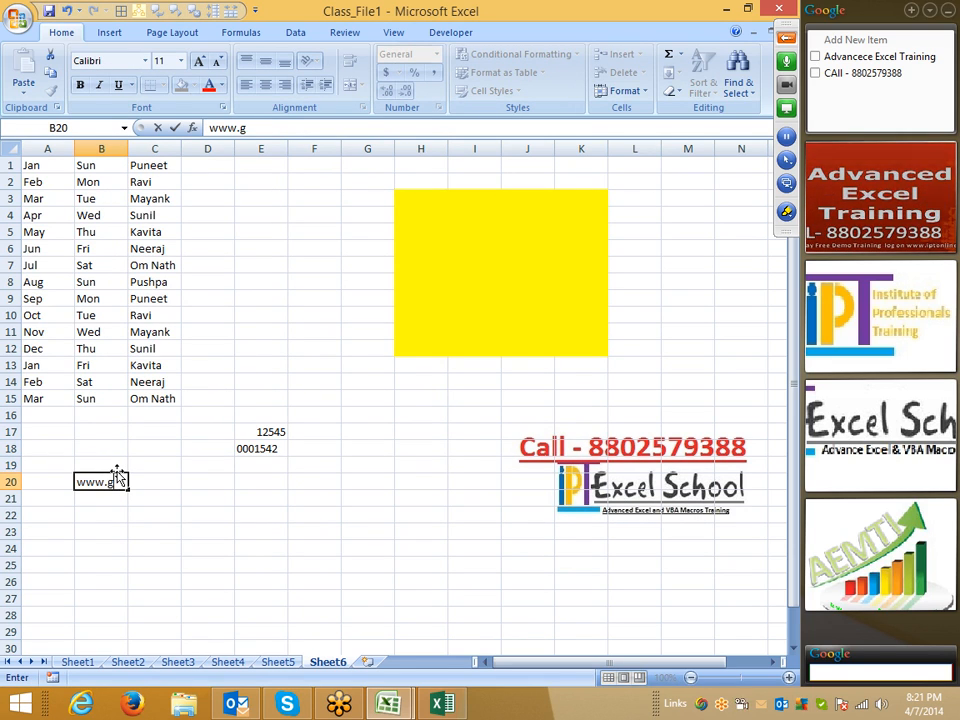
type("oogle.com")
key("Return")
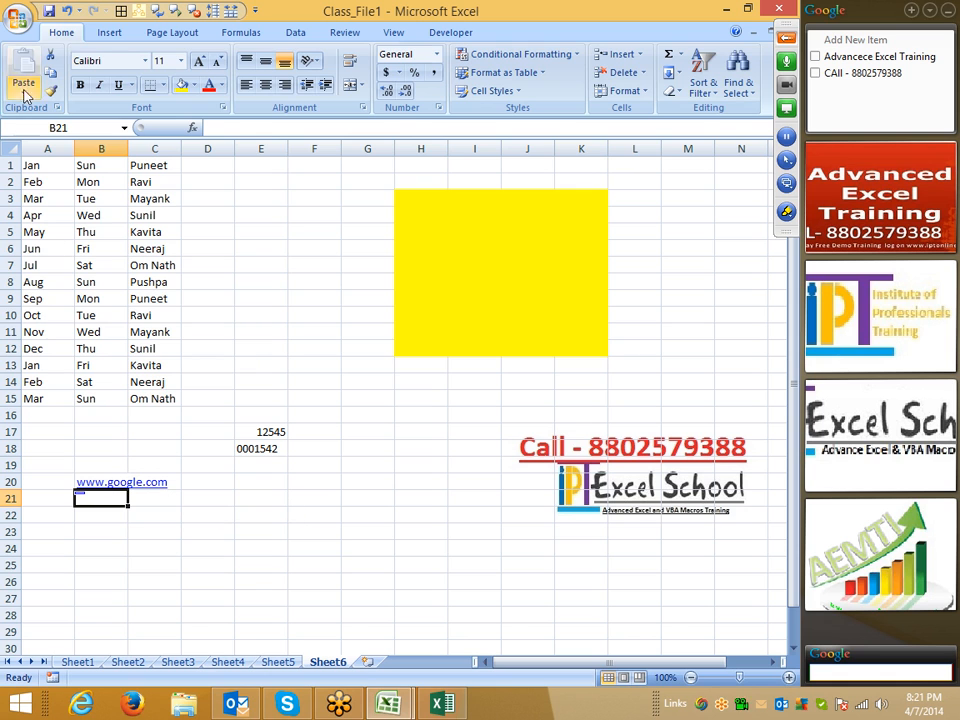
left_click(18, 20)
- Turn off converting internet and network paths to hyperlinks in AutoFormat As You Type
left_click(252, 386)
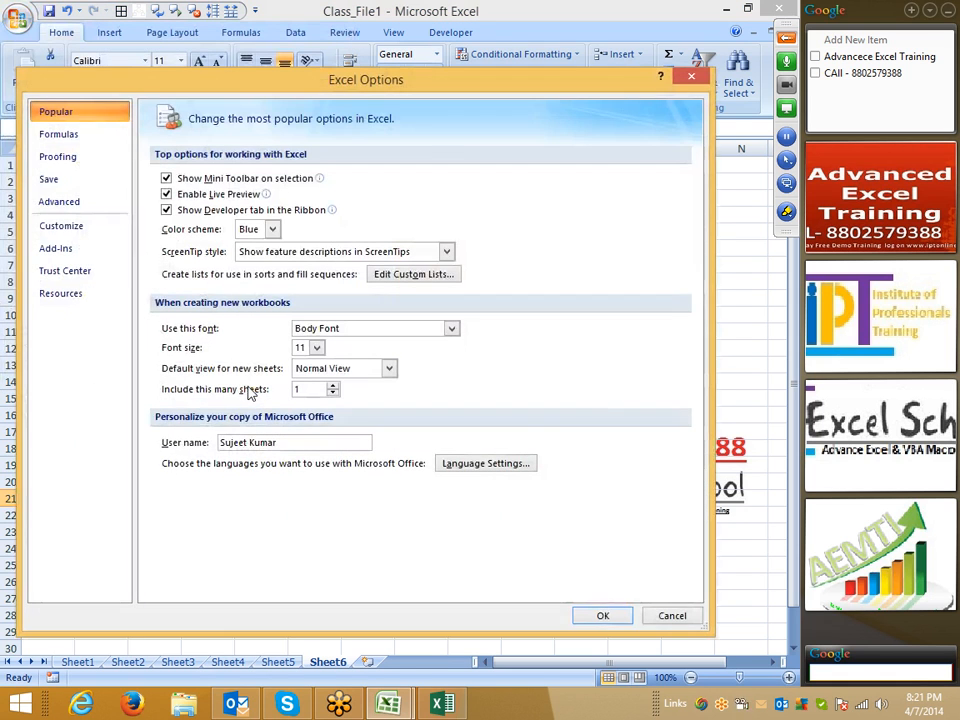
left_click(84, 158)
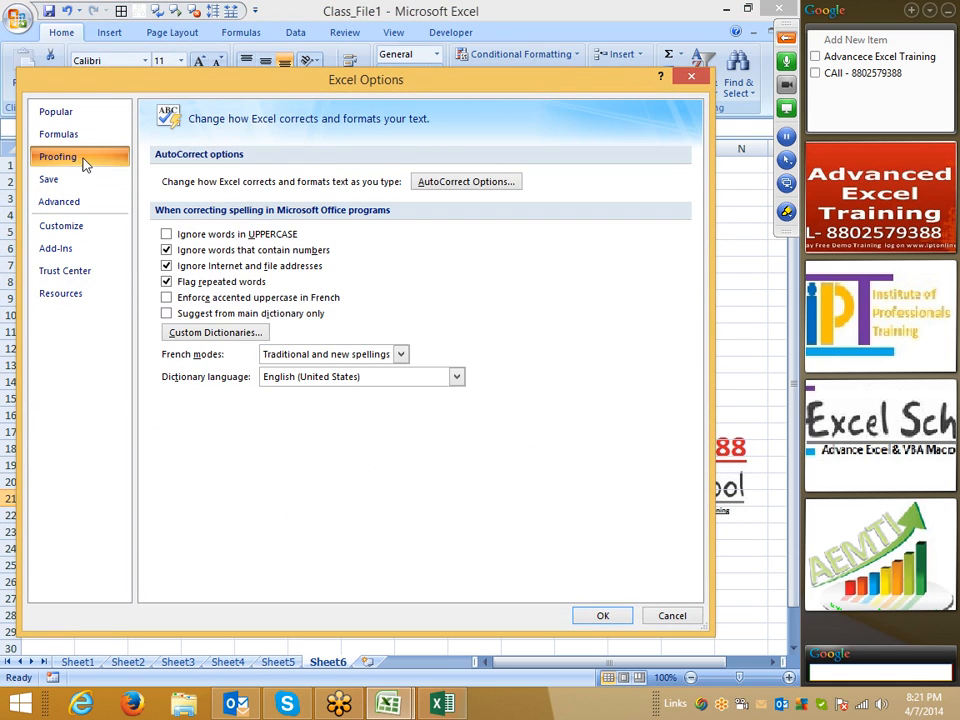
left_click(465, 182)
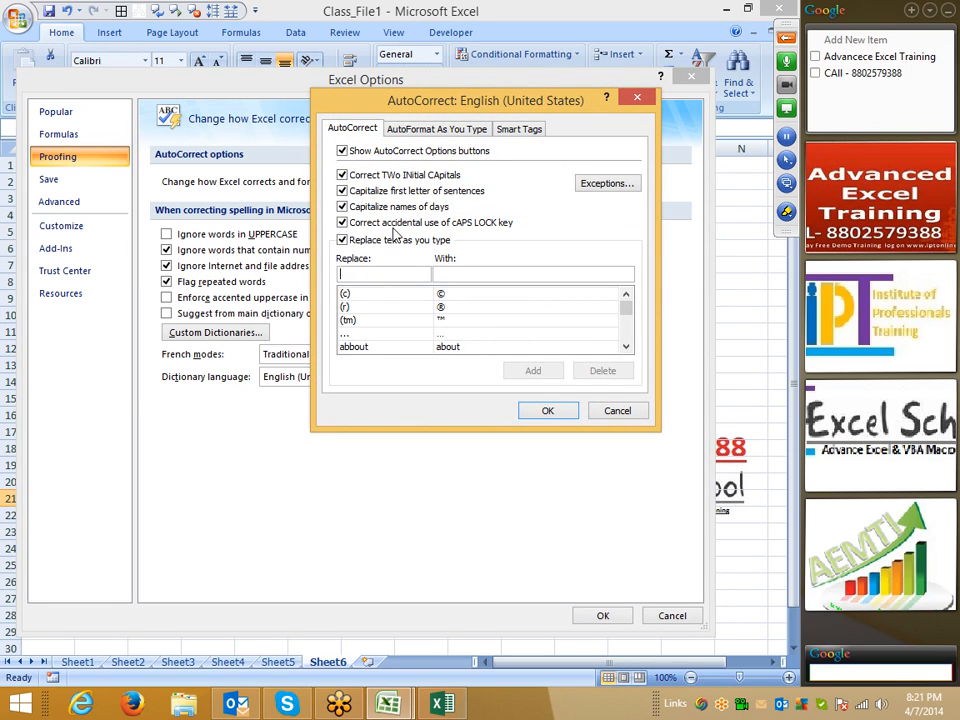
left_click(433, 130)
left_click(354, 163)
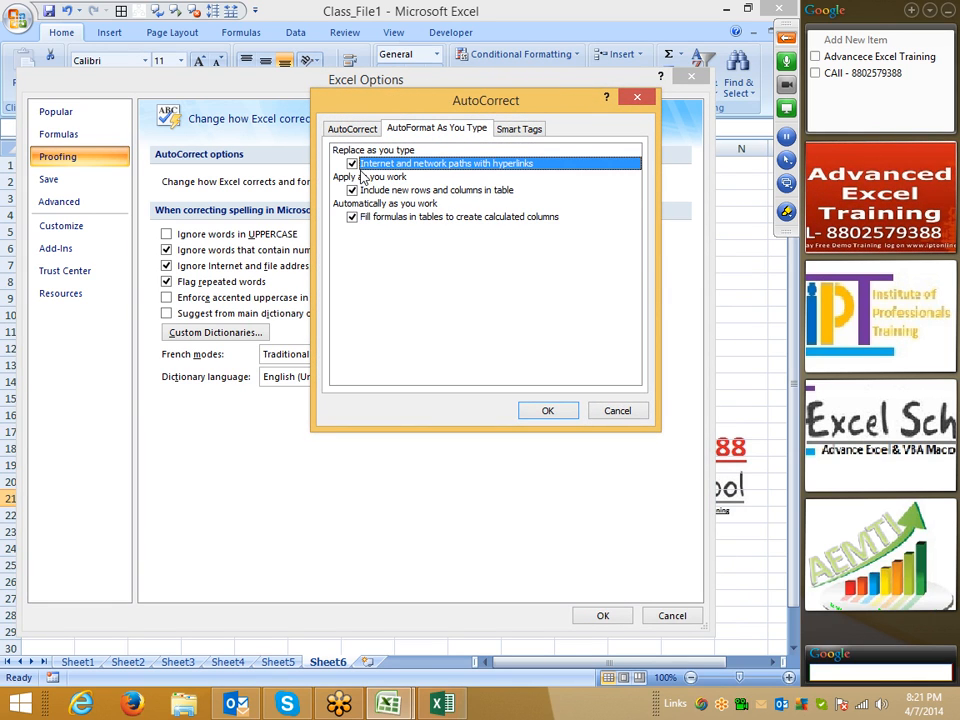
left_click(547, 410)
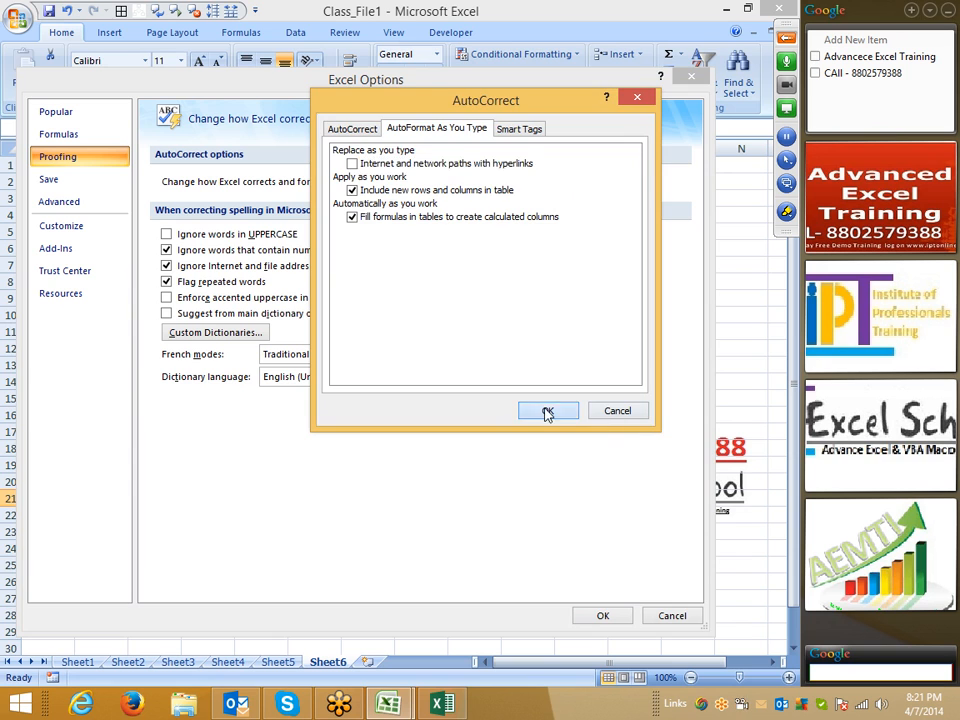
- Make spell check ignore UPPERCASE words, then start entering an e-mail address in D22
left_click(201, 237)
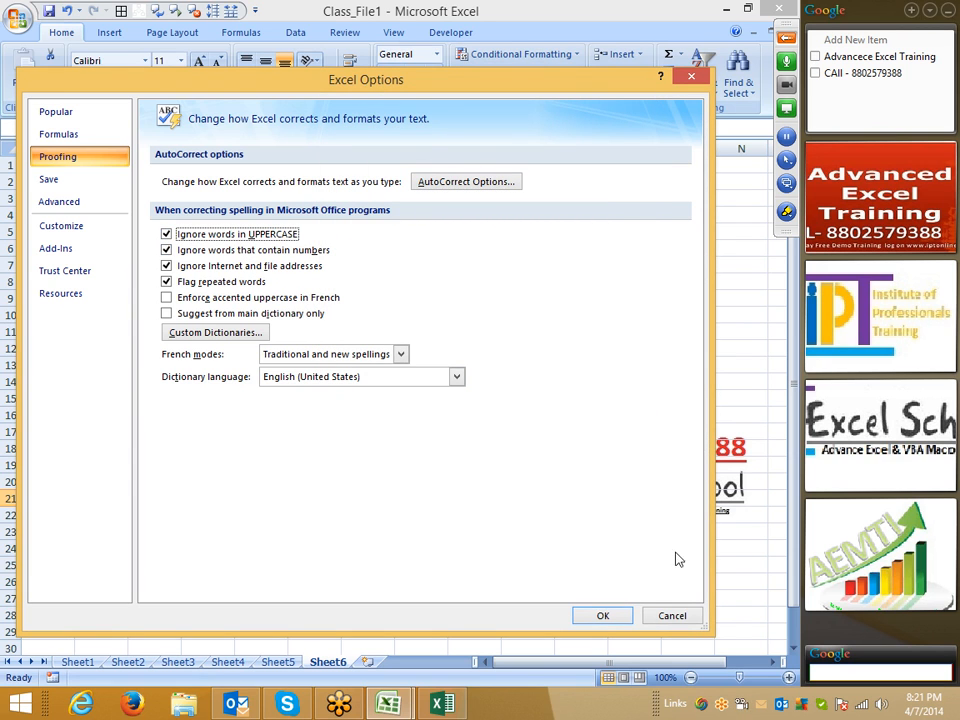
left_click(602, 615)
left_click(227, 514)
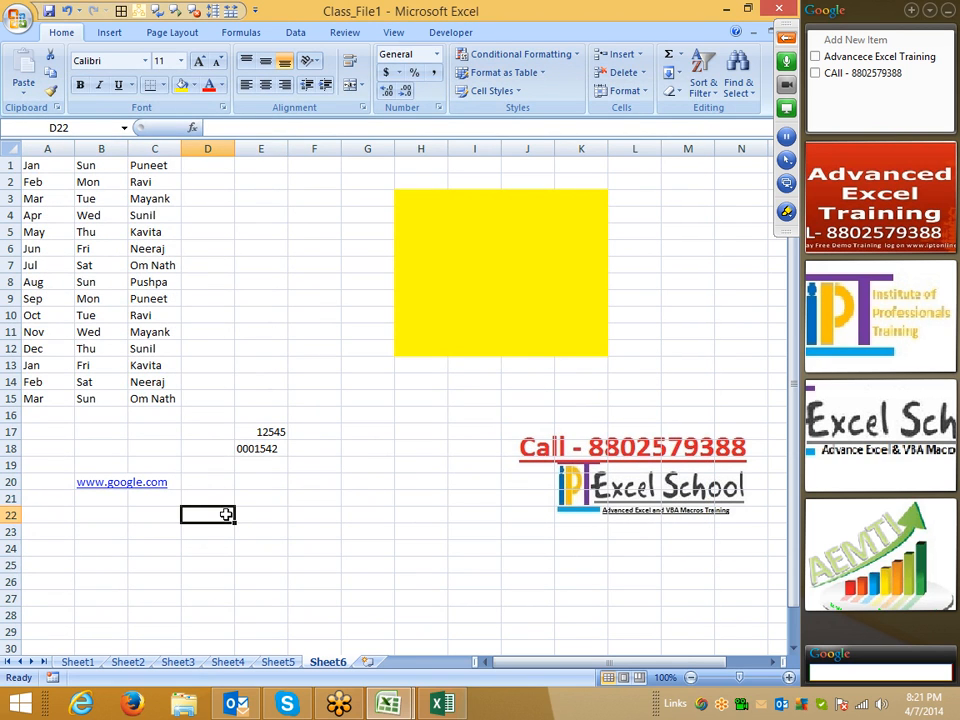
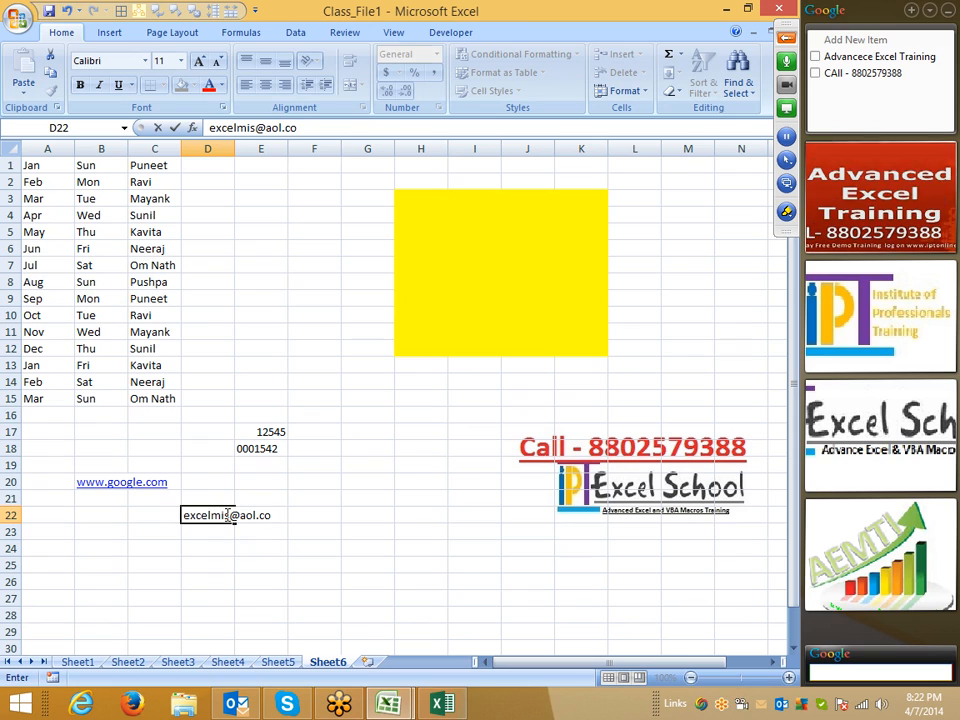
- Commit the e-mail address in D22 as plain text, then open and cancel Excel Options
key("Return")
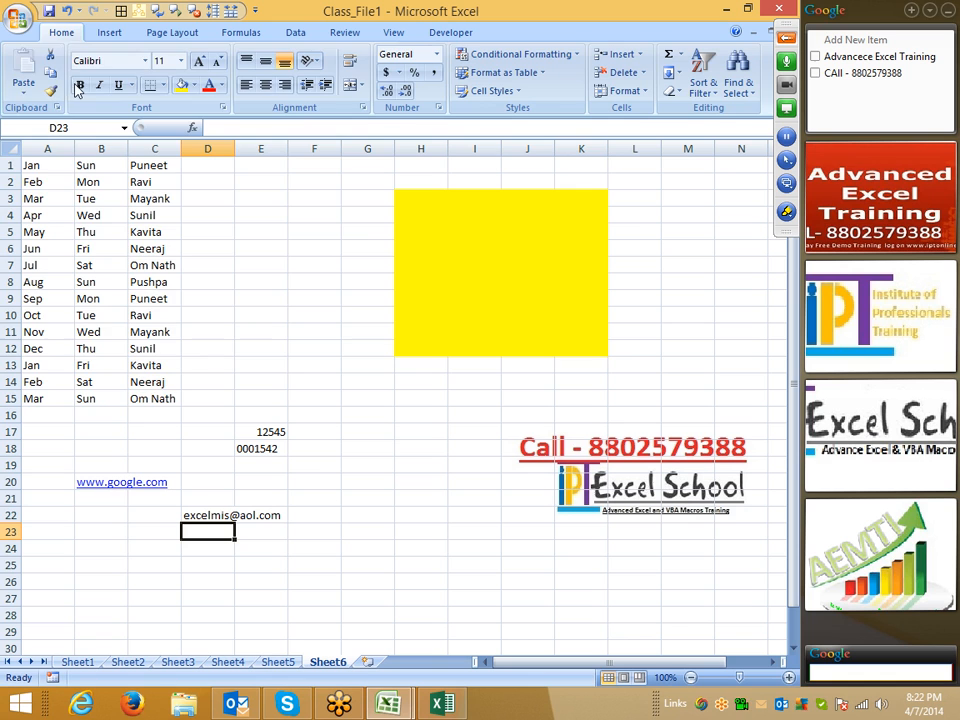
left_click(17, 17)
left_click(243, 382)
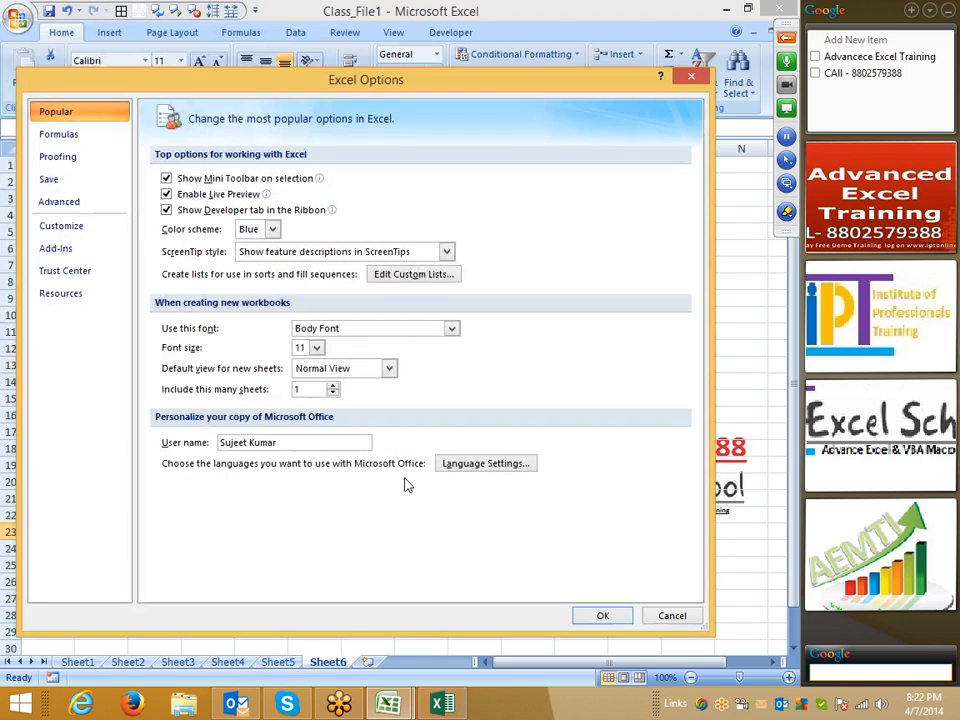
left_click(672, 616)
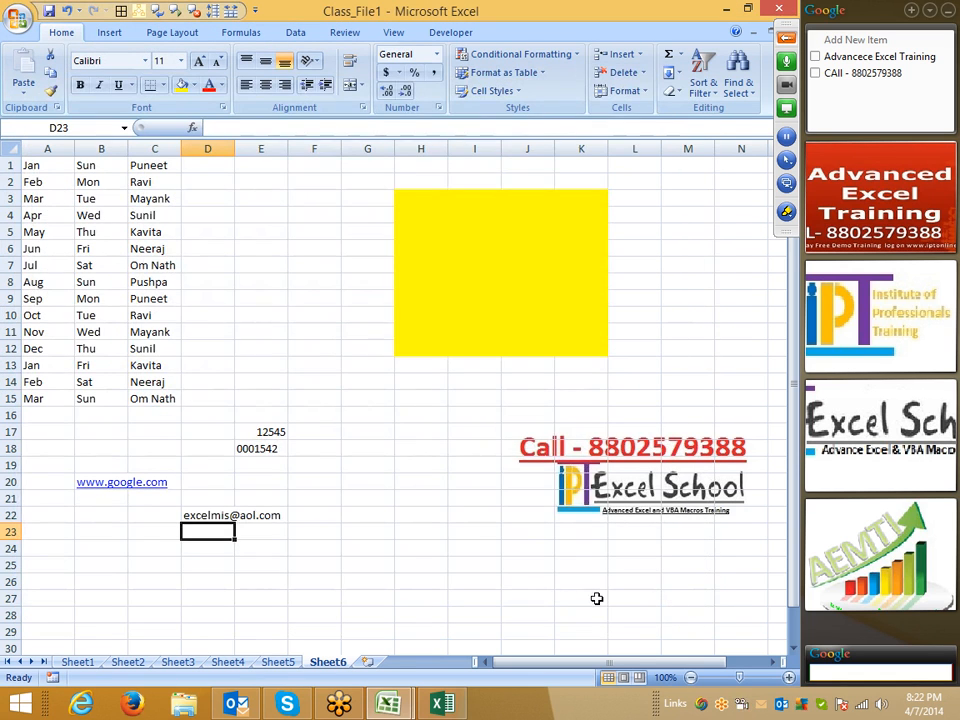
scroll(283, 568, "down", 2)
- Enter the misspelled word Boook in cell C24
left_click(145, 447)
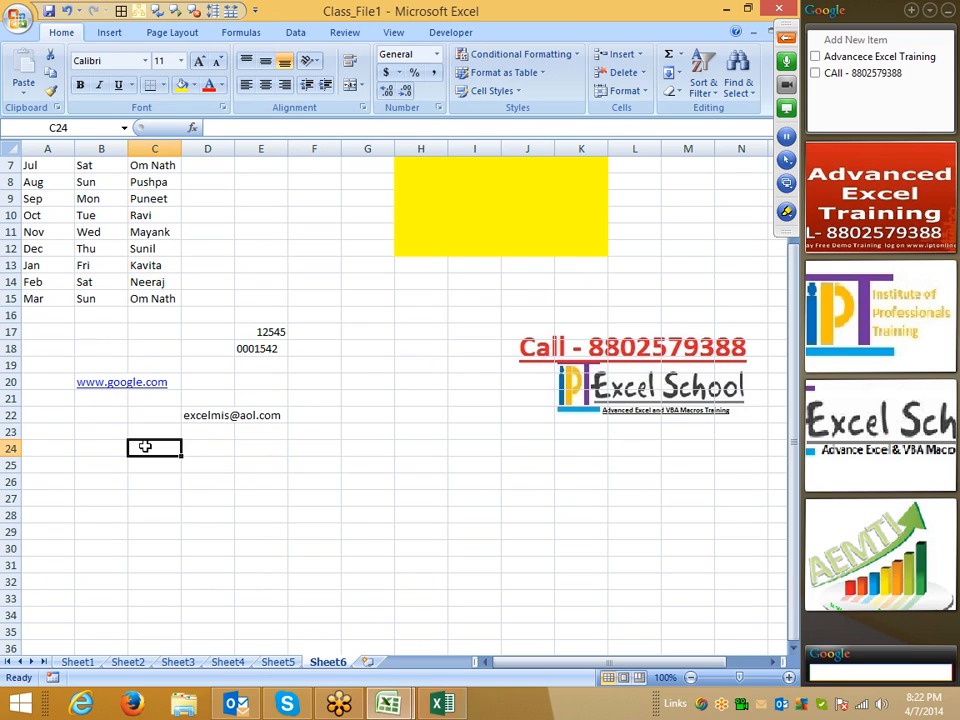
type("Boobk")
key("BackSpace")
key("BackSpace")
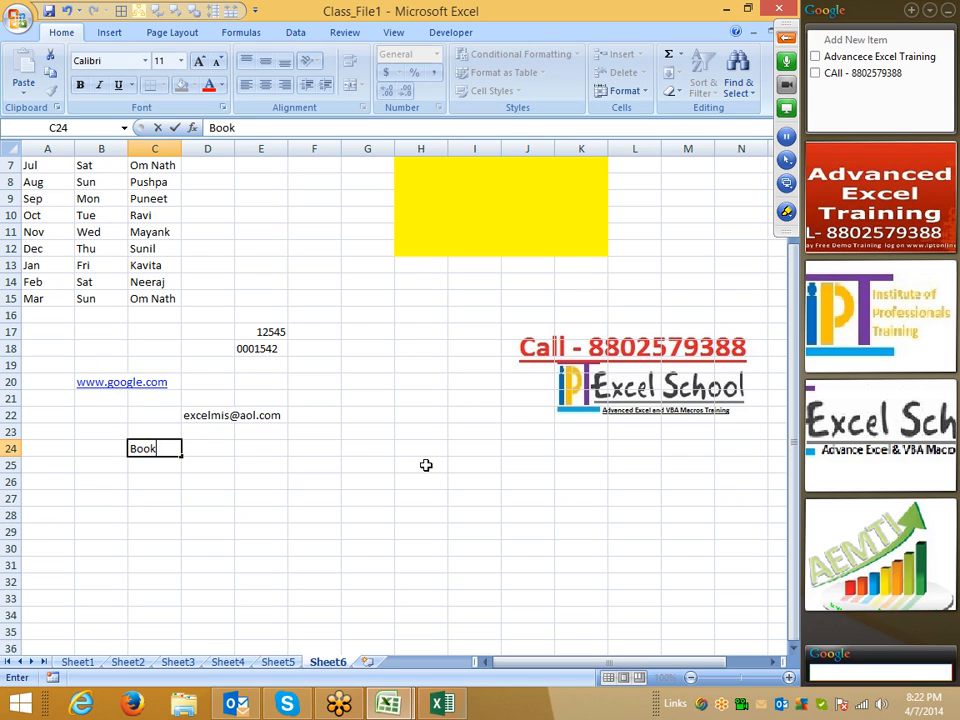
left_click(145, 450)
type("o")
left_click(210, 455)
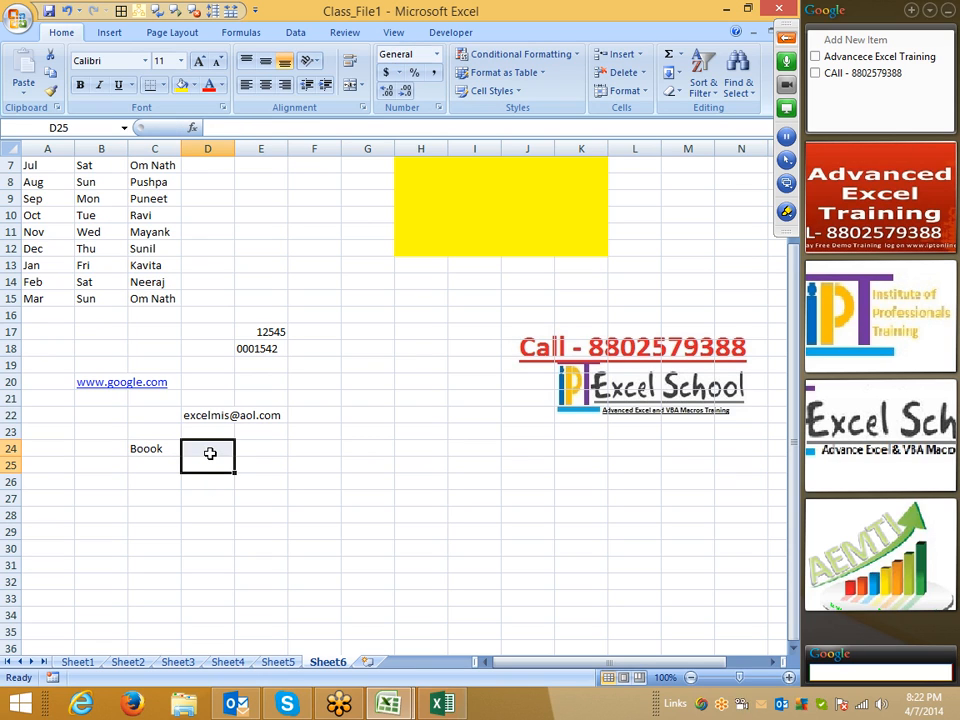
- Enter BOOOK in D24, then spell-check the selection C24:C25 with F7
key("Up")
key("Down")
key("Up")
type("BOOOOK")
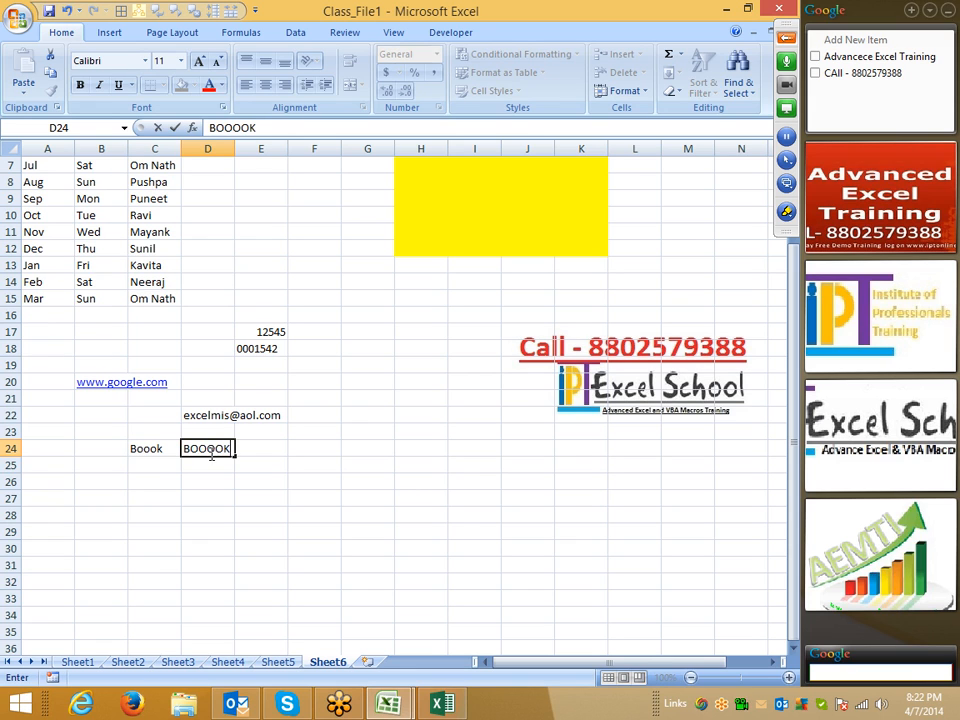
key("Return")
double_click(203, 446)
key("BackSpace")
left_click(240, 463)
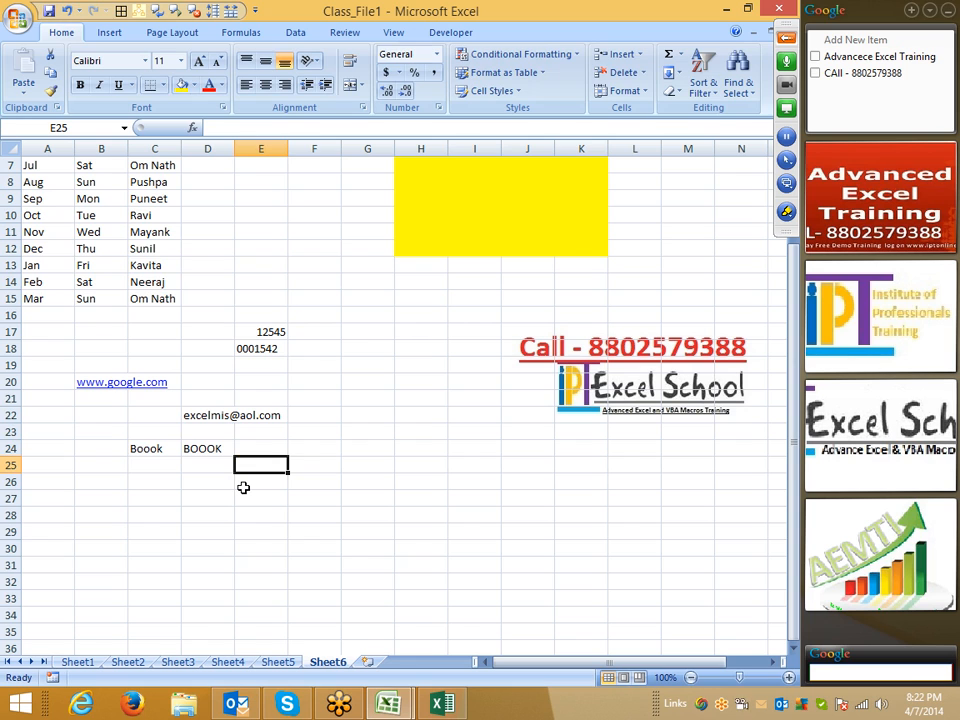
left_click_drag(168, 448, 169, 461)
key("F7")
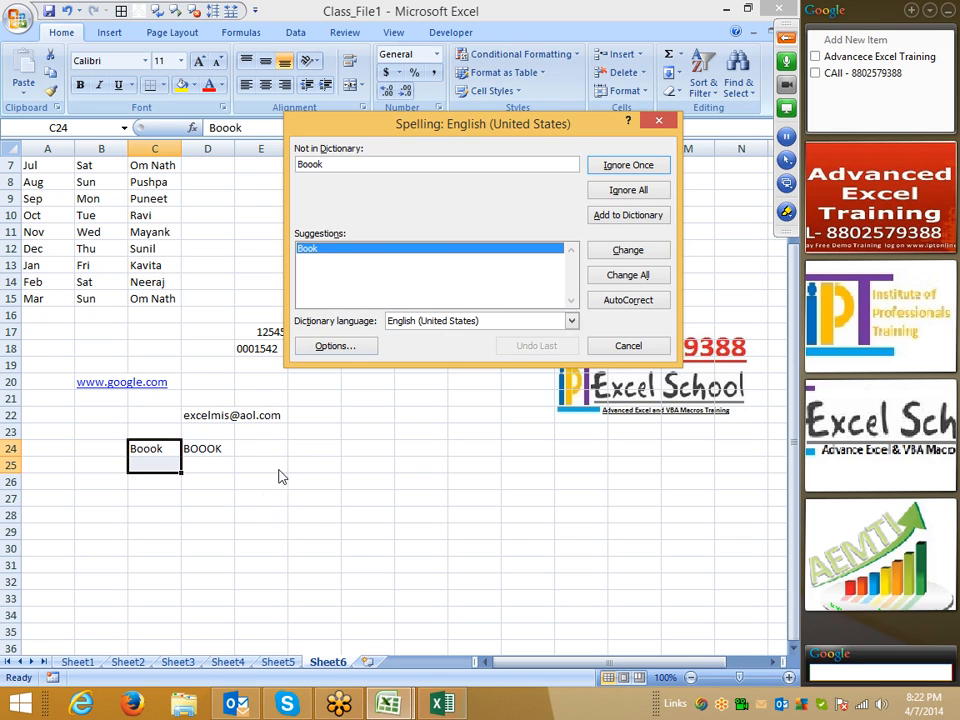
- Ignore the Boook suggestion and spell-check BOOOK, dismissing the completion message
key("Escape")
left_click(210, 450)
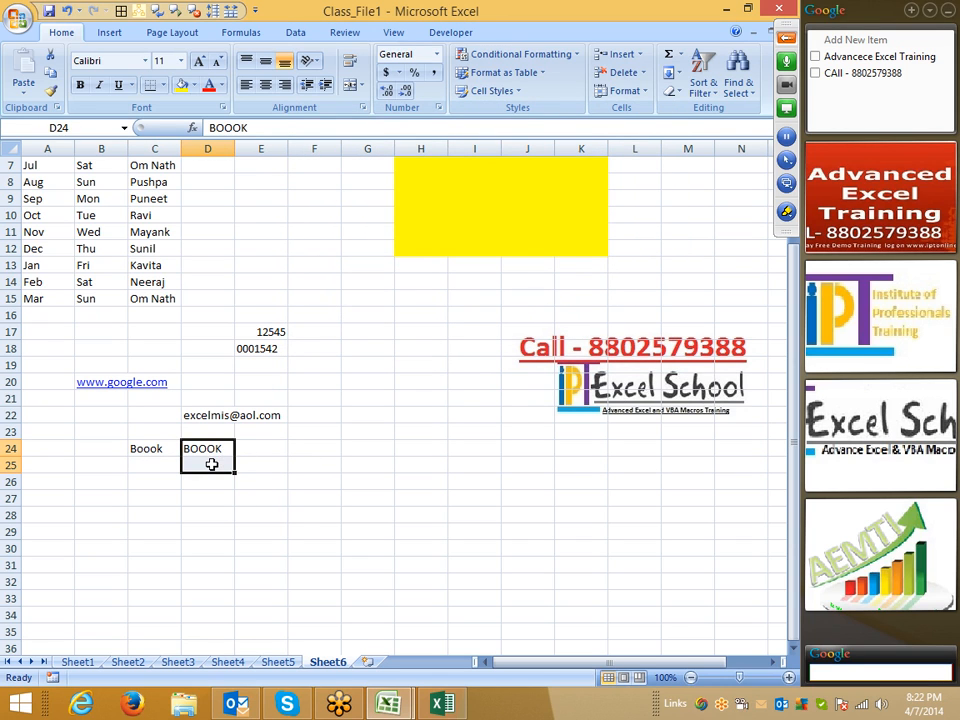
key("F7")
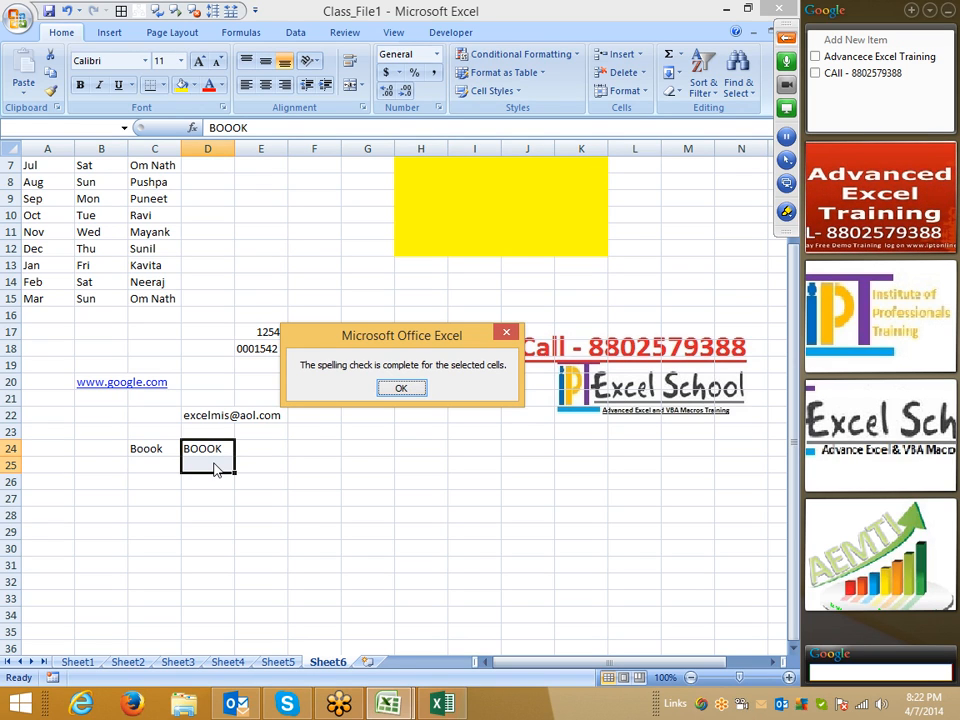
key("Return")
- Untick 'Ignore words in UPPERCASE' in Proofing options, rerun the spell check, and close it
left_click(18, 22)
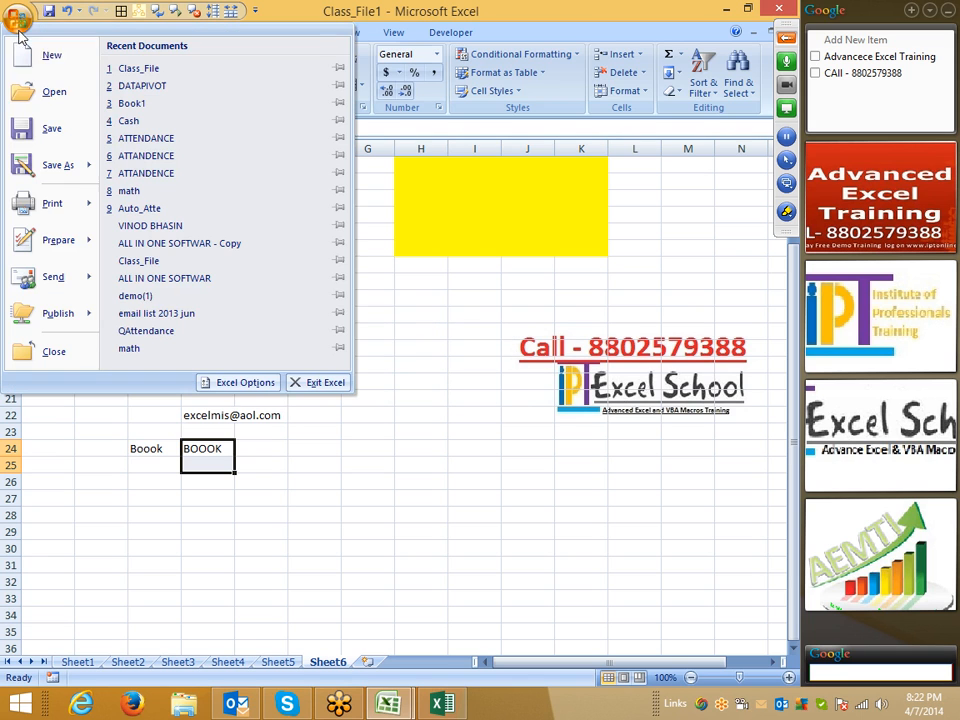
left_click(242, 384)
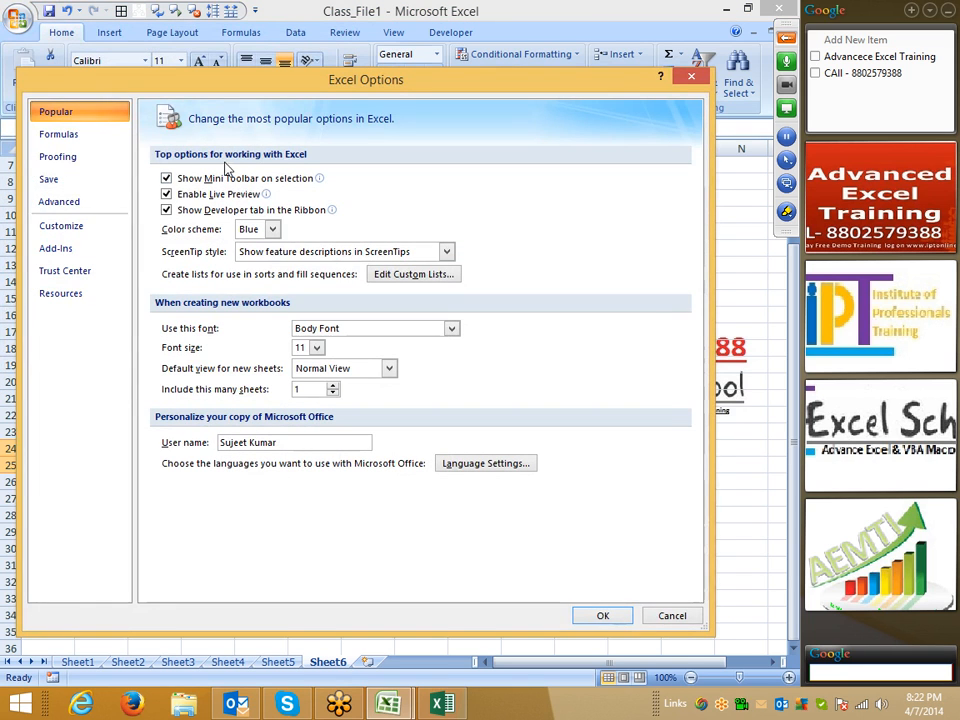
left_click(72, 158)
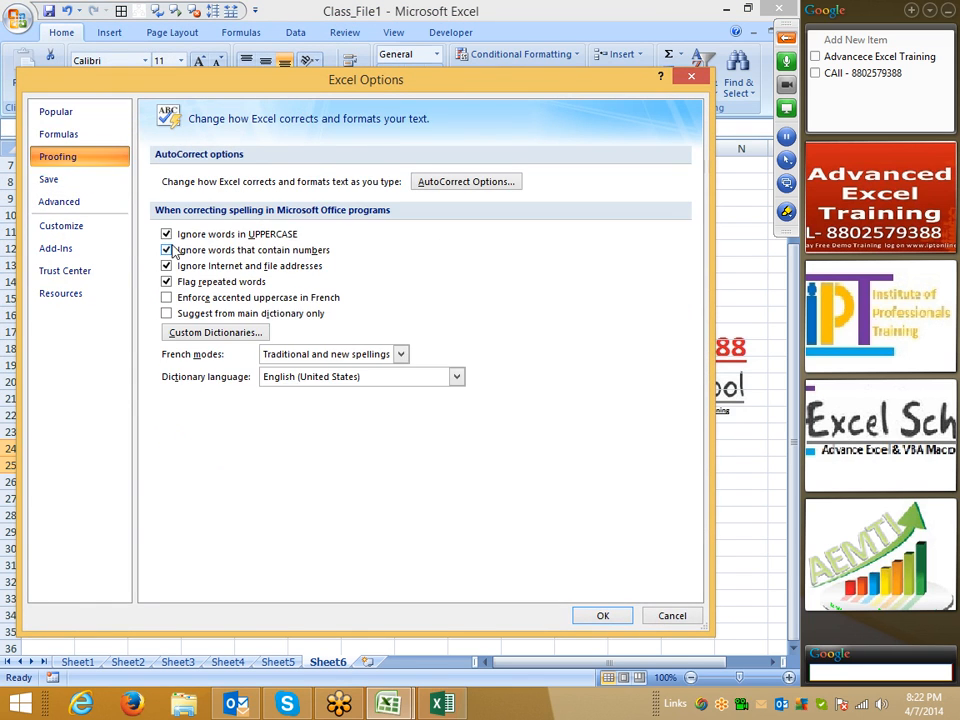
left_click_drag(272, 85, 511, 35)
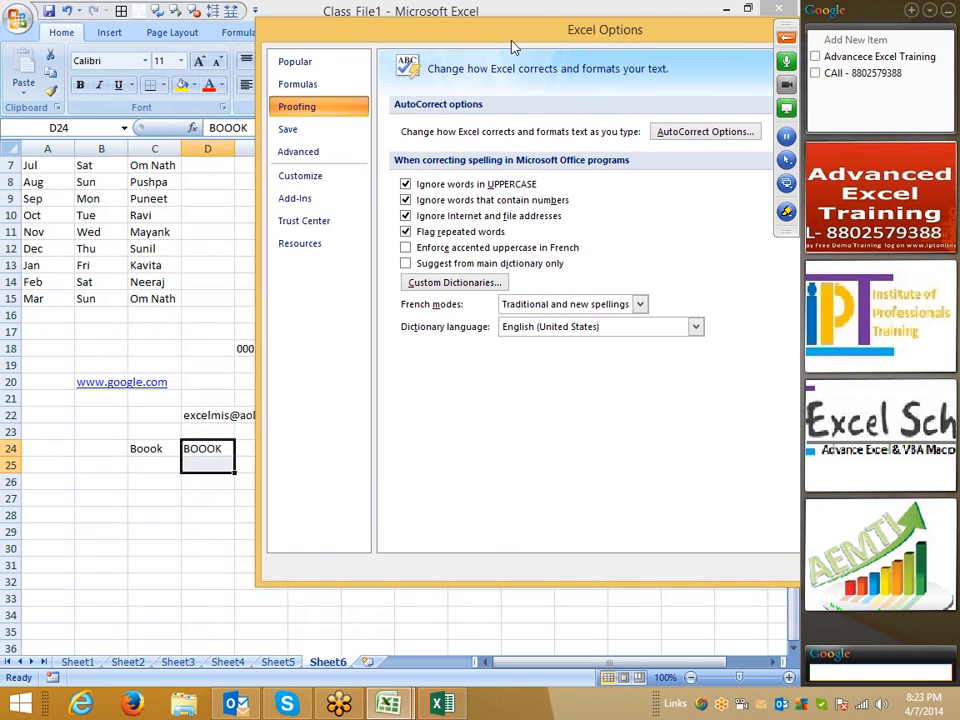
left_click(405, 185)
left_click(405, 185)
left_click(406, 187)
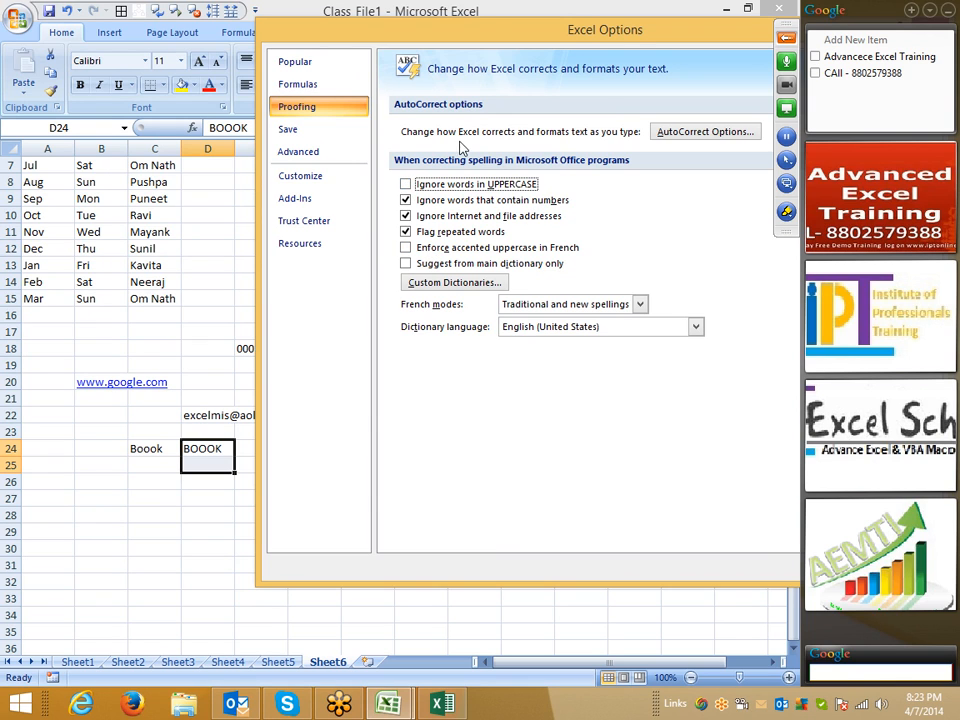
left_click_drag(491, 20, 491, 1)
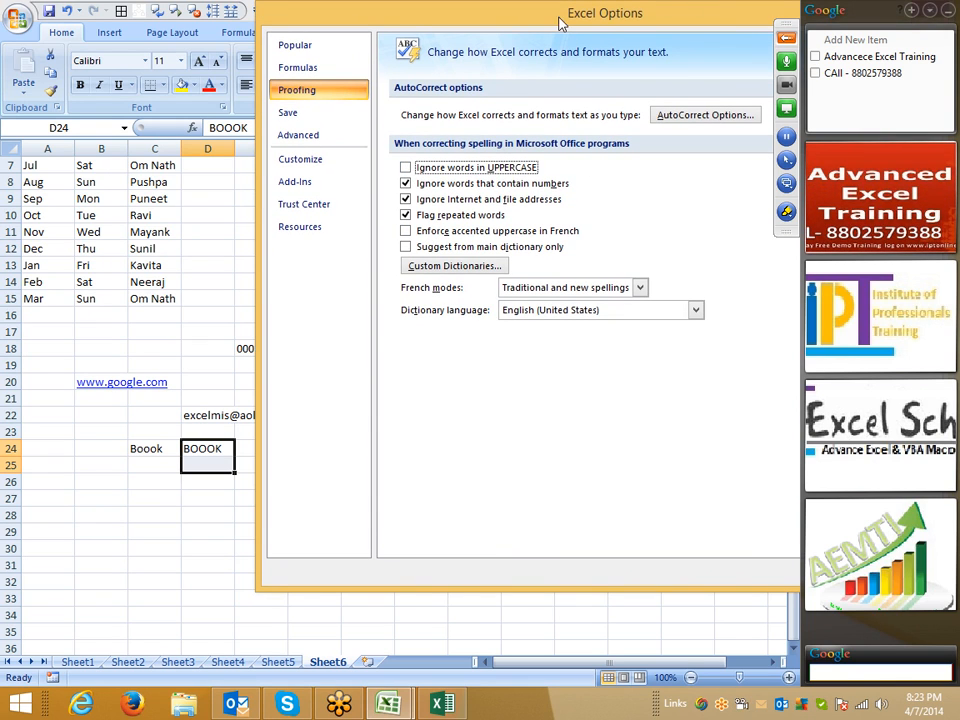
left_click_drag(563, 20, 331, 24)
left_click(610, 575)
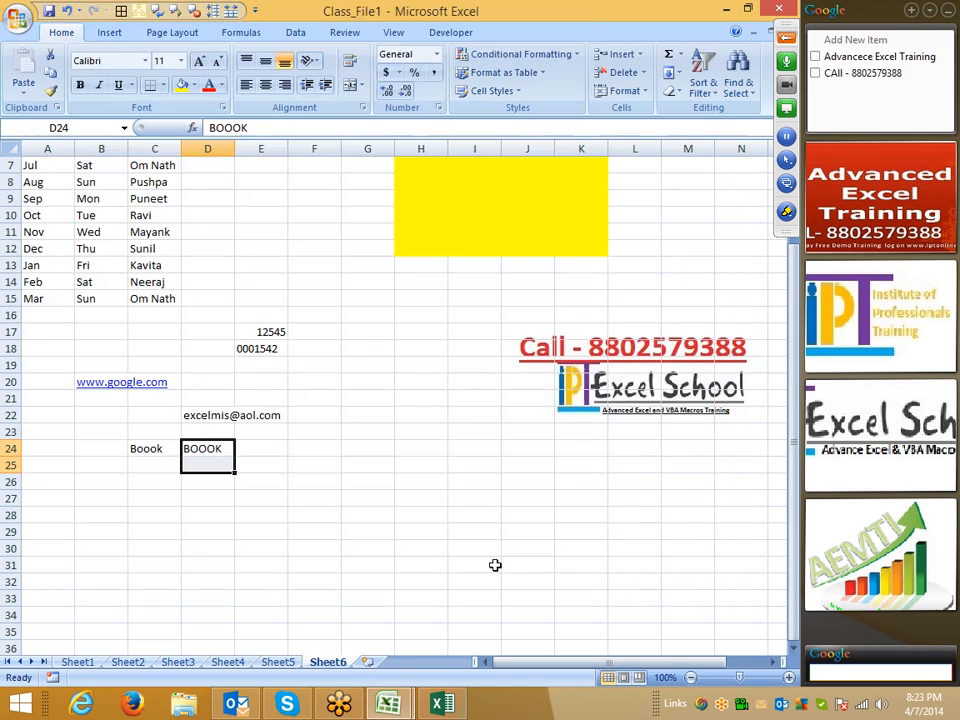
key("F7")
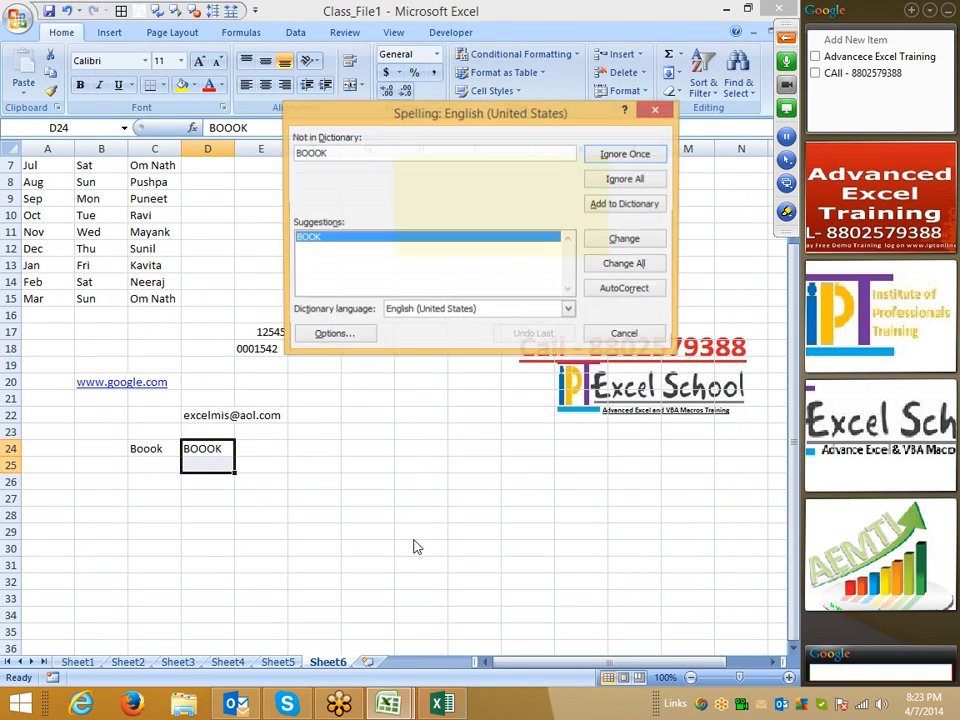
left_click(656, 109)
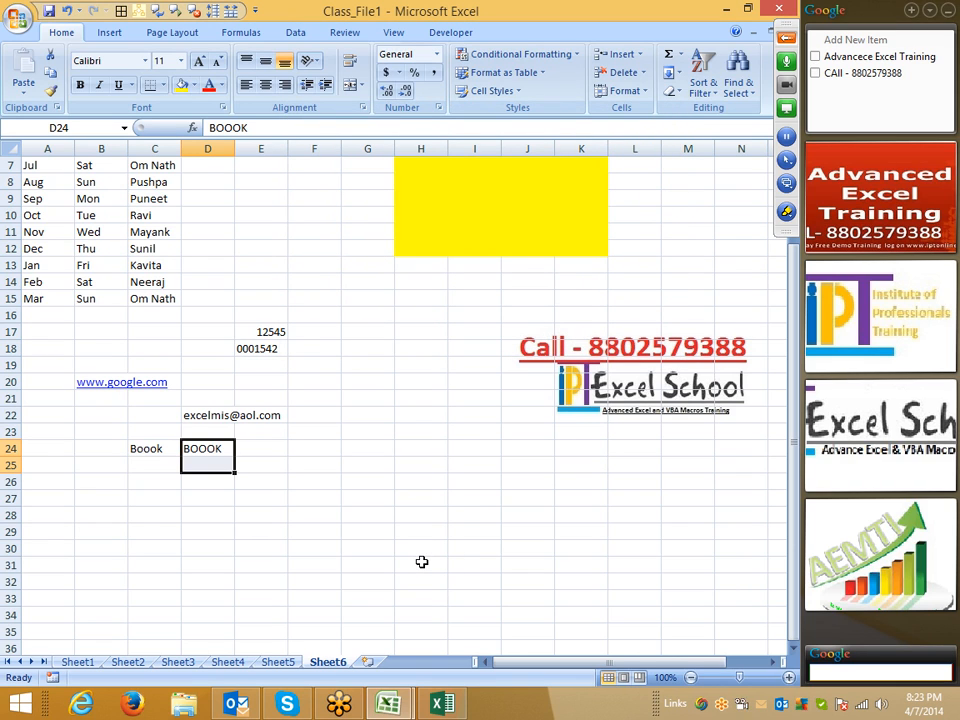
- Open Save As with F12, browse to Documents, and choose Excel Workbook as the type
left_click(429, 426)
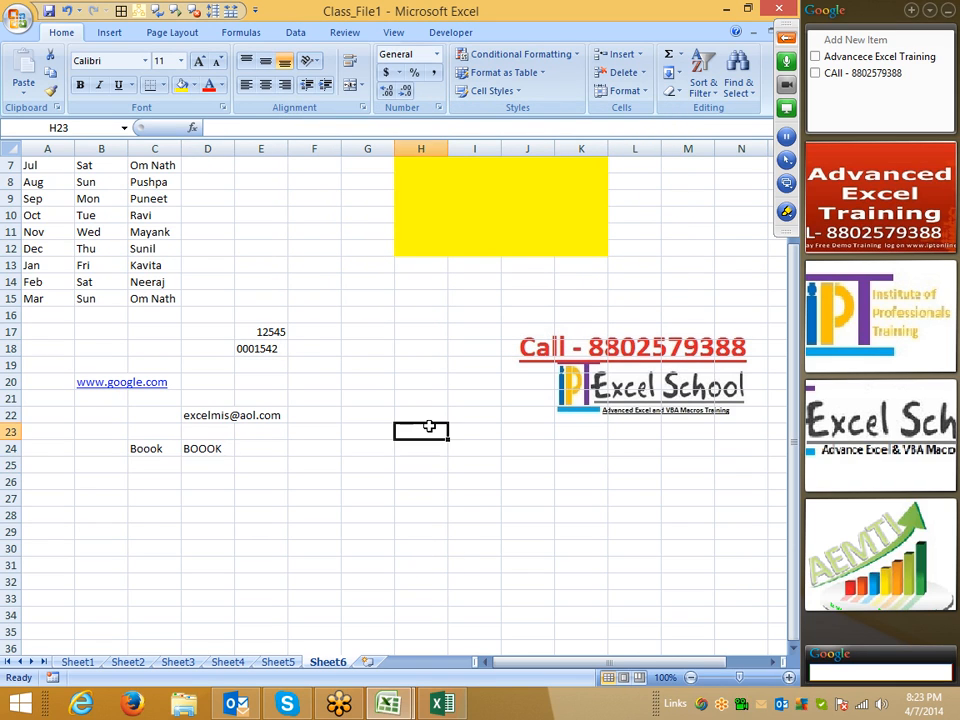
key("F12")
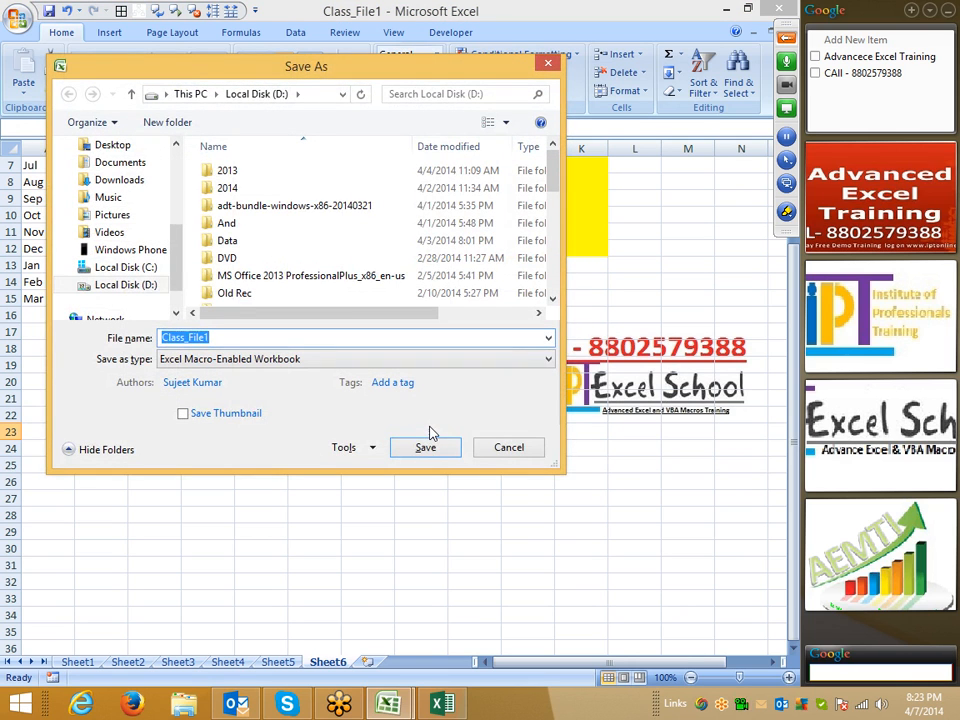
left_click_drag(136, 58, 206, 62)
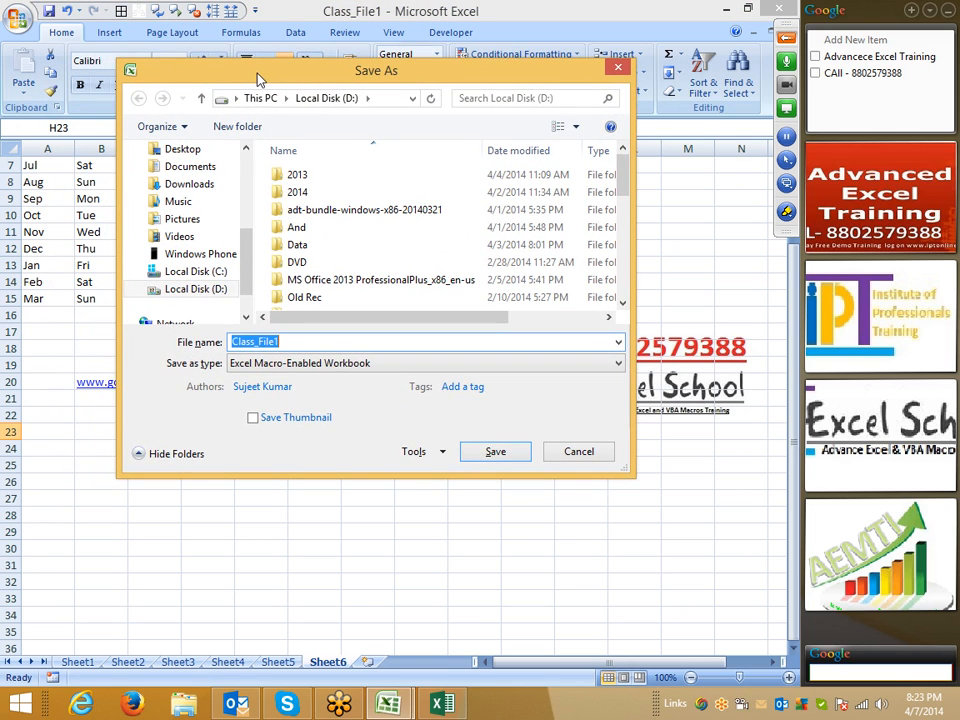
left_click(200, 165)
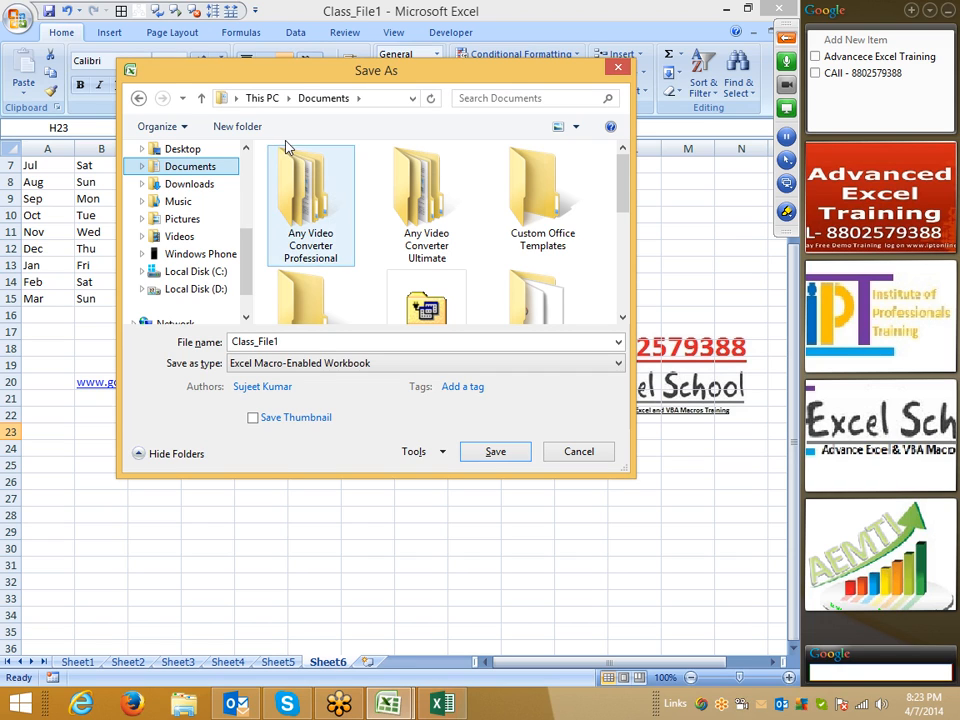
left_click(274, 363)
left_click(268, 381)
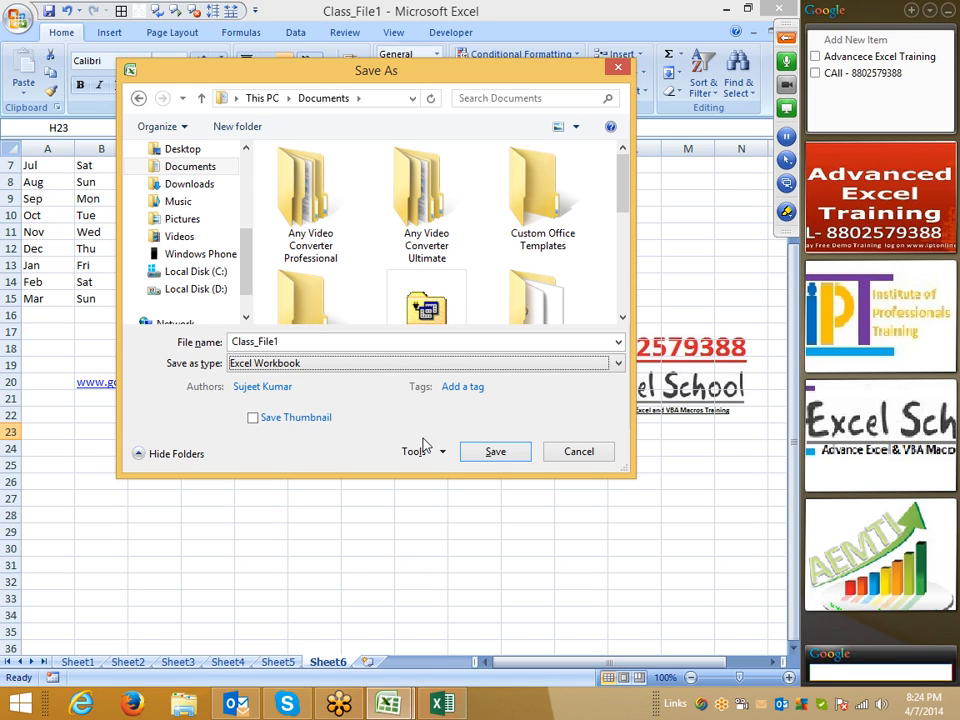
- Try Excel 97-2003 and Macro-Enabled formats, revert to Excel Workbook, then cancel Save As
left_click(315, 365)
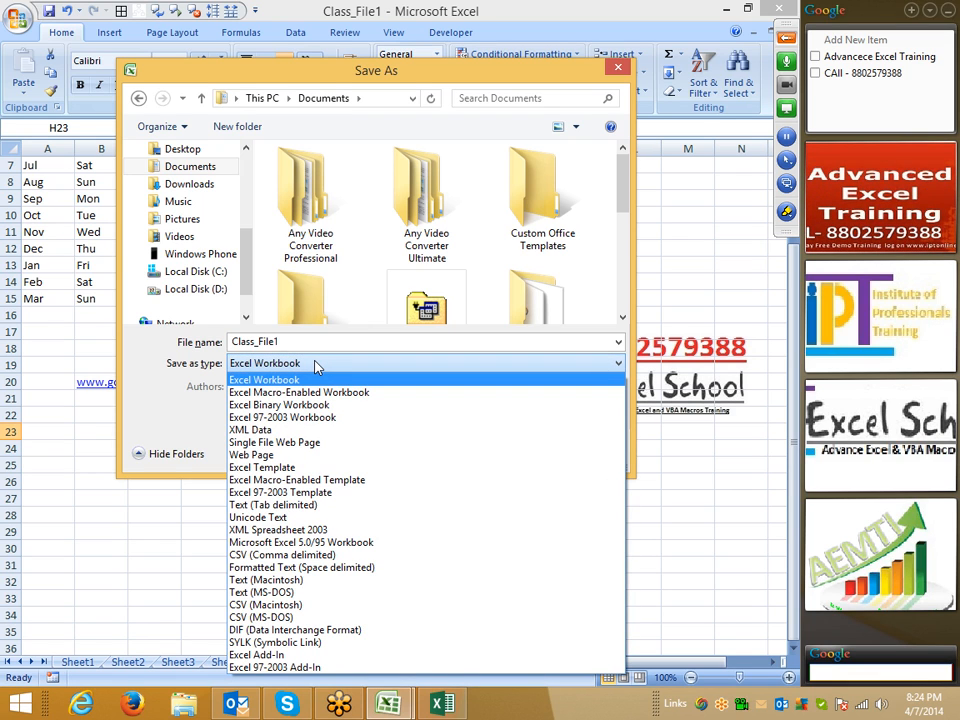
left_click(319, 418)
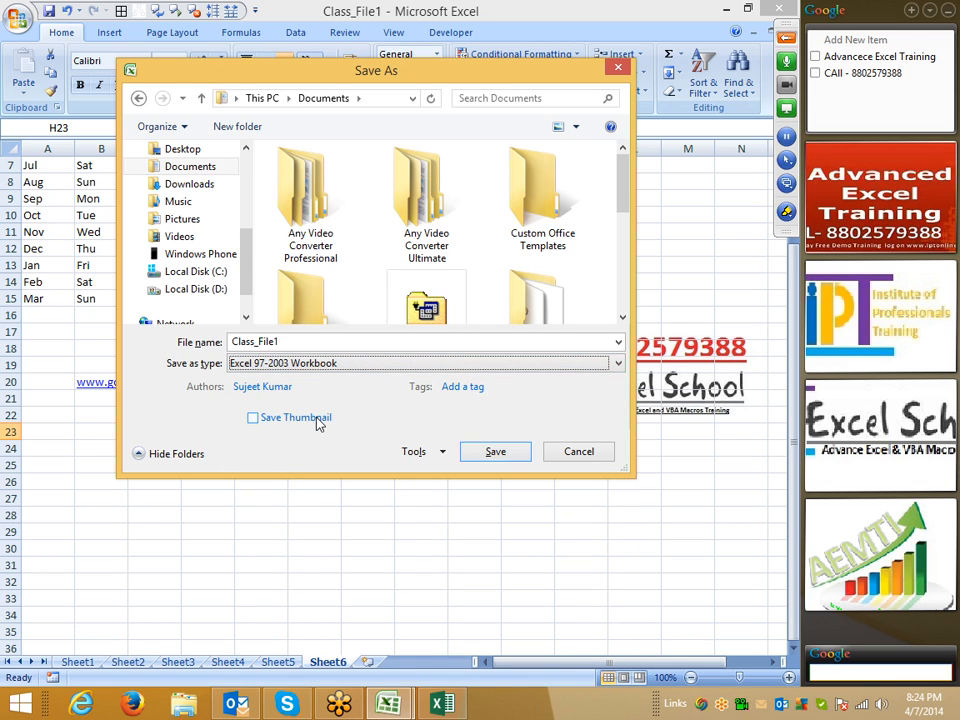
left_click(316, 366)
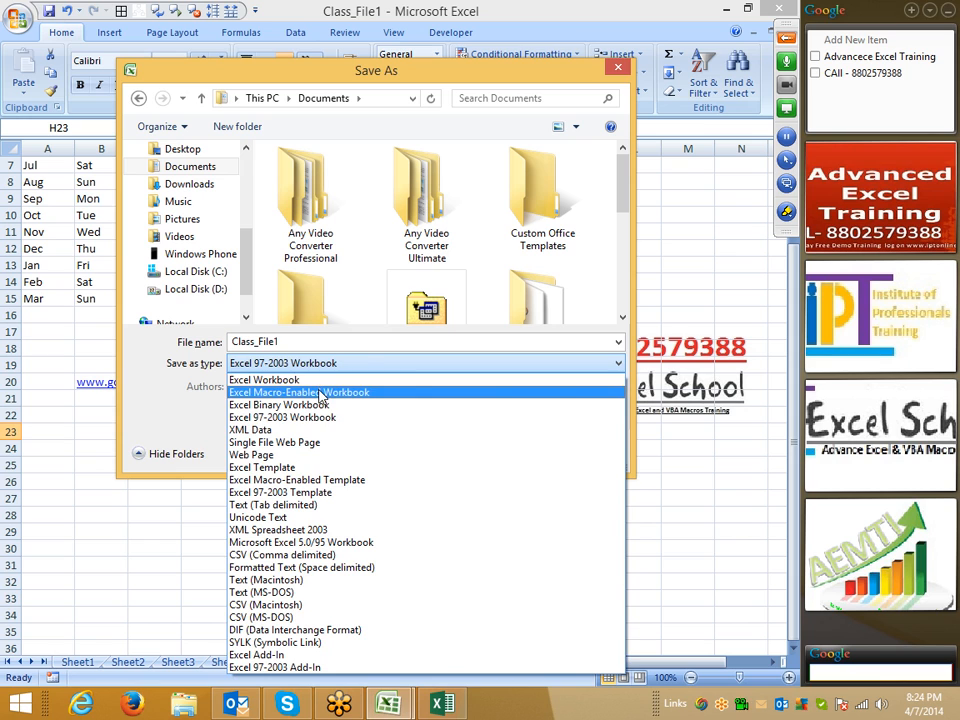
left_click(321, 393)
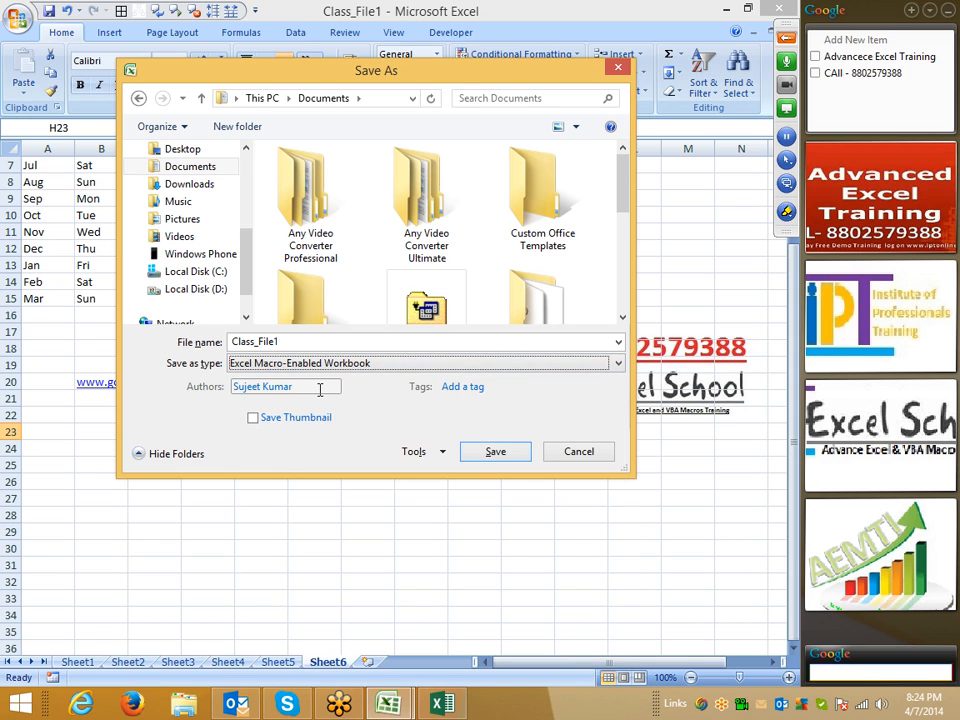
left_click(280, 365)
left_click(275, 380)
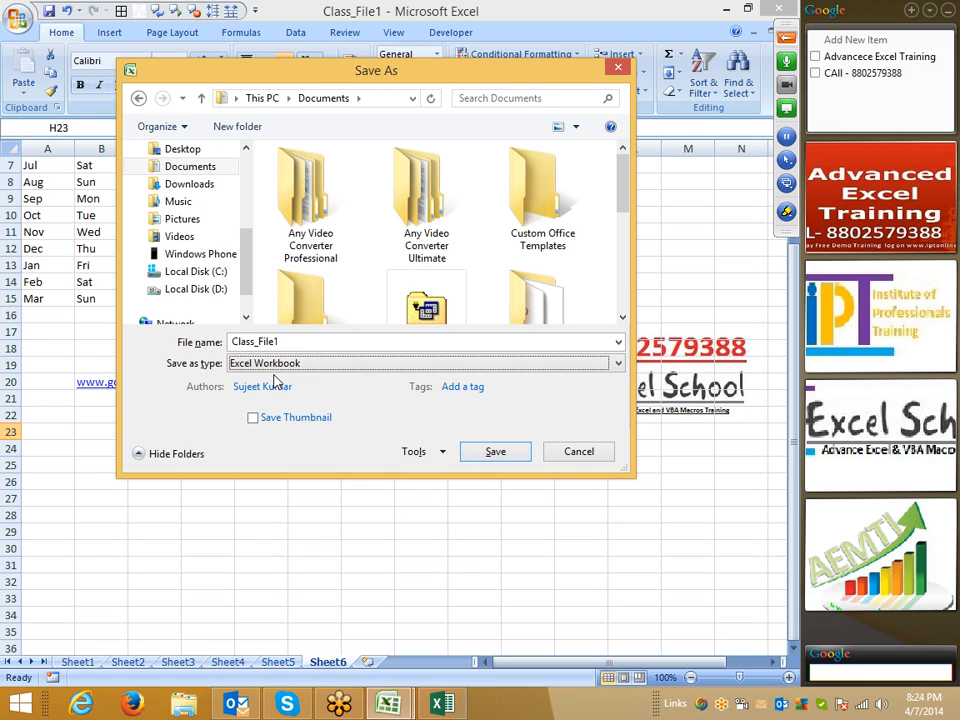
left_click(581, 451)
left_click(437, 334)
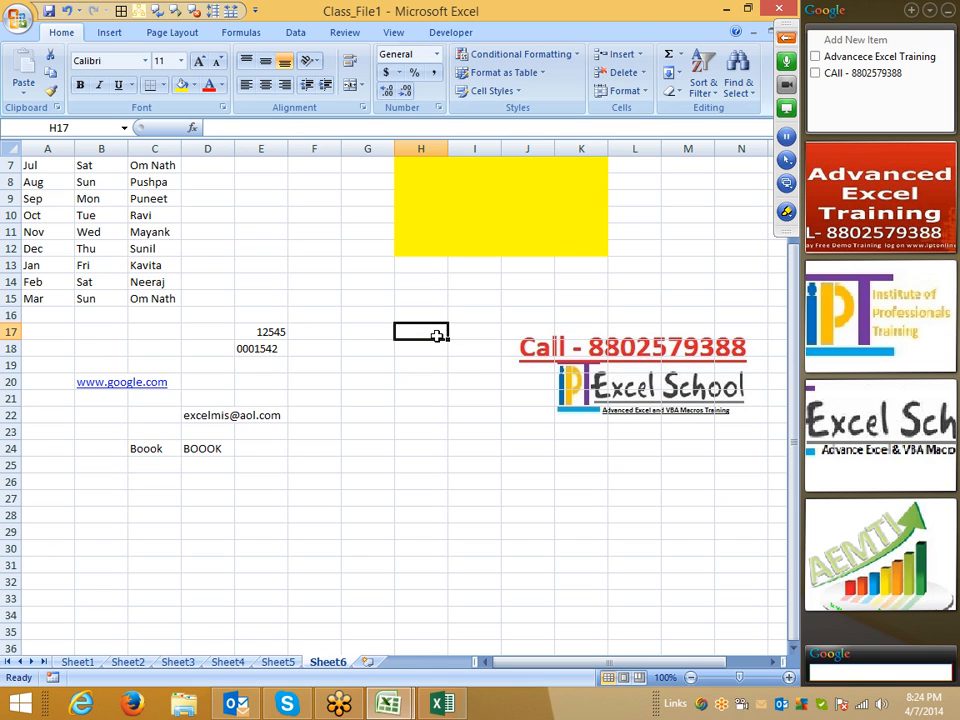
- Review the Save options, then browse to Local Disk (D:) in Save As and dismiss it
scroll(222, 321, "up", 2)
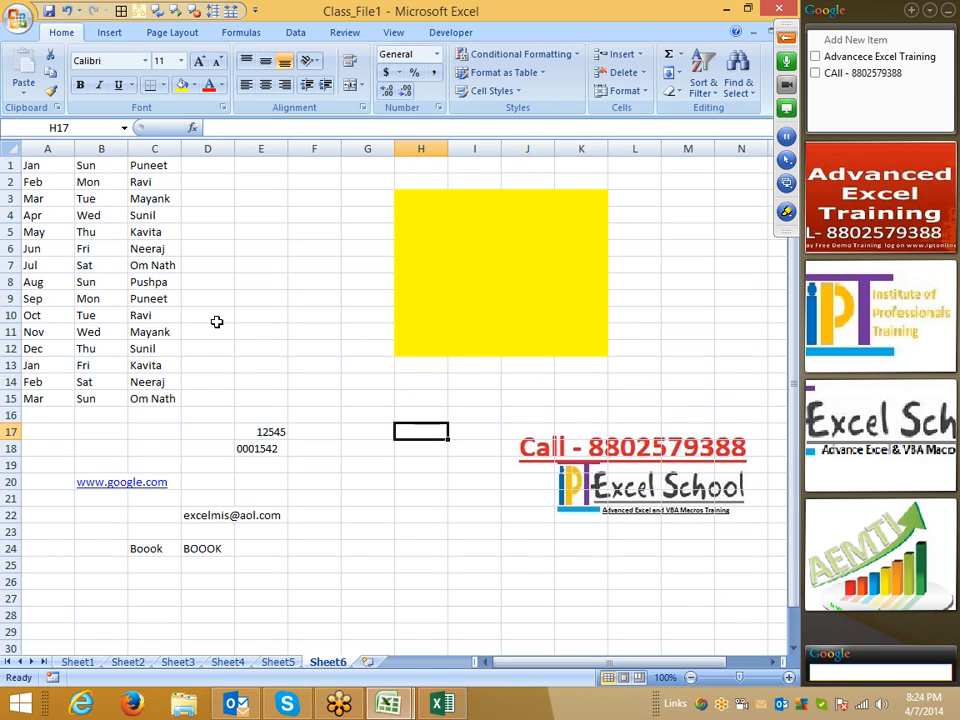
left_click(18, 17)
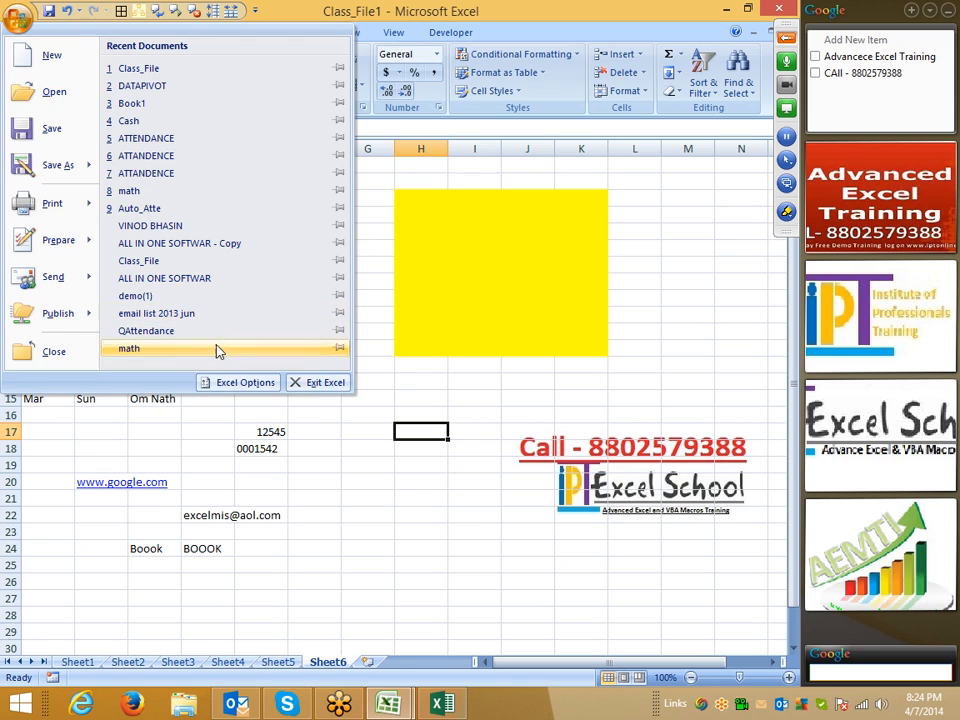
left_click(235, 385)
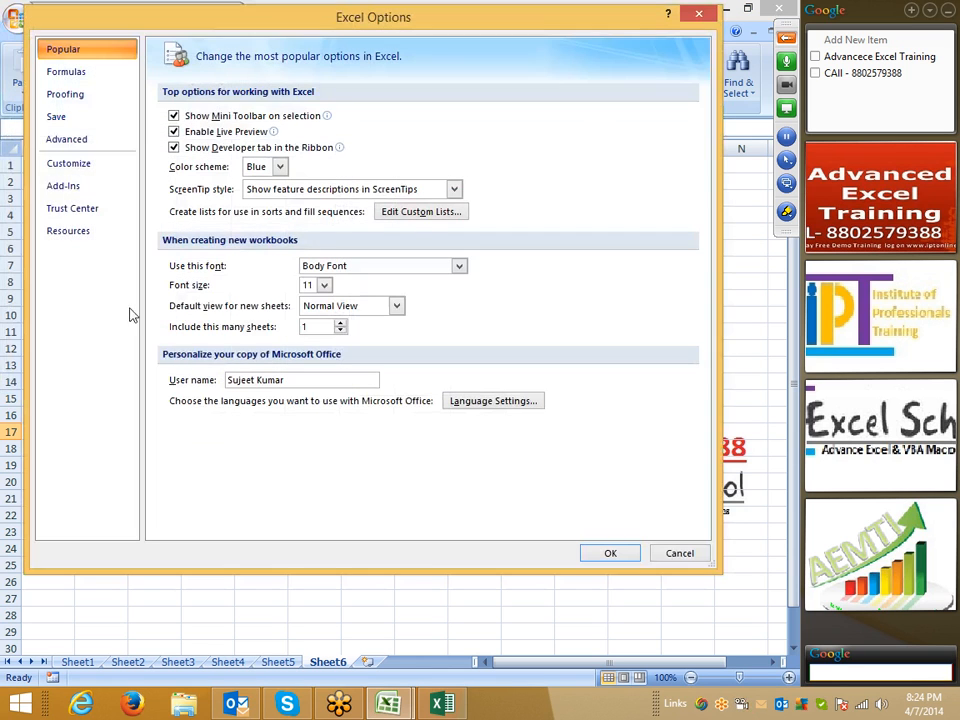
left_click(80, 122)
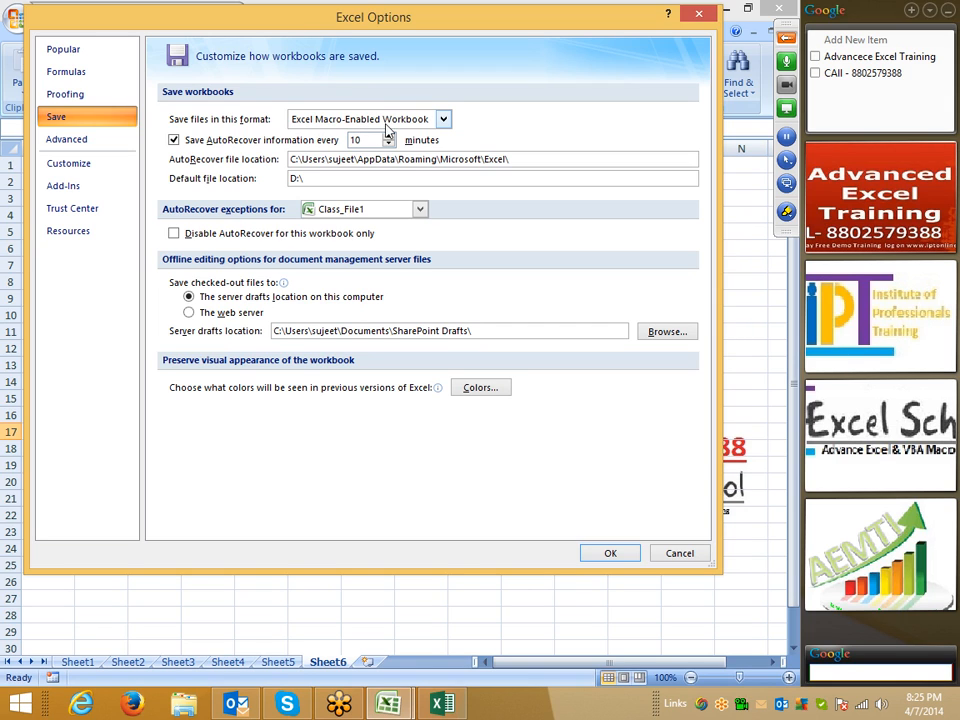
left_click(690, 561)
key("F12")
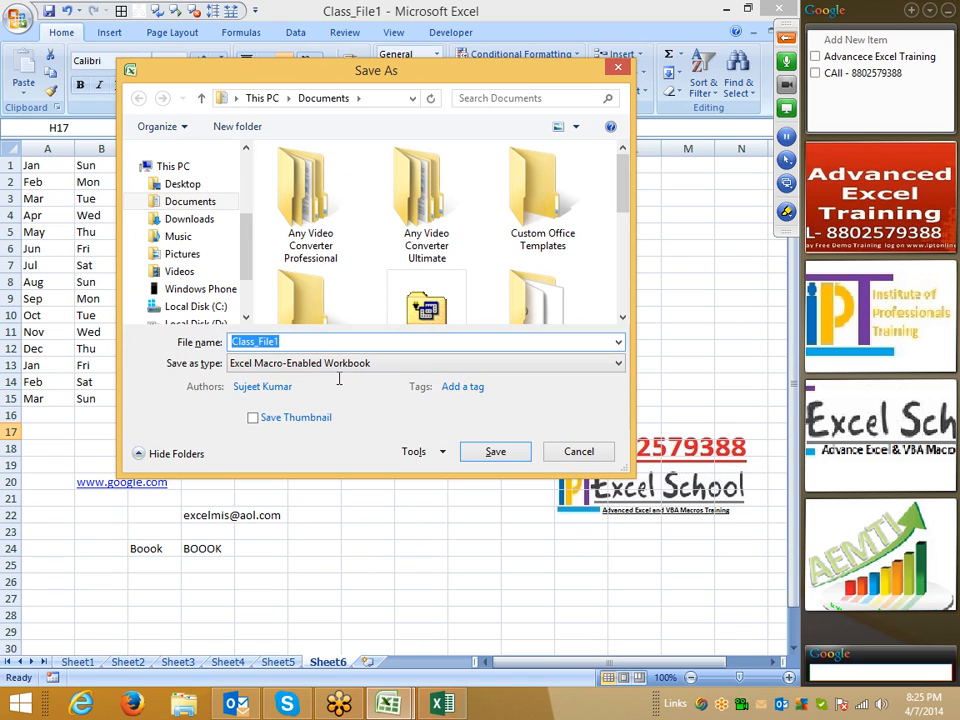
left_click(226, 324)
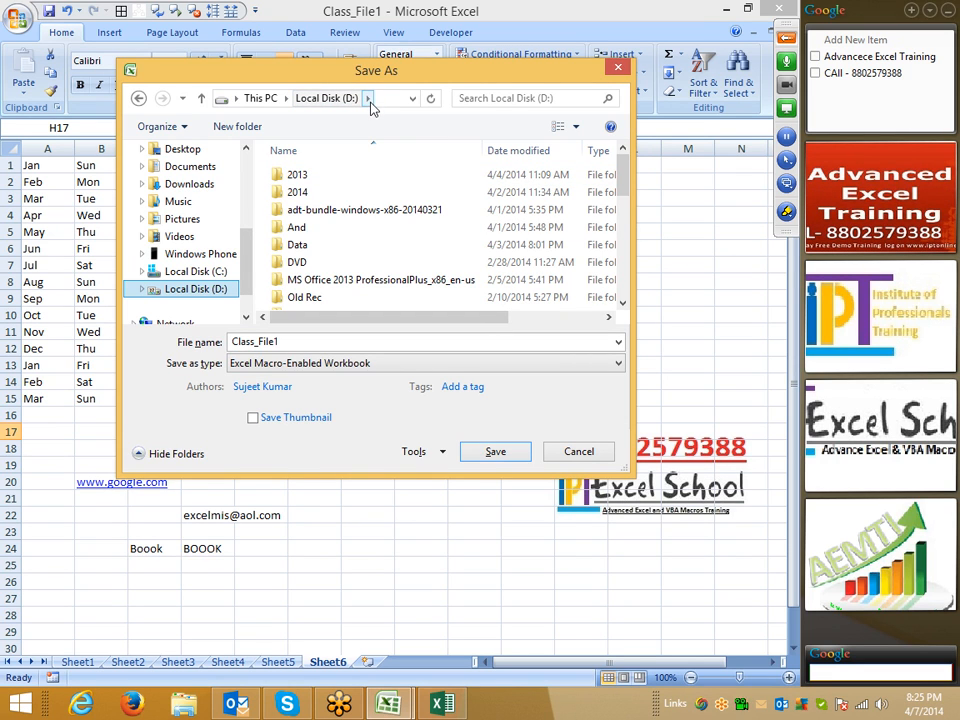
key("Escape")
- Reopen the Save options and select the D:\ default location and AutoRecover path
left_click(18, 18)
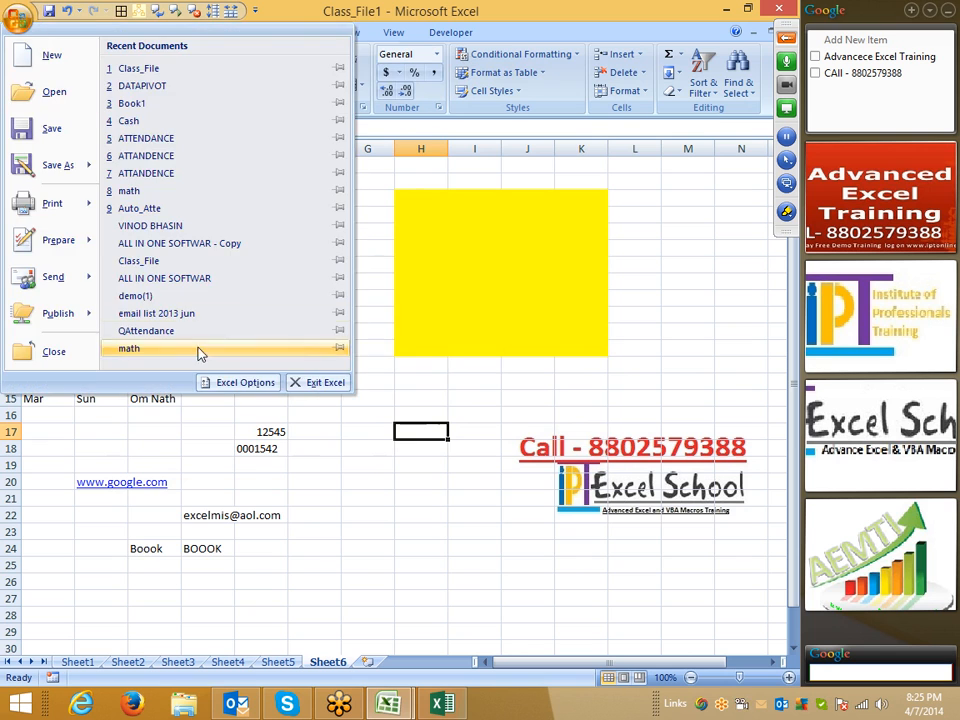
left_click(226, 384)
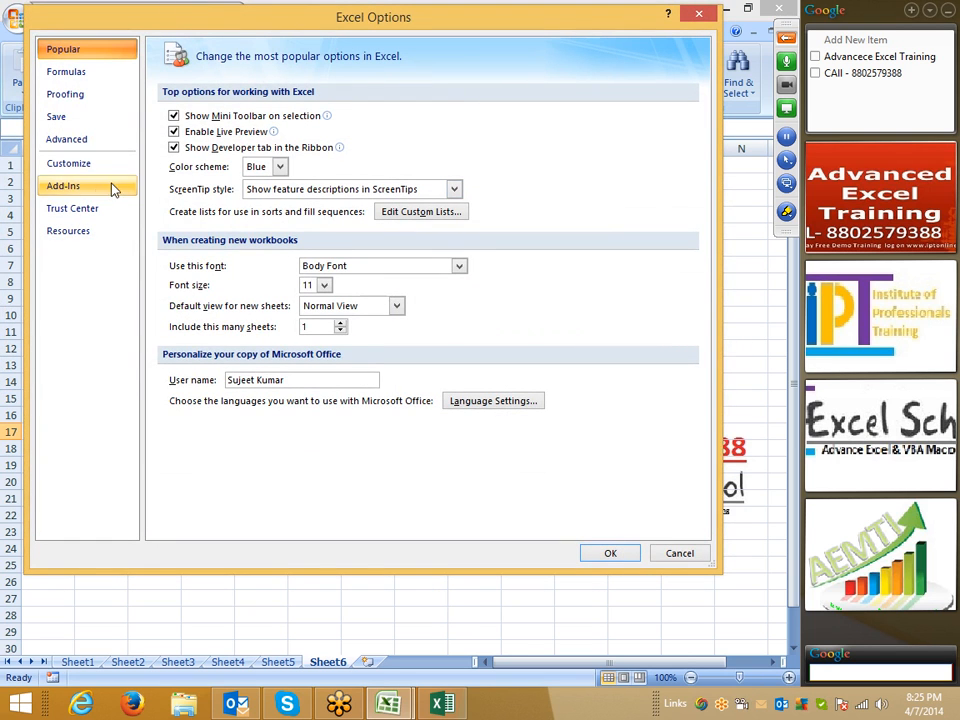
left_click(57, 117)
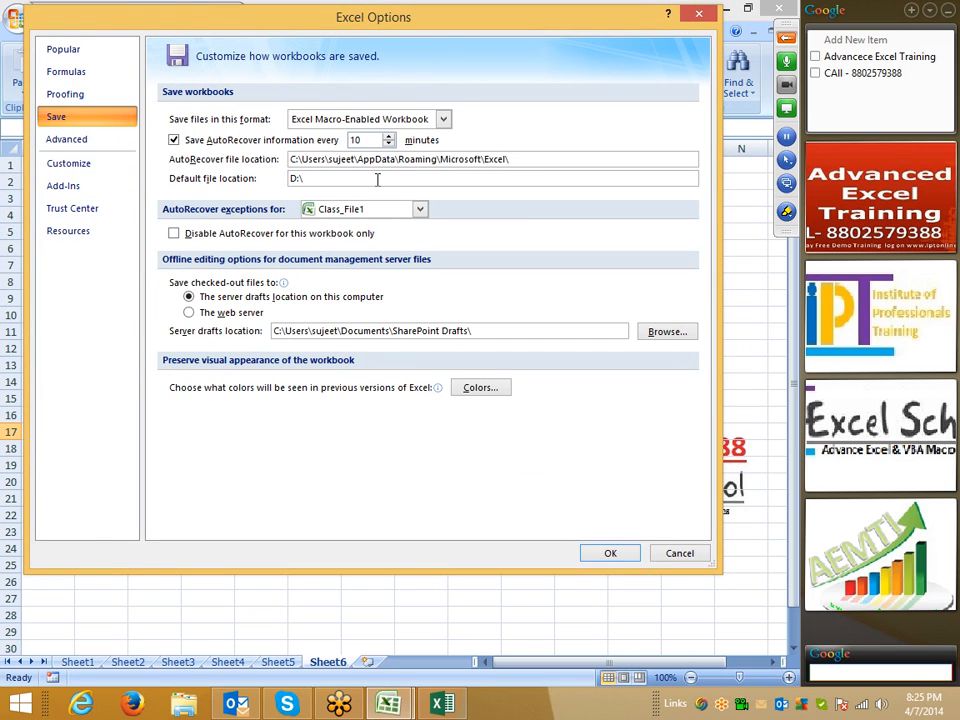
double_click(295, 178)
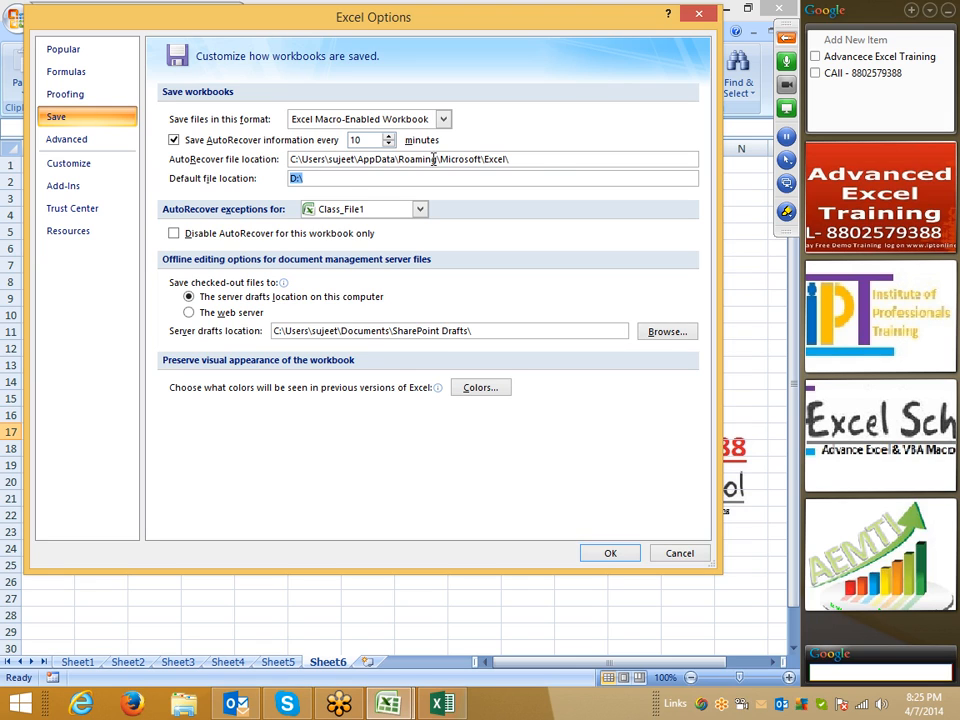
left_click_drag(546, 163, 300, 164)
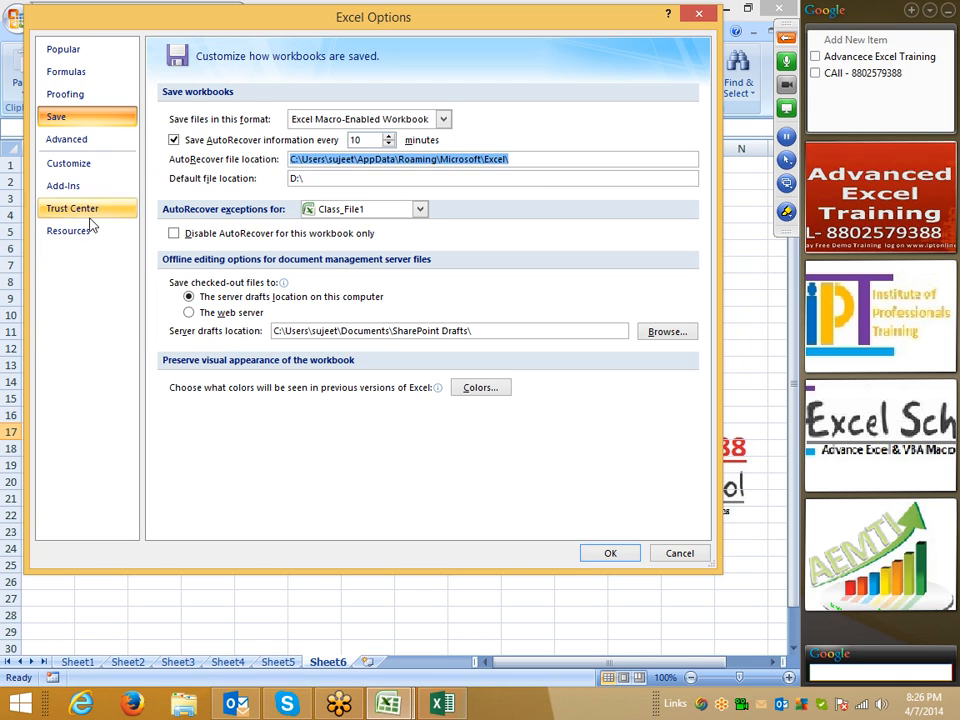
- On the Advanced page, check the after-Enter move direction and keep it on Down
left_click(63, 146)
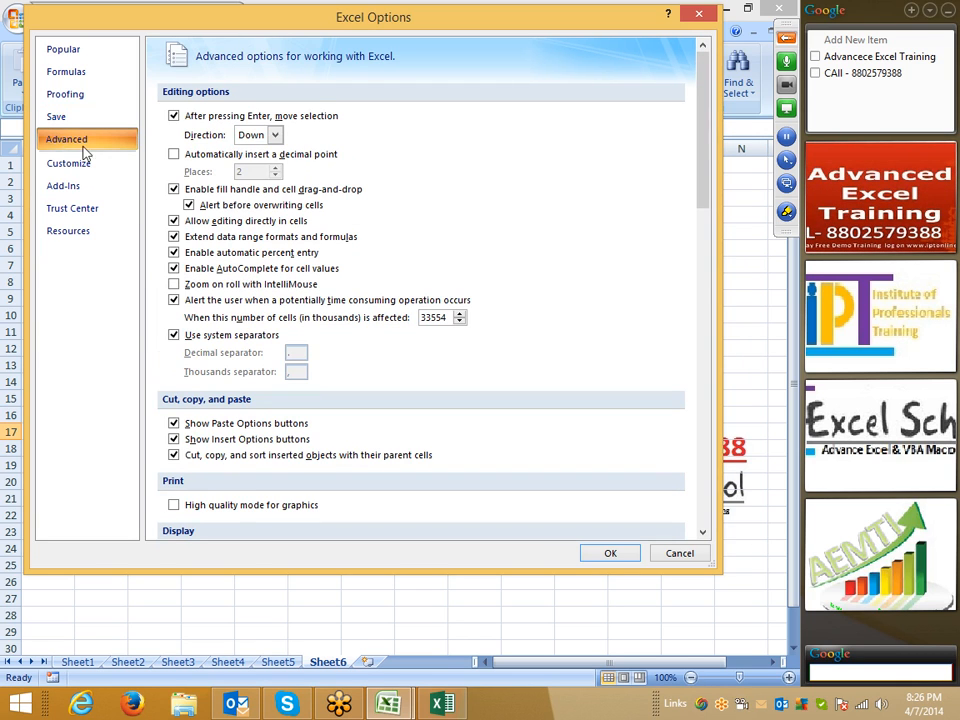
left_click(249, 137)
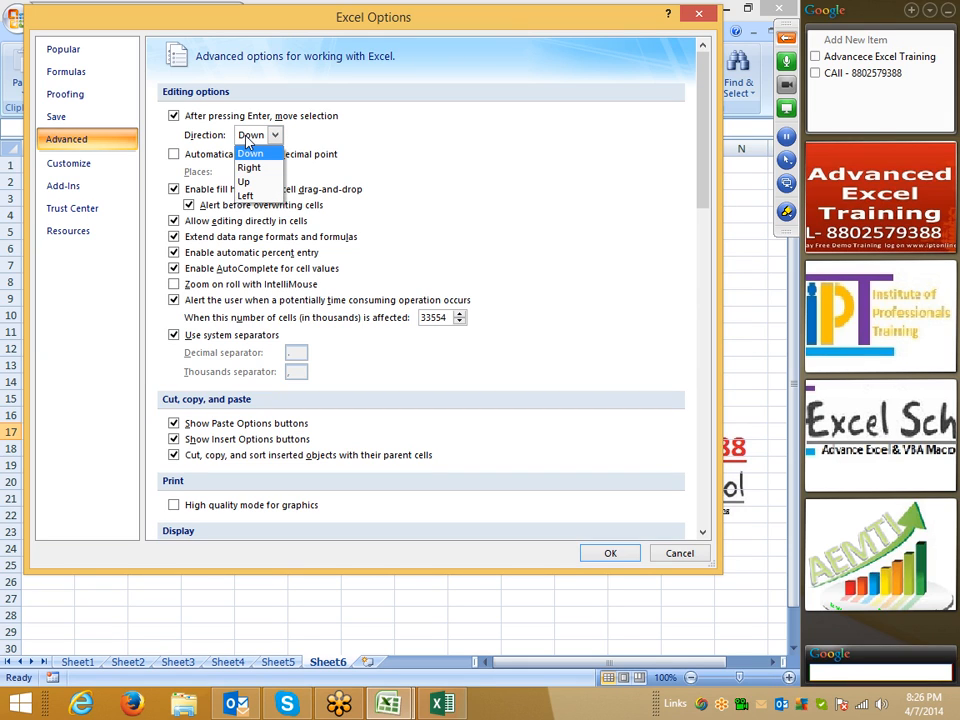
left_click(380, 153)
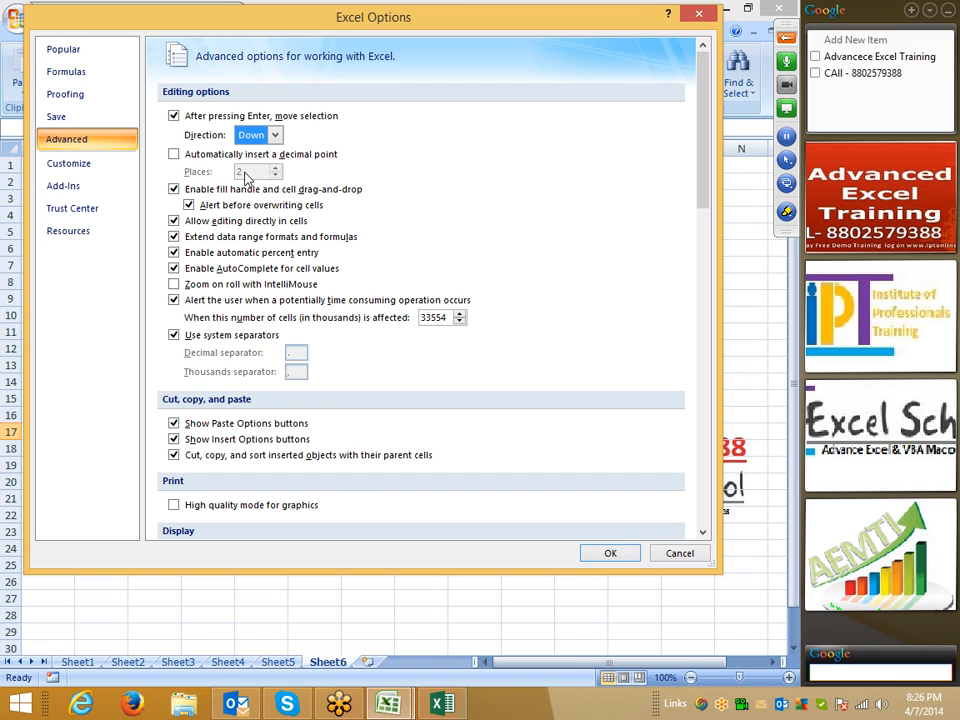
left_click_drag(147, 21, 279, 39)
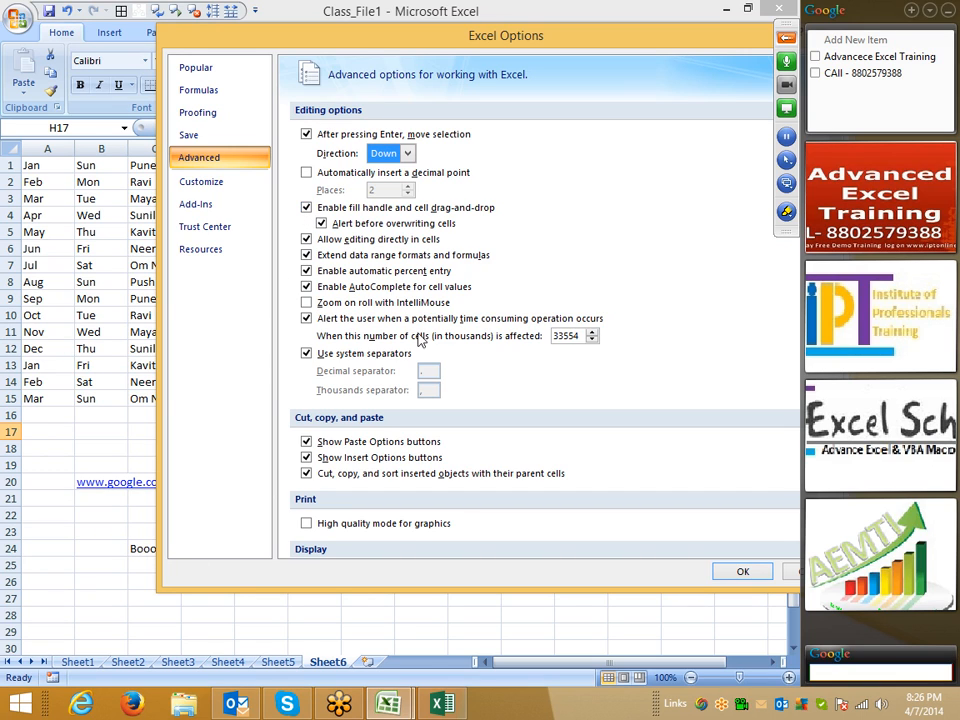
- Scroll the Advanced page down to the Class_File1 workbook and Sheet6 display options
scroll(664, 424, "down", 5)
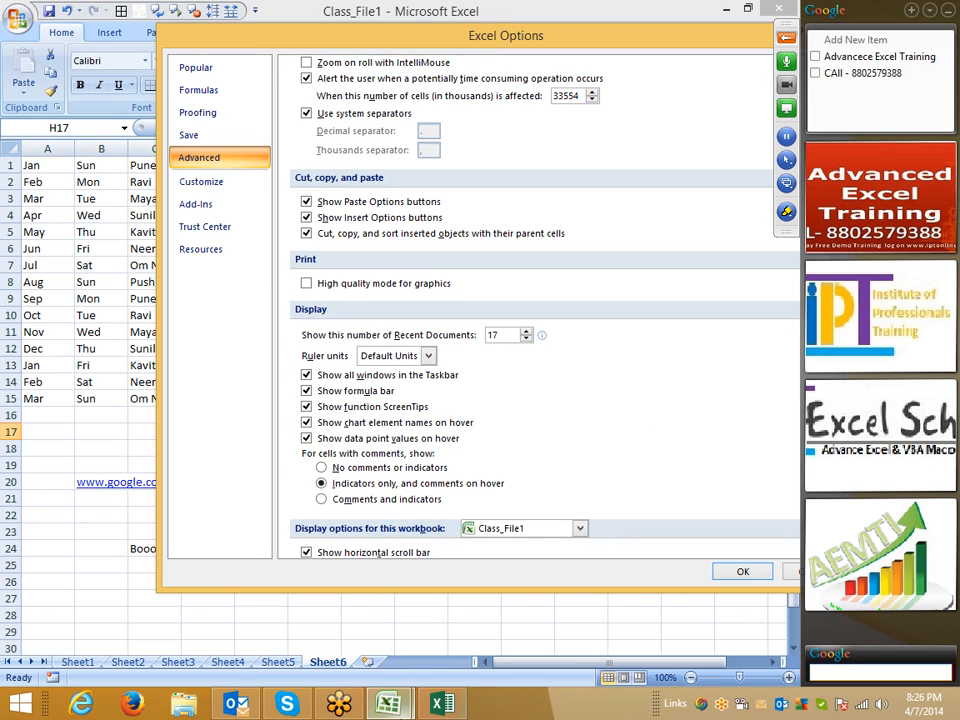
mouse_move(388, 705)
left_click_drag(208, 45, 128, 36)
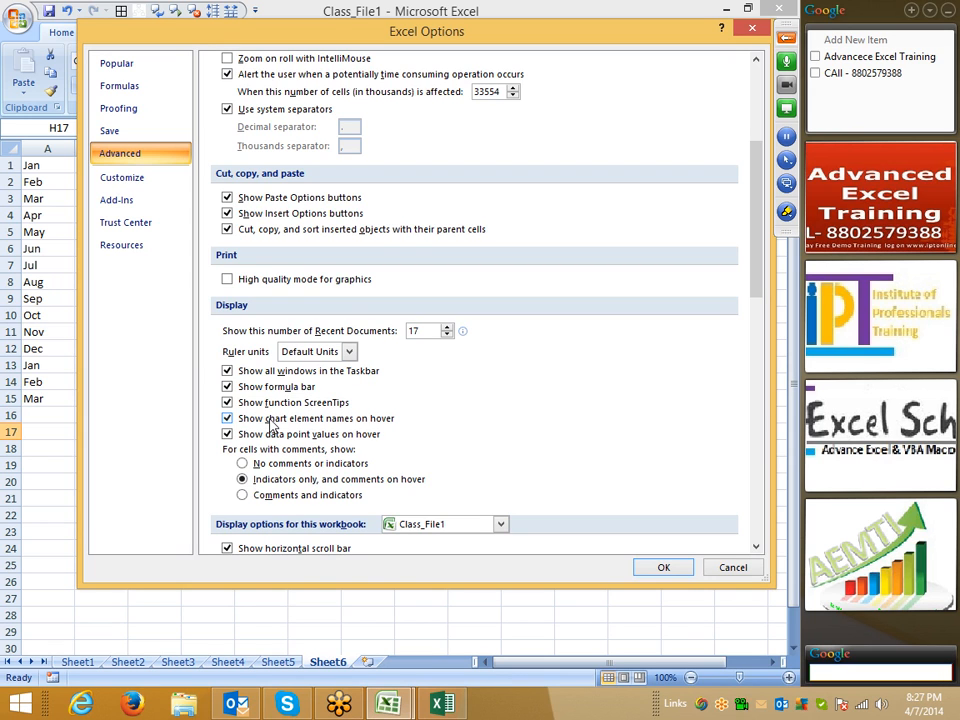
scroll(429, 429, "down", 6)
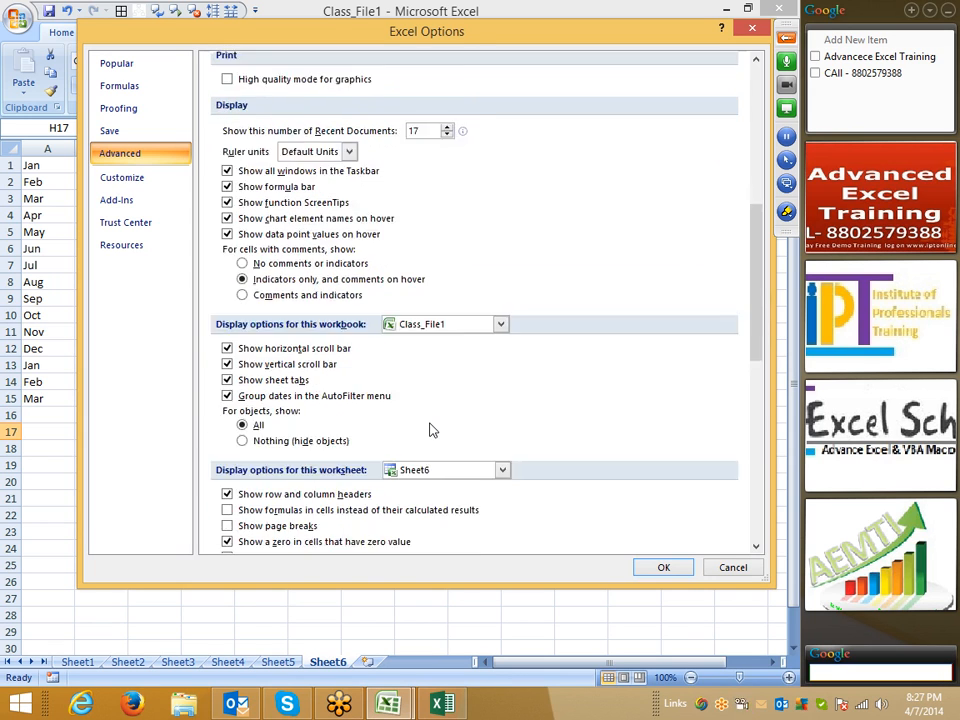
scroll(429, 429, "down", 1)
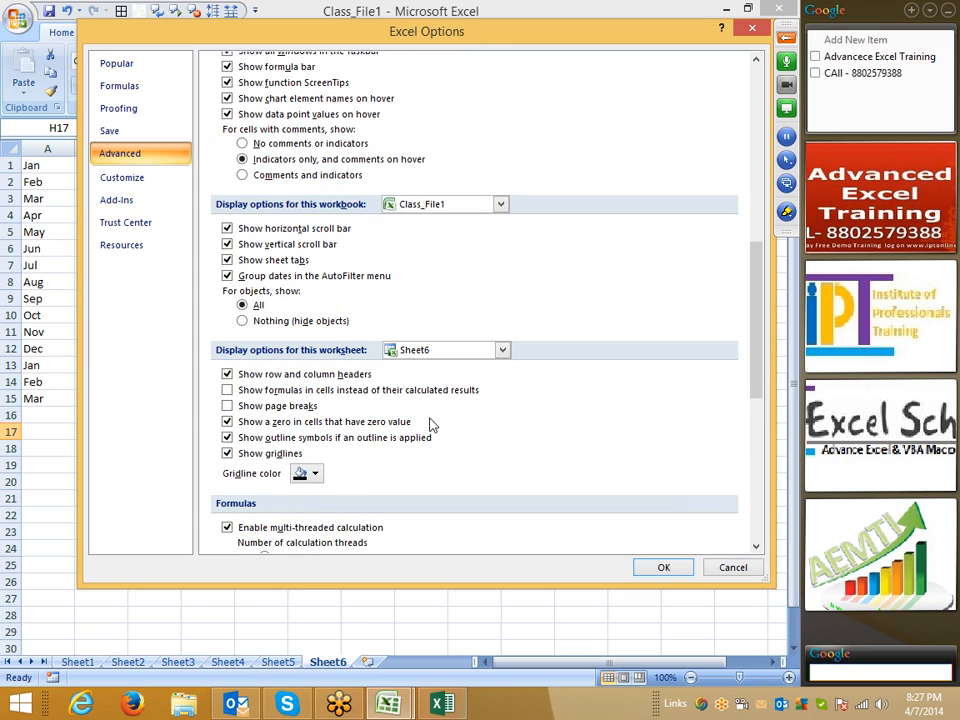
left_click_drag(355, 33, 230, 14)
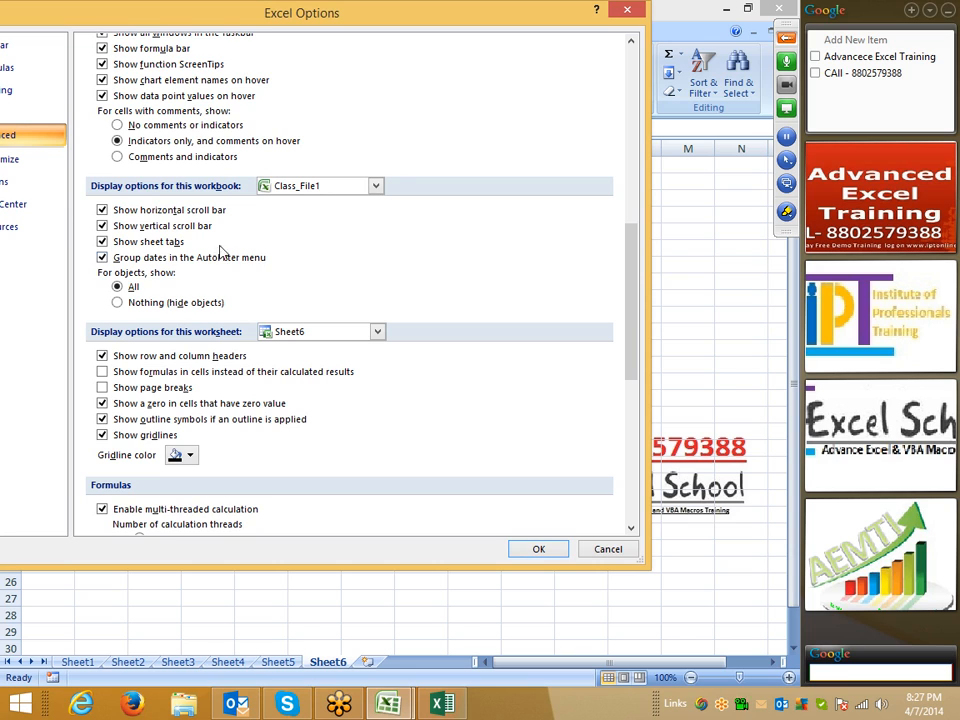
- Keep Class_File1 and Sheet6 selected, set the gridline colour to blue, and confirm with OK
left_click(317, 187)
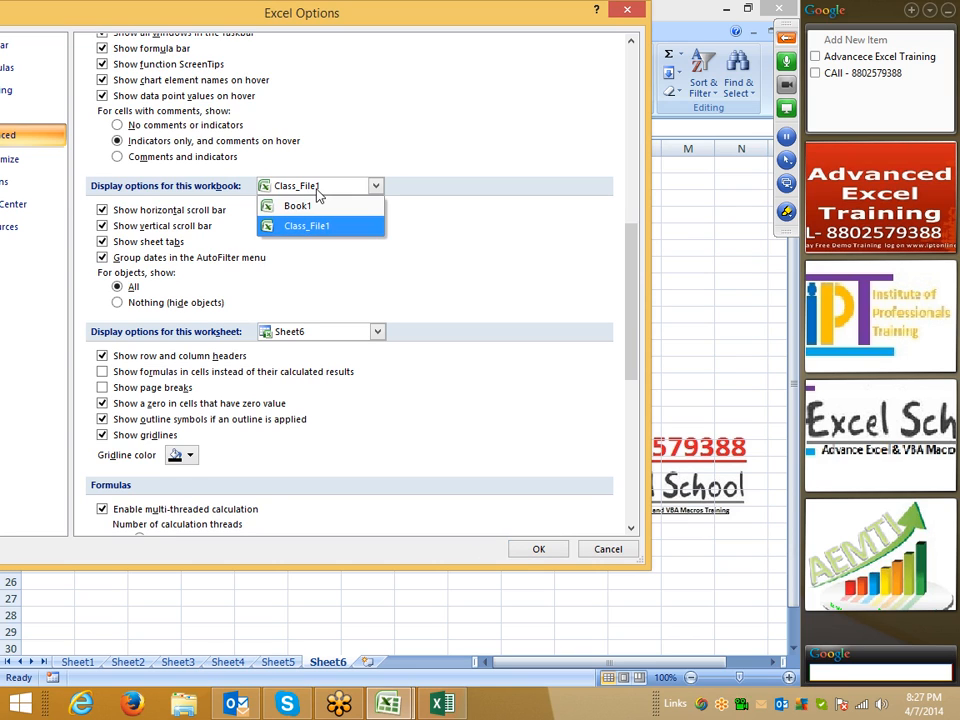
left_click(476, 251)
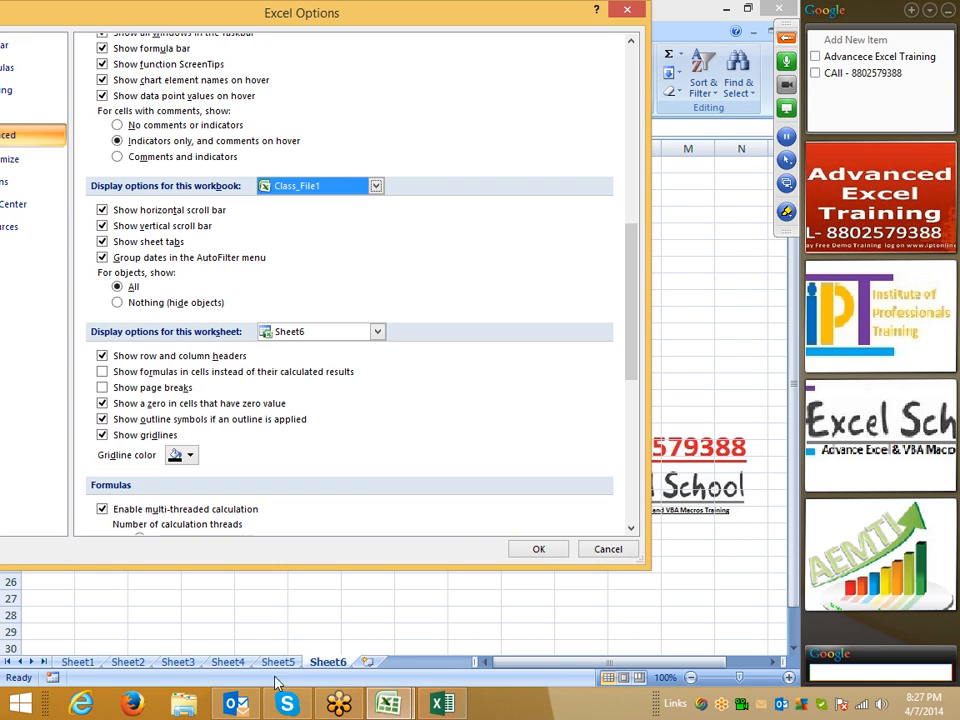
left_click(289, 332)
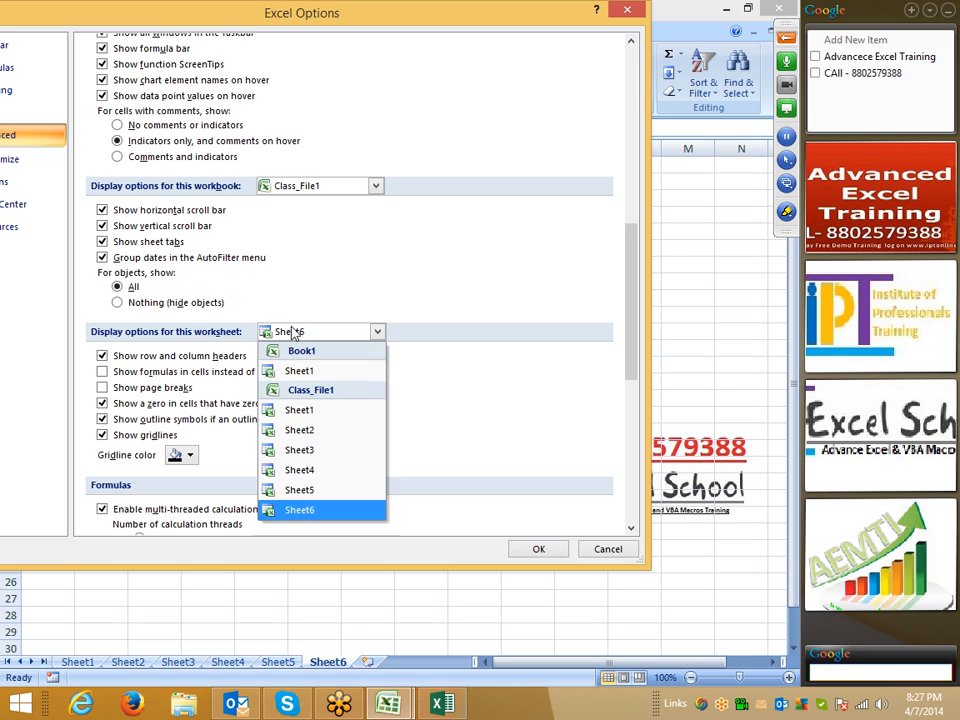
left_click(289, 332)
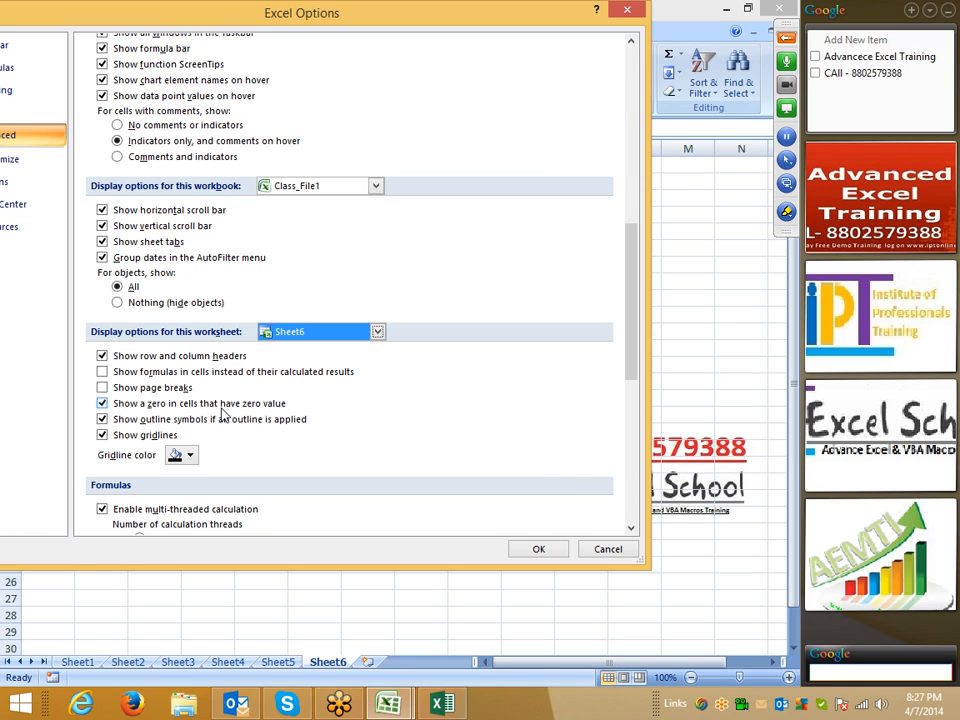
left_click(189, 455)
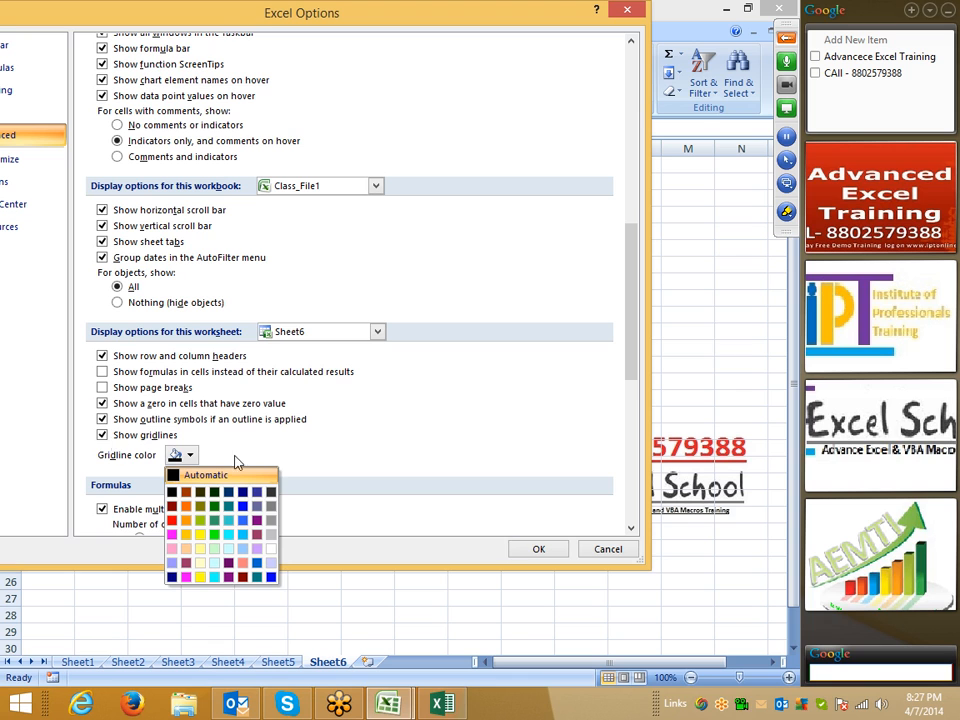
left_click(271, 577)
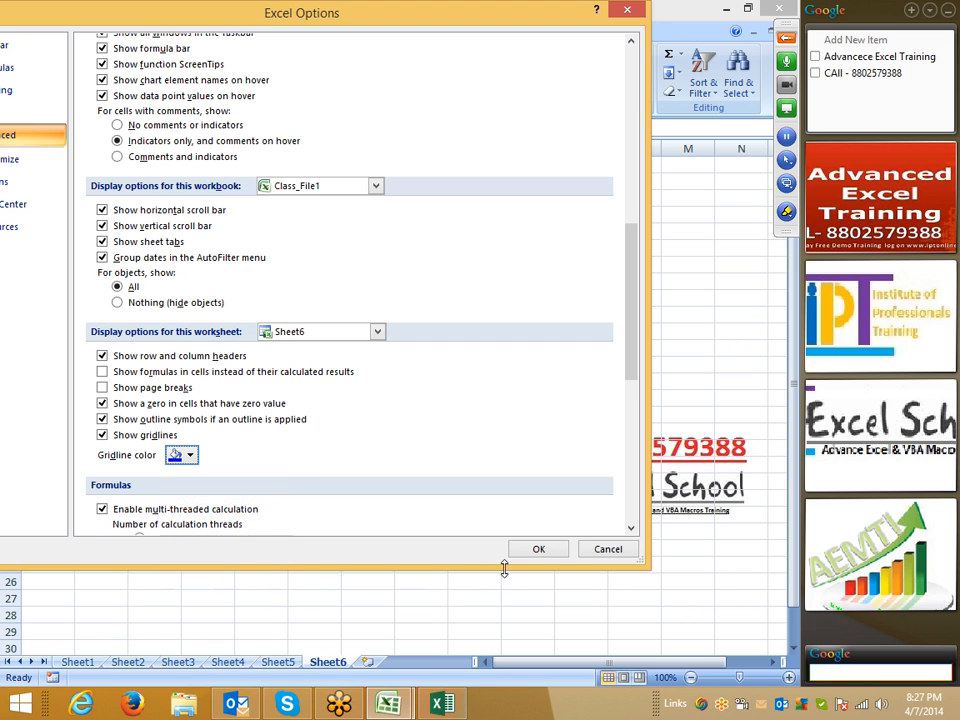
left_click(555, 550)
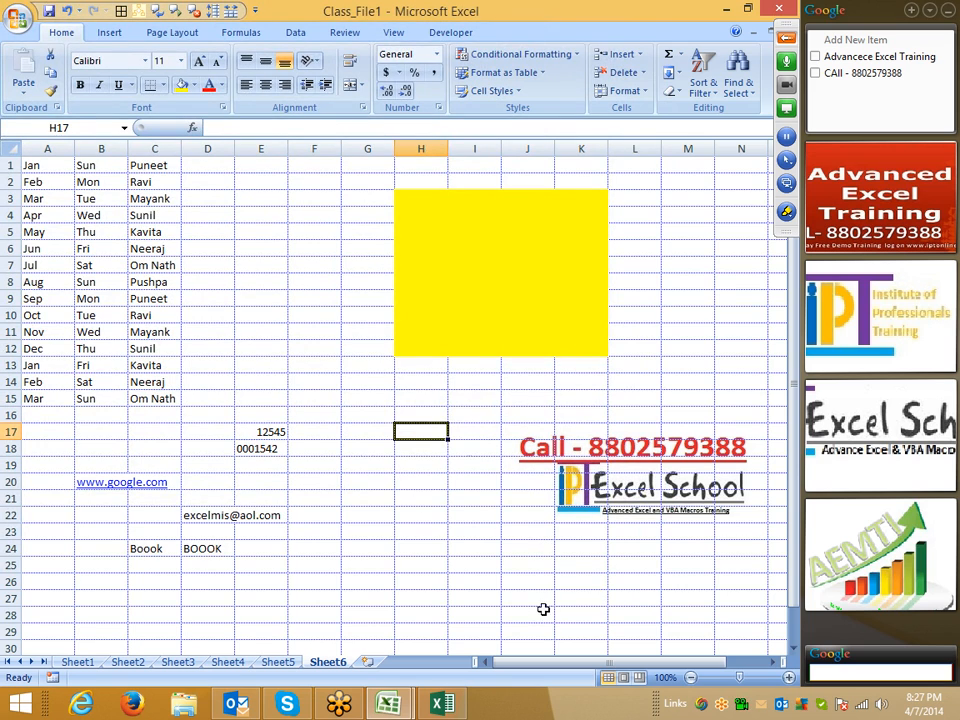
left_click(467, 546)
- Select cell E7, then open Excel Options on the Quick Access Toolbar customisation page
left_click(475, 567)
left_click(363, 427)
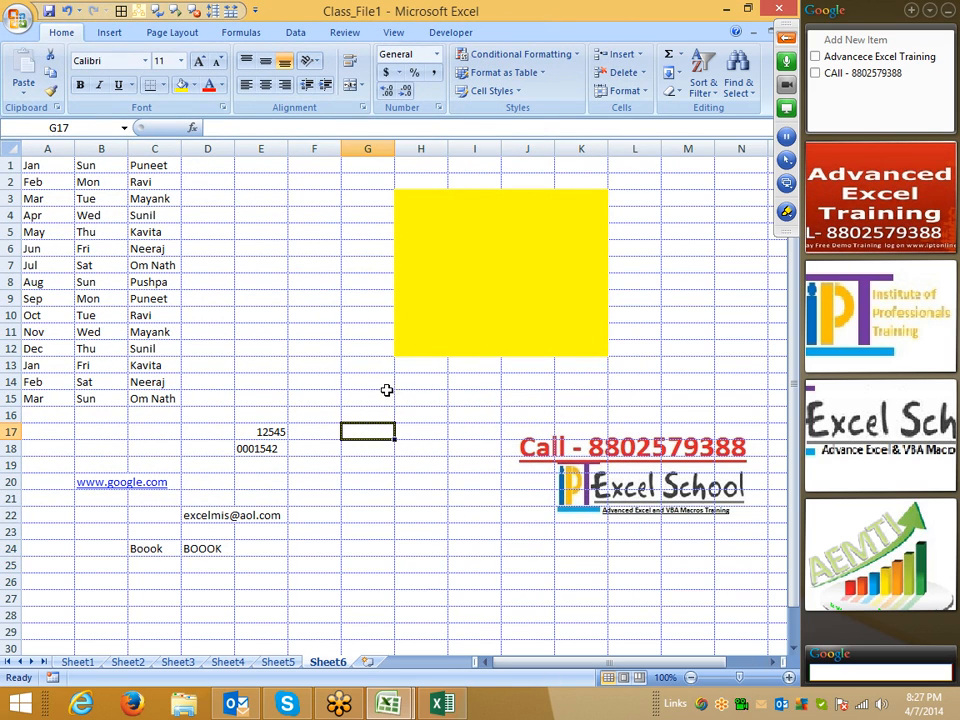
left_click(261, 265)
left_click(20, 18)
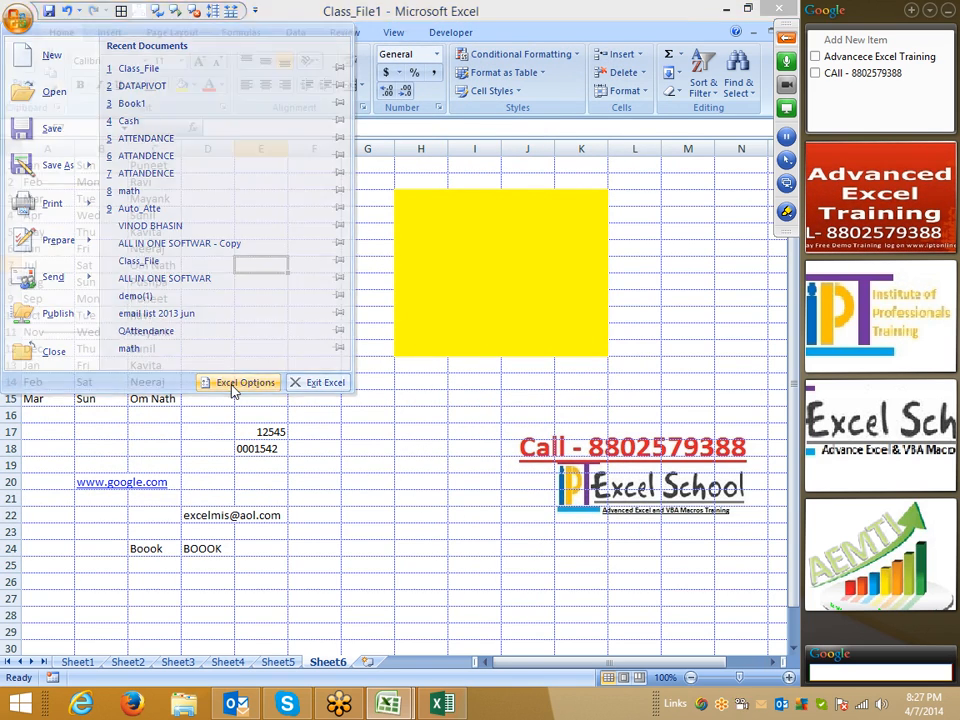
left_click(235, 388)
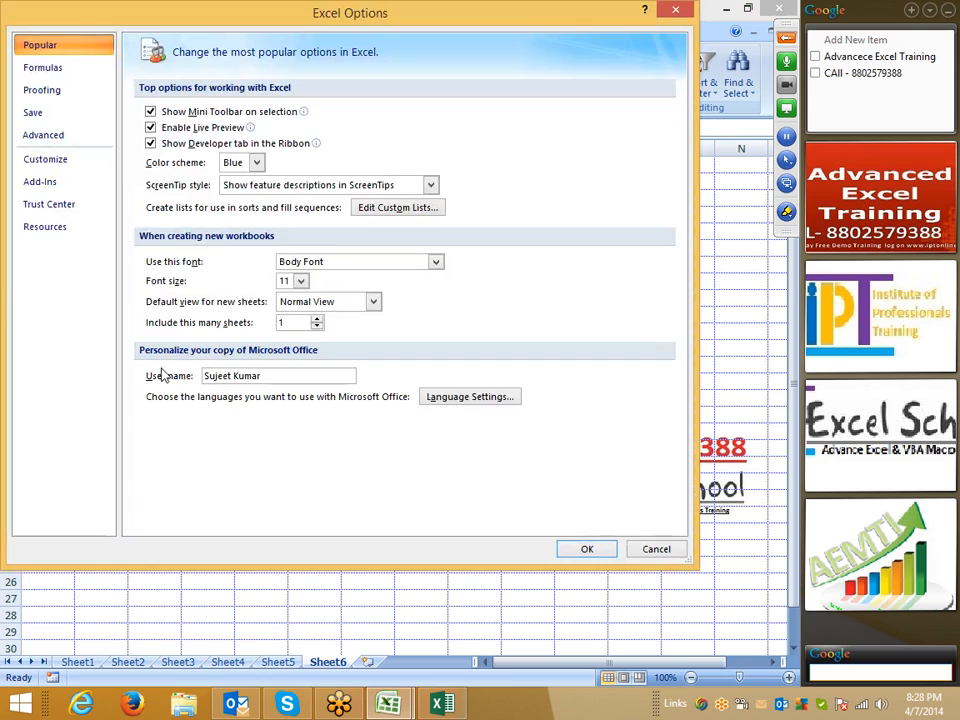
left_click(47, 159)
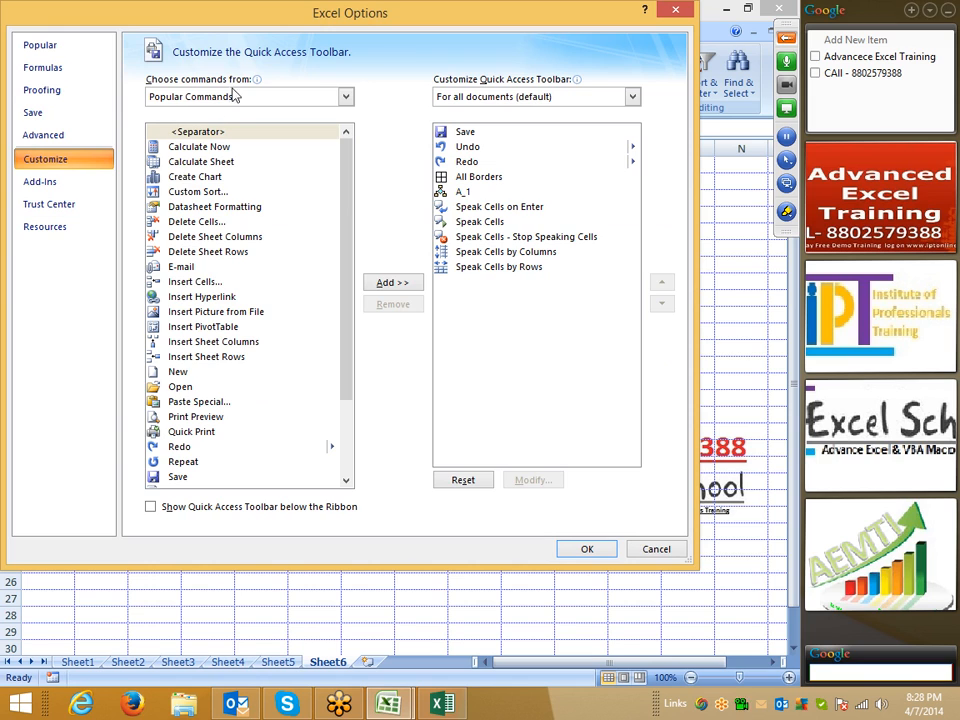
- Show All Commands in the Quick Access Toolbar options and select Change Layout
left_click_drag(264, 28, 244, 28)
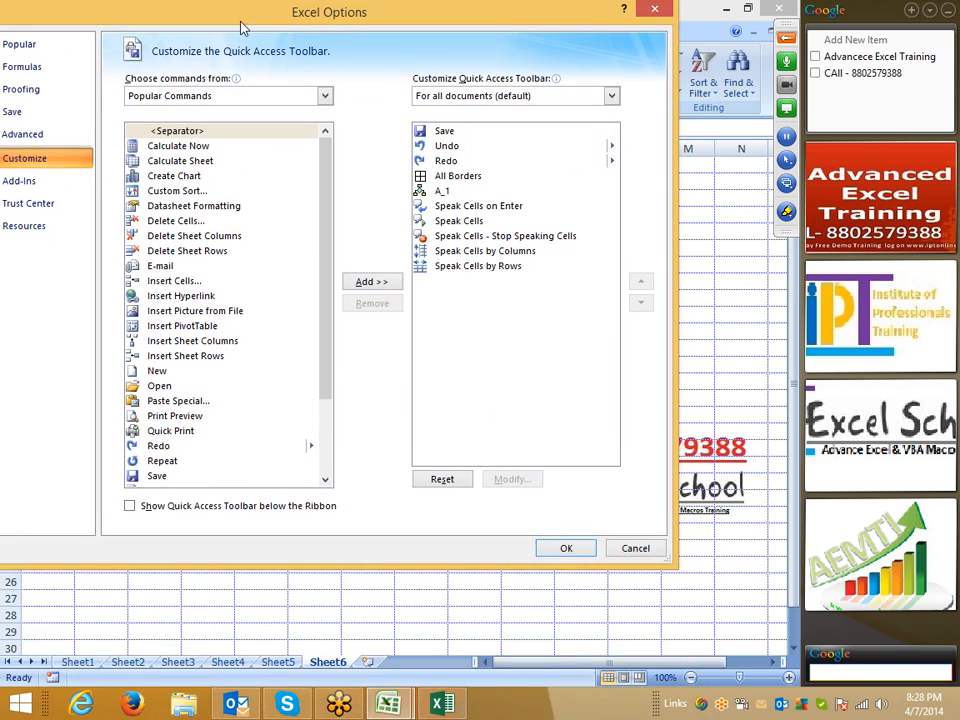
left_click(230, 97)
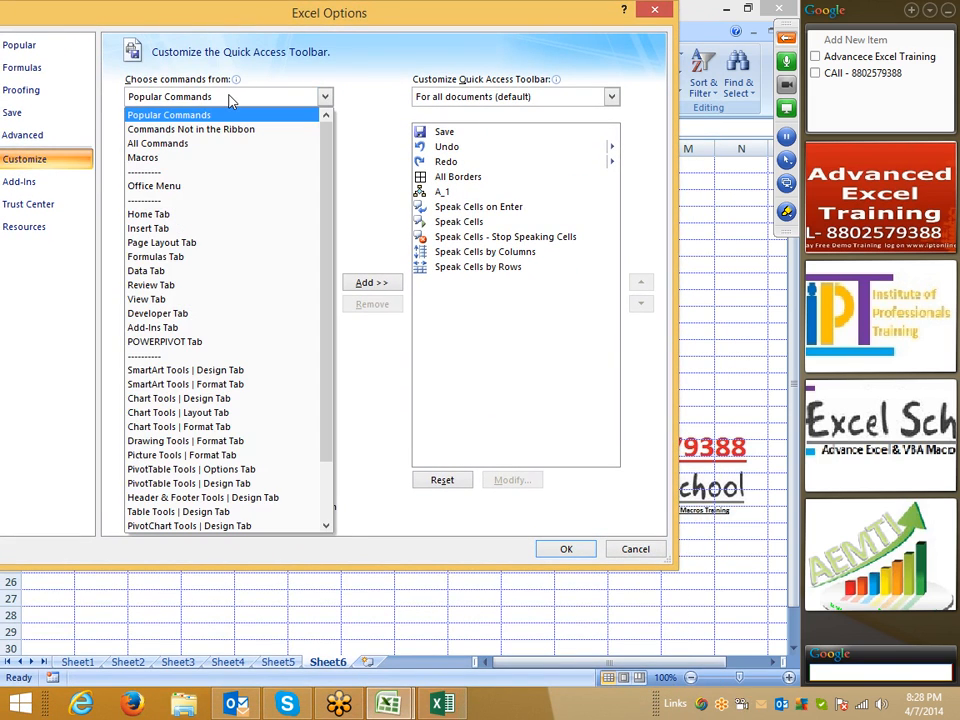
left_click(211, 145)
left_click(188, 221)
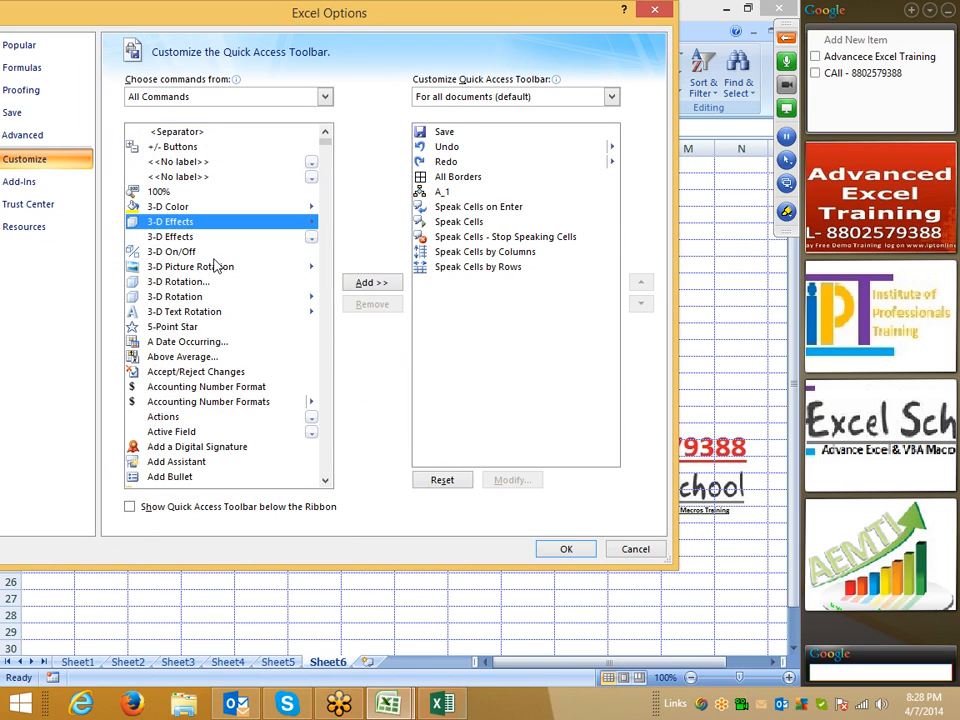
scroll(229, 330, "down", 15)
scroll(229, 331, "down", 20)
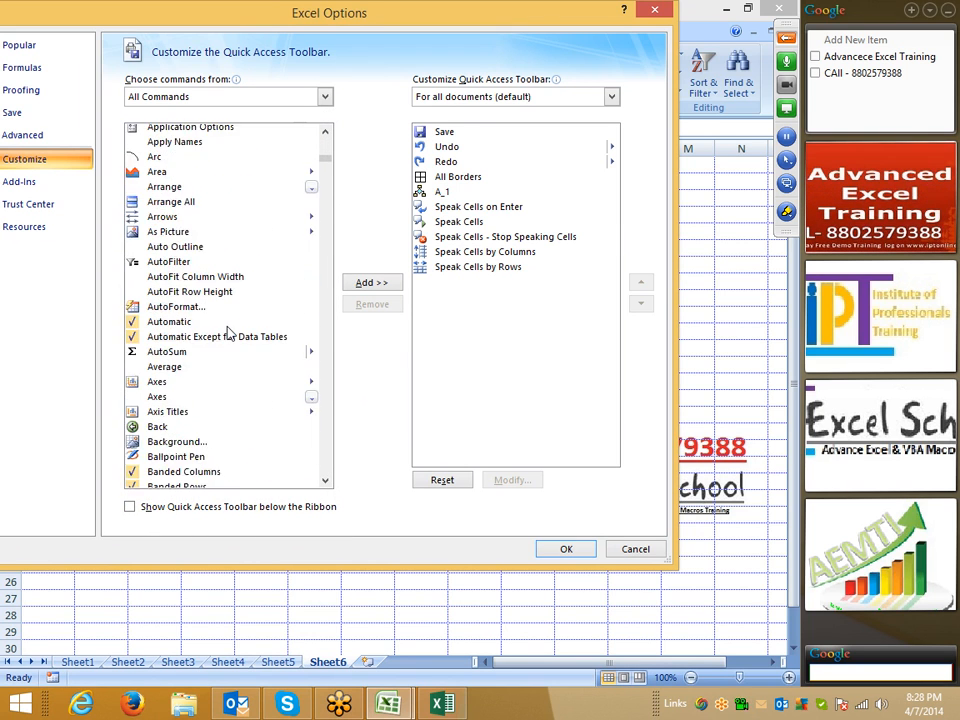
scroll(229, 331, "down", 3)
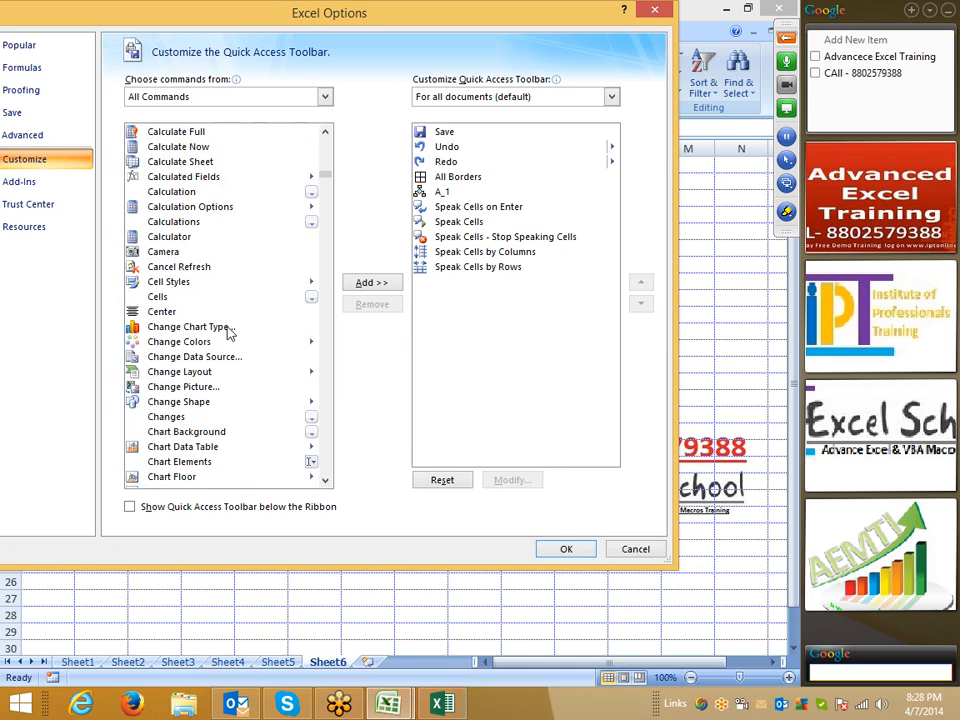
scroll(229, 331, "down", 2)
left_click(198, 291)
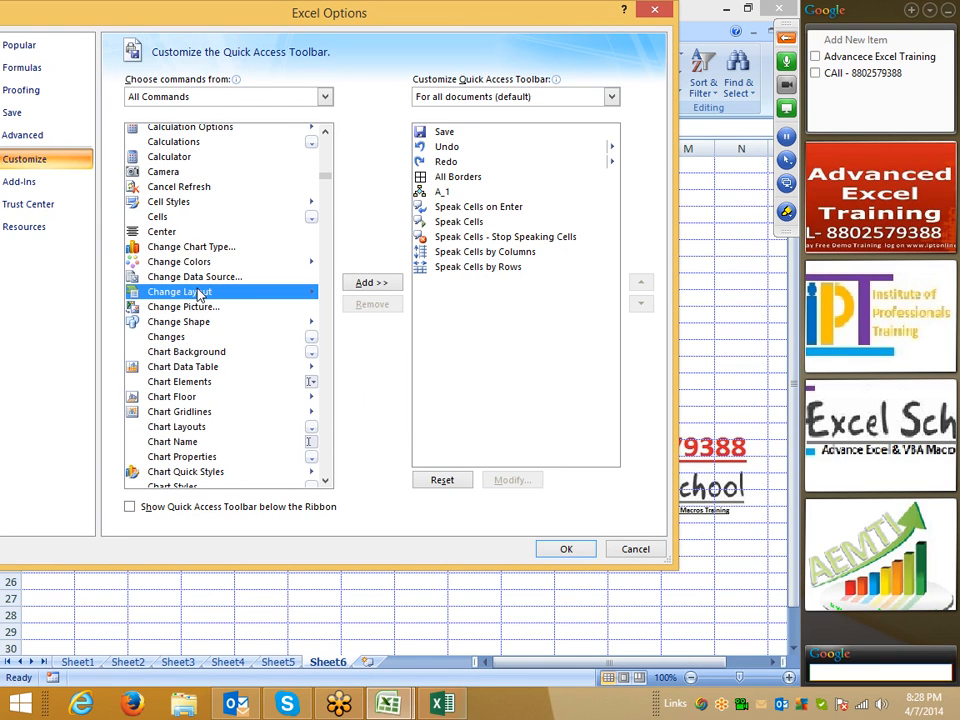
- Close Excel Options with the toolbar unchanged and switch to Sheet5
left_click_drag(288, 11, 281, 148)
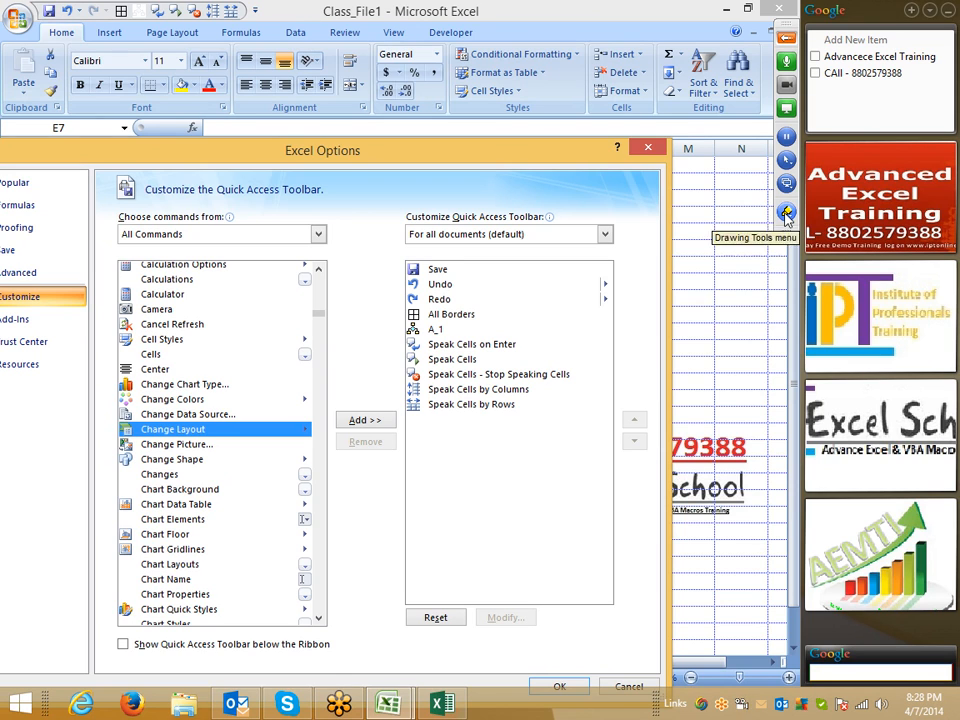
left_click(787, 212)
left_click(735, 251)
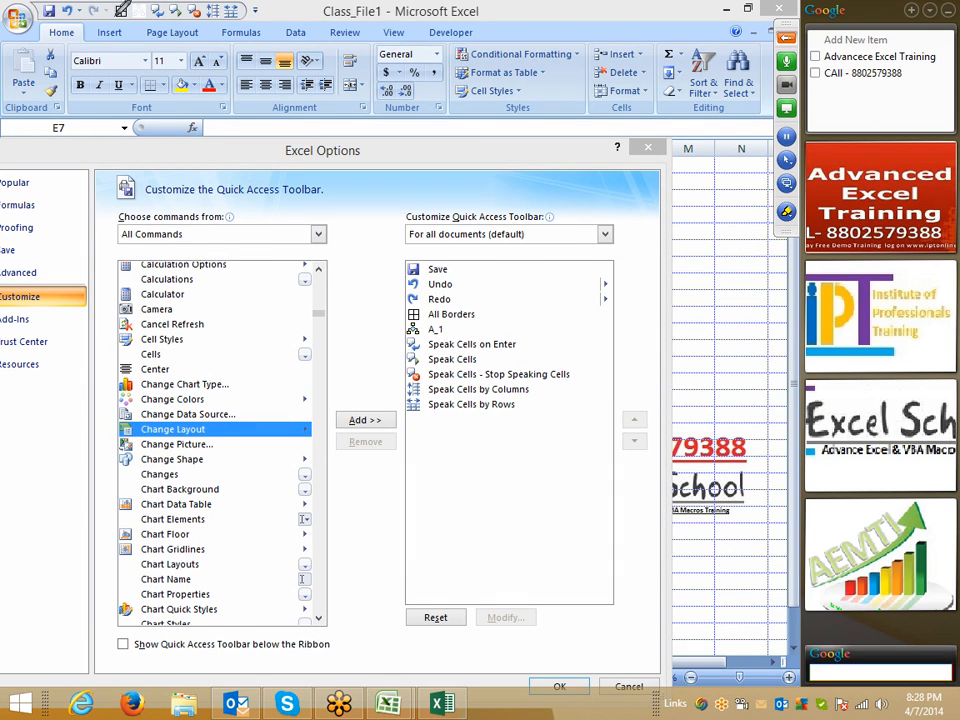
mouse_move(105, 5)
left_mouse_down()
mouse_move(250, 12)
mouse_move(88, 10)
left_mouse_up()
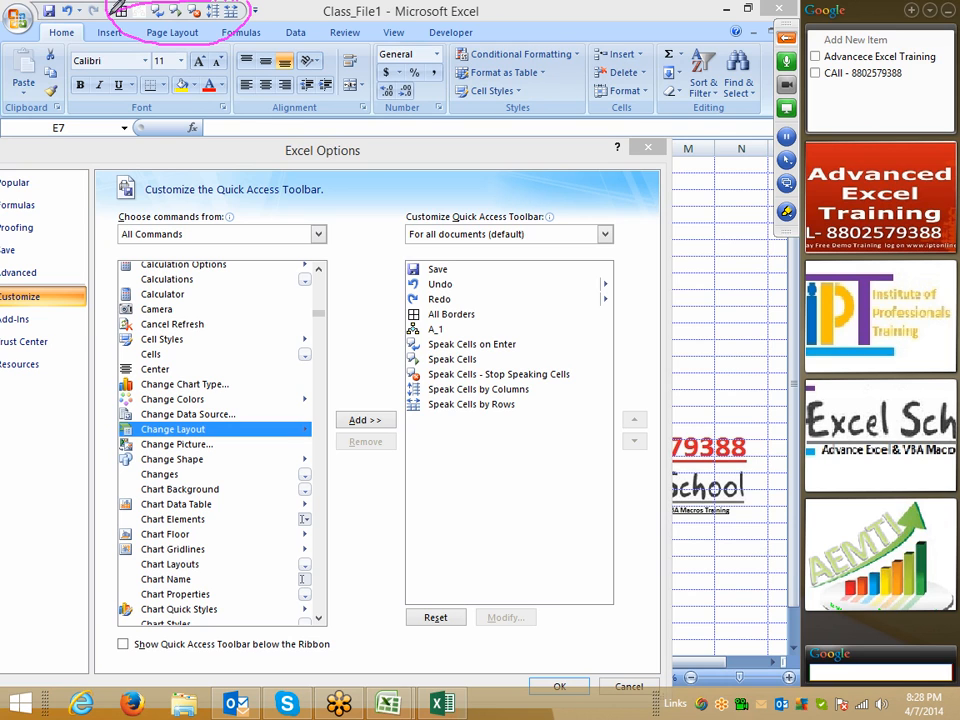
right_click(361, 308)
left_click(386, 334)
left_click(566, 688)
scroll(257, 289, "down", 2)
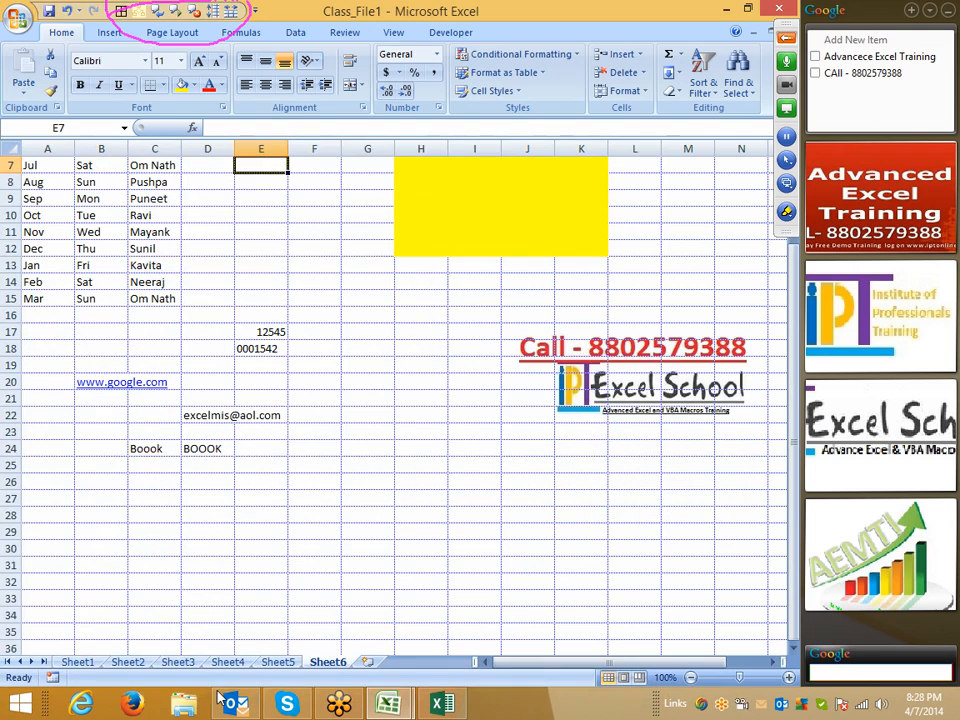
left_click(279, 663)
- Select C2:G15 and apply All Borders from the Quick Access Toolbar
left_click_drag(152, 182, 375, 388)
left_click(162, 85)
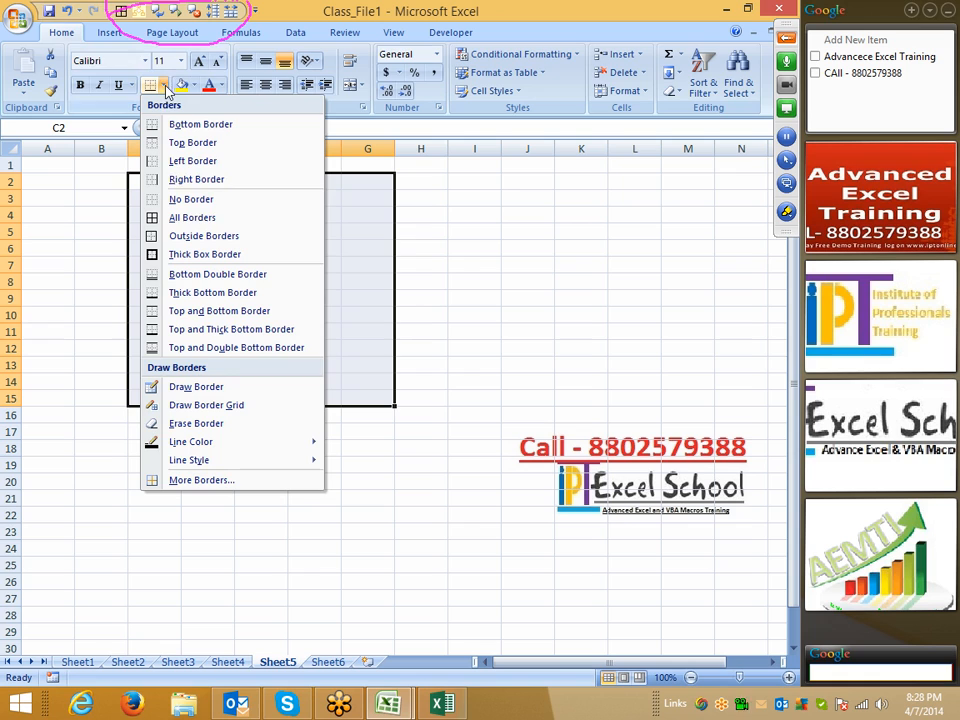
left_click(163, 218)
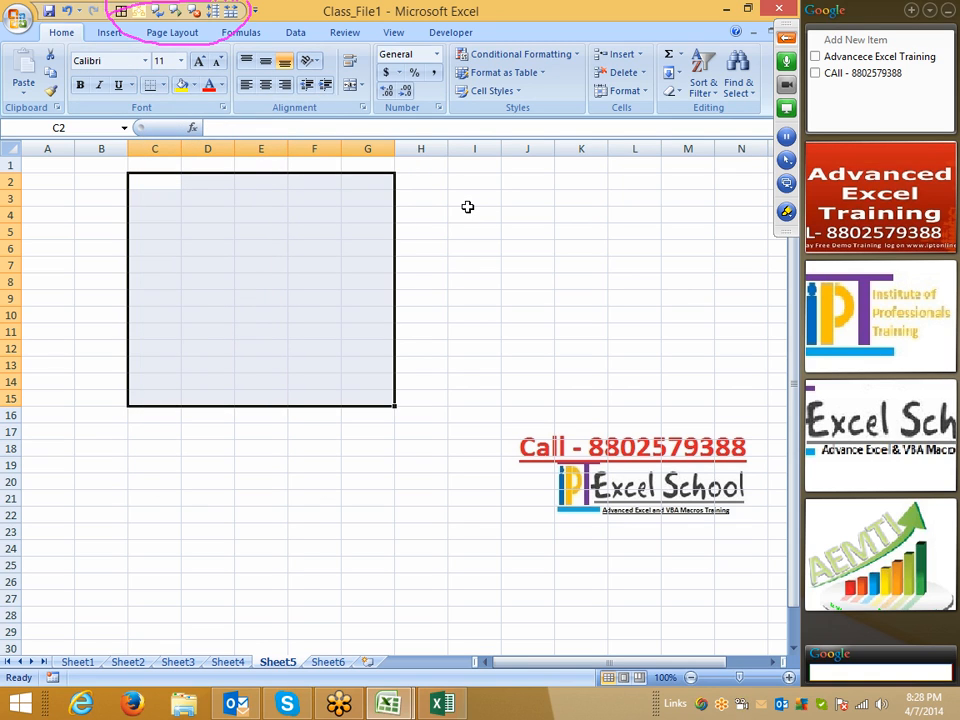
type("♦")
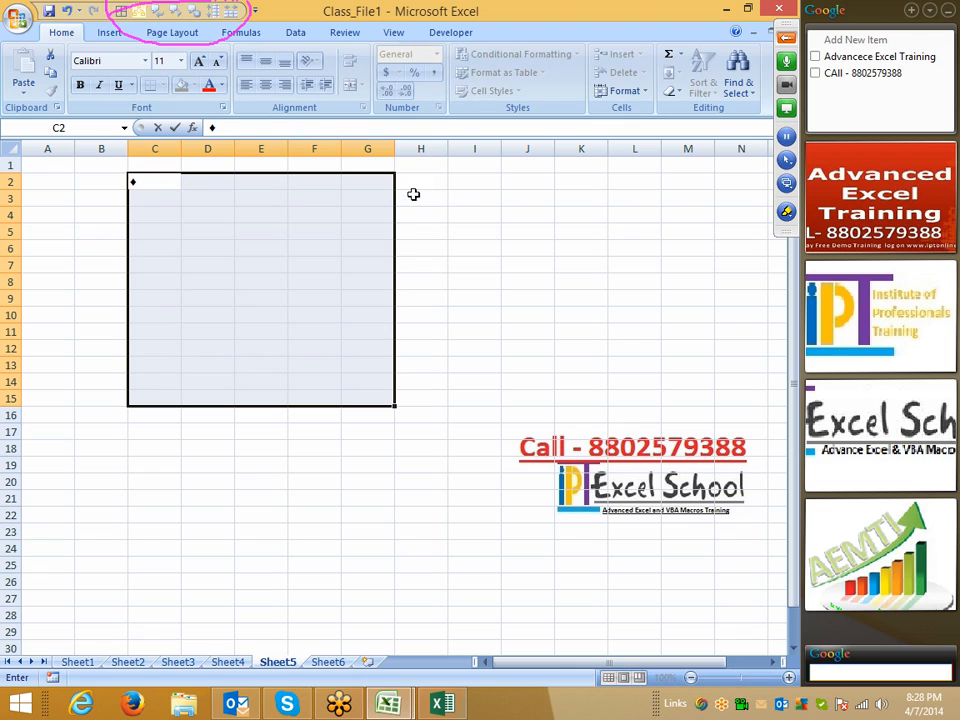
key("Escape")
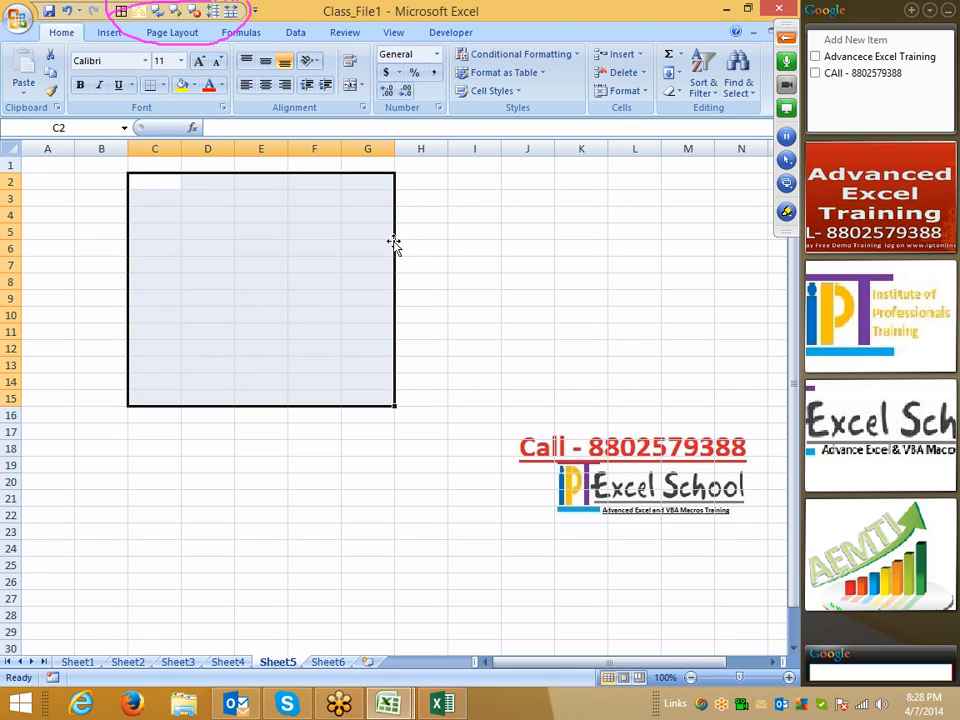
key("alt")
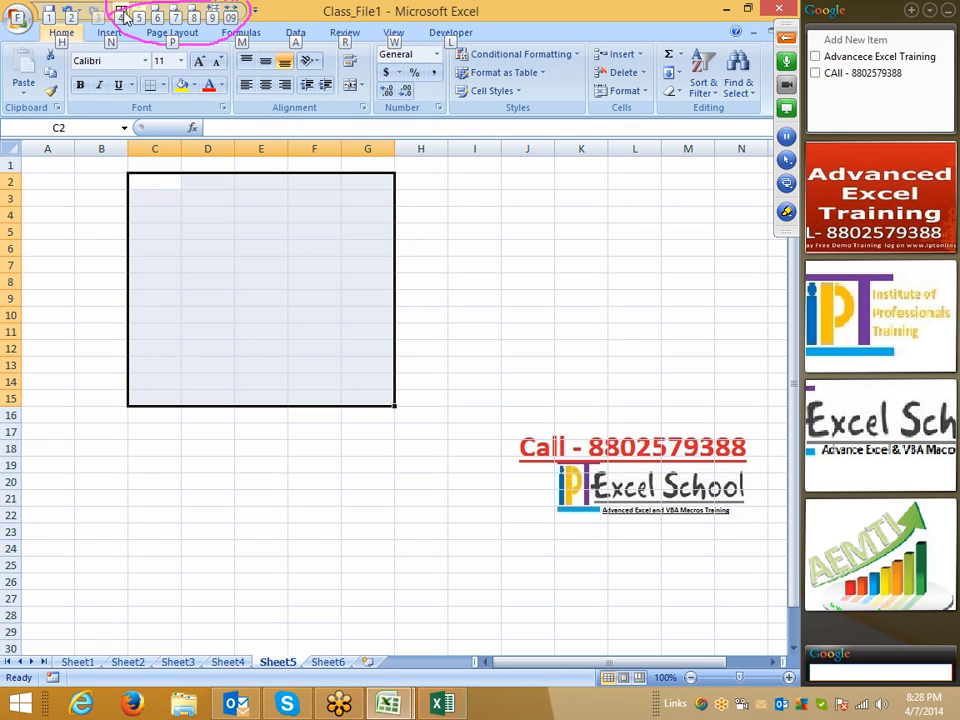
left_click(122, 14)
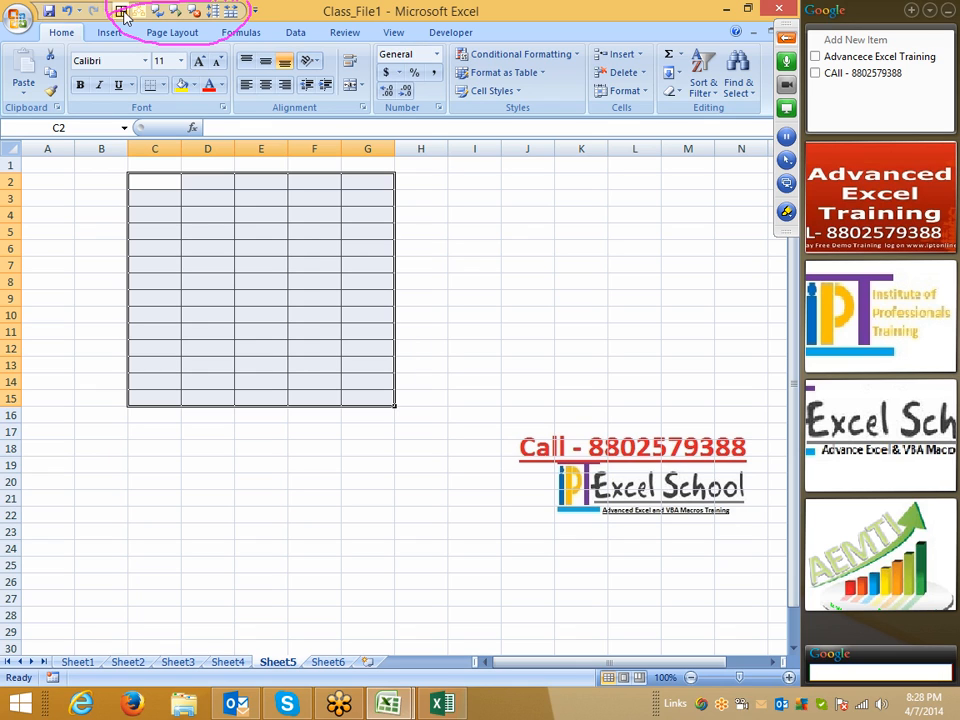
left_click(18, 18)
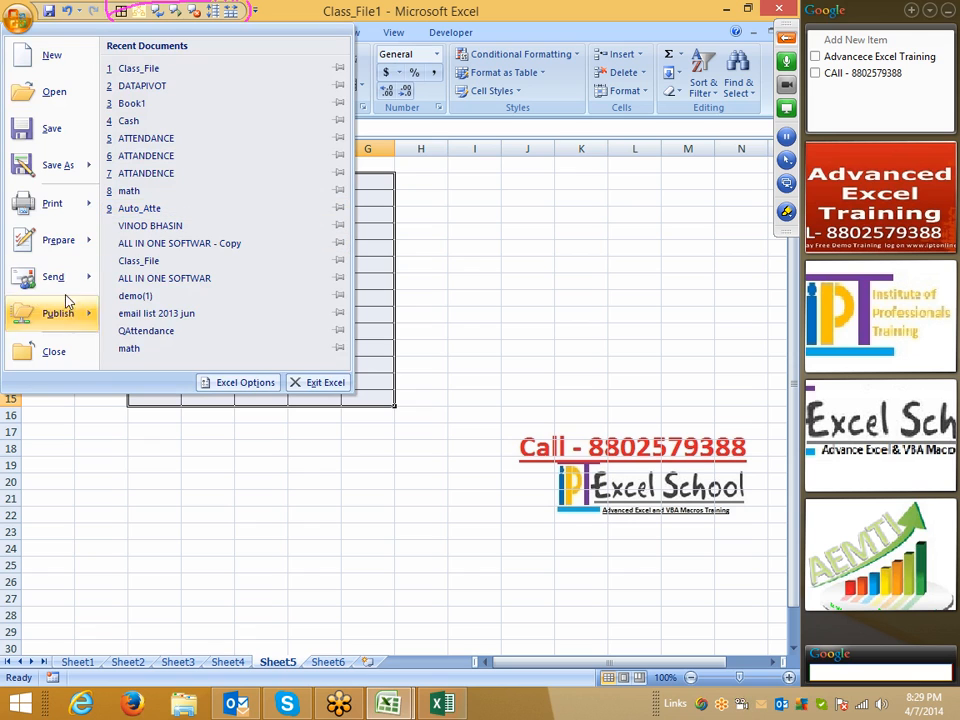
left_click(473, 269)
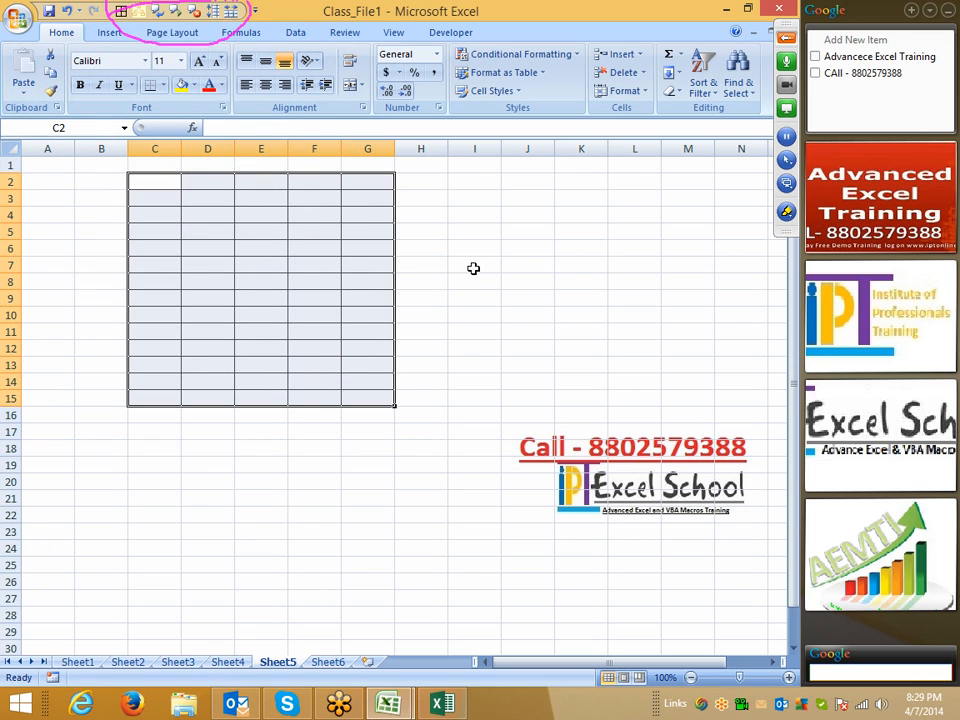